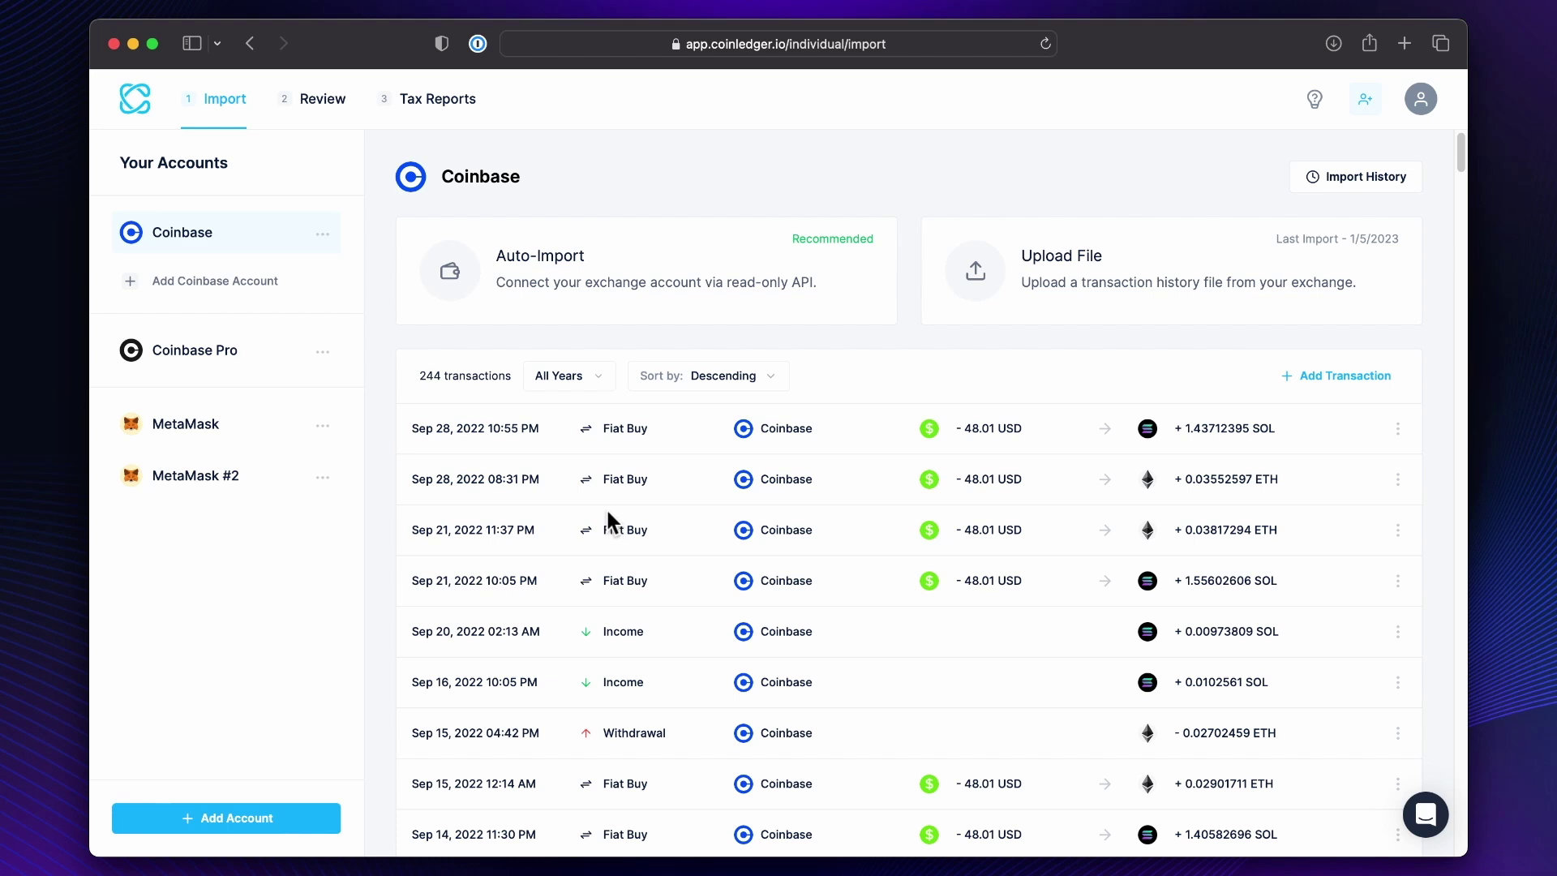
Add a Crypto.com account and import its transaction history file
{"action": "left_click", "coordinate": [243, 819]}
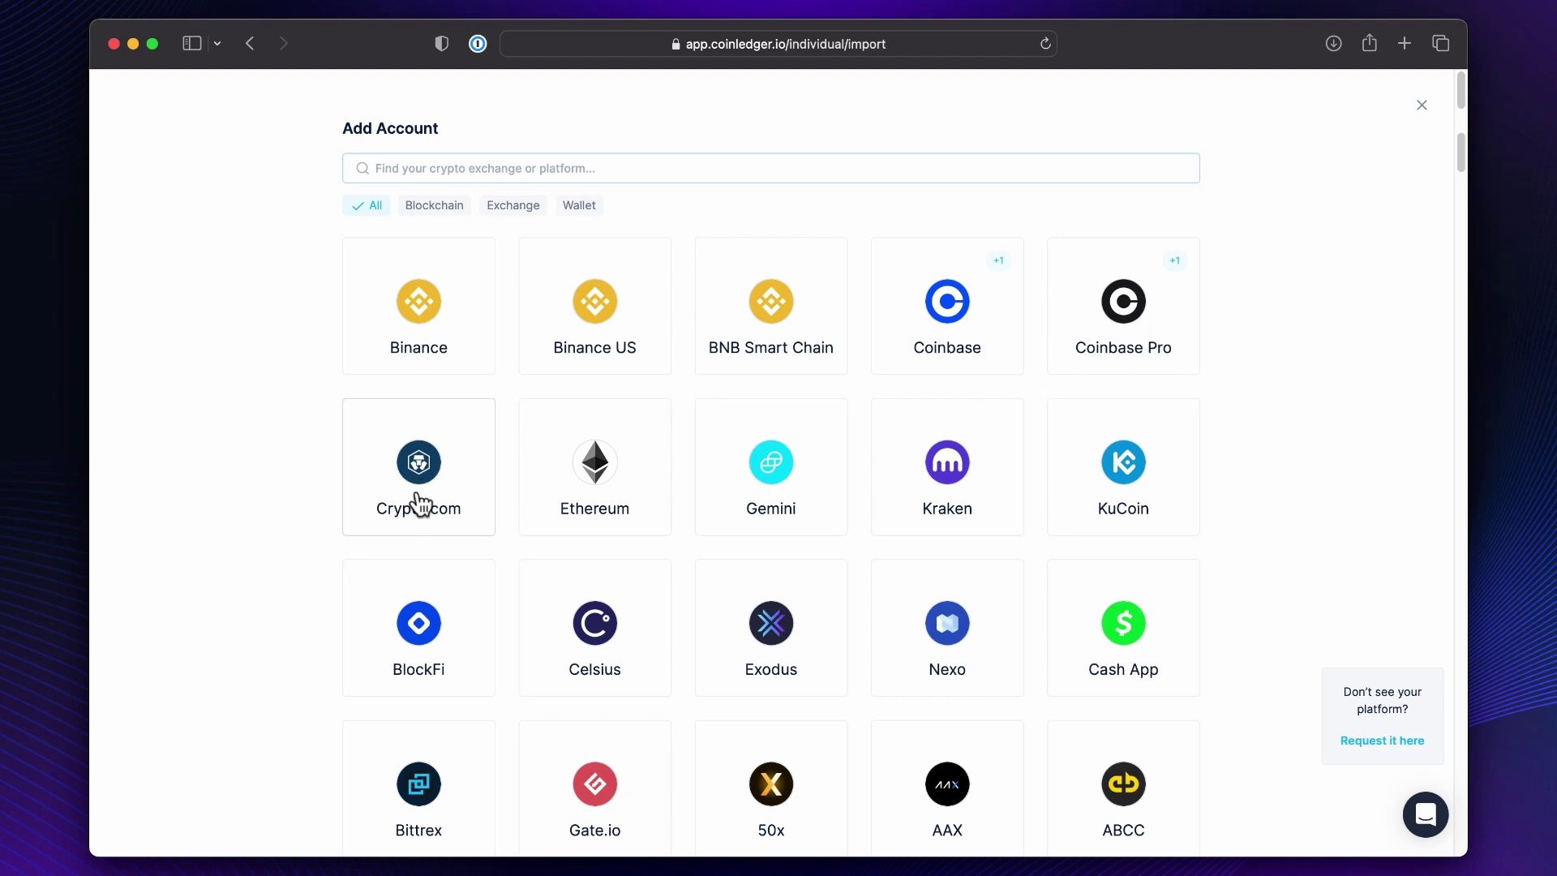
{"action": "left_click", "coordinate": [420, 501]}
{"action": "left_click", "coordinate": [562, 268]}
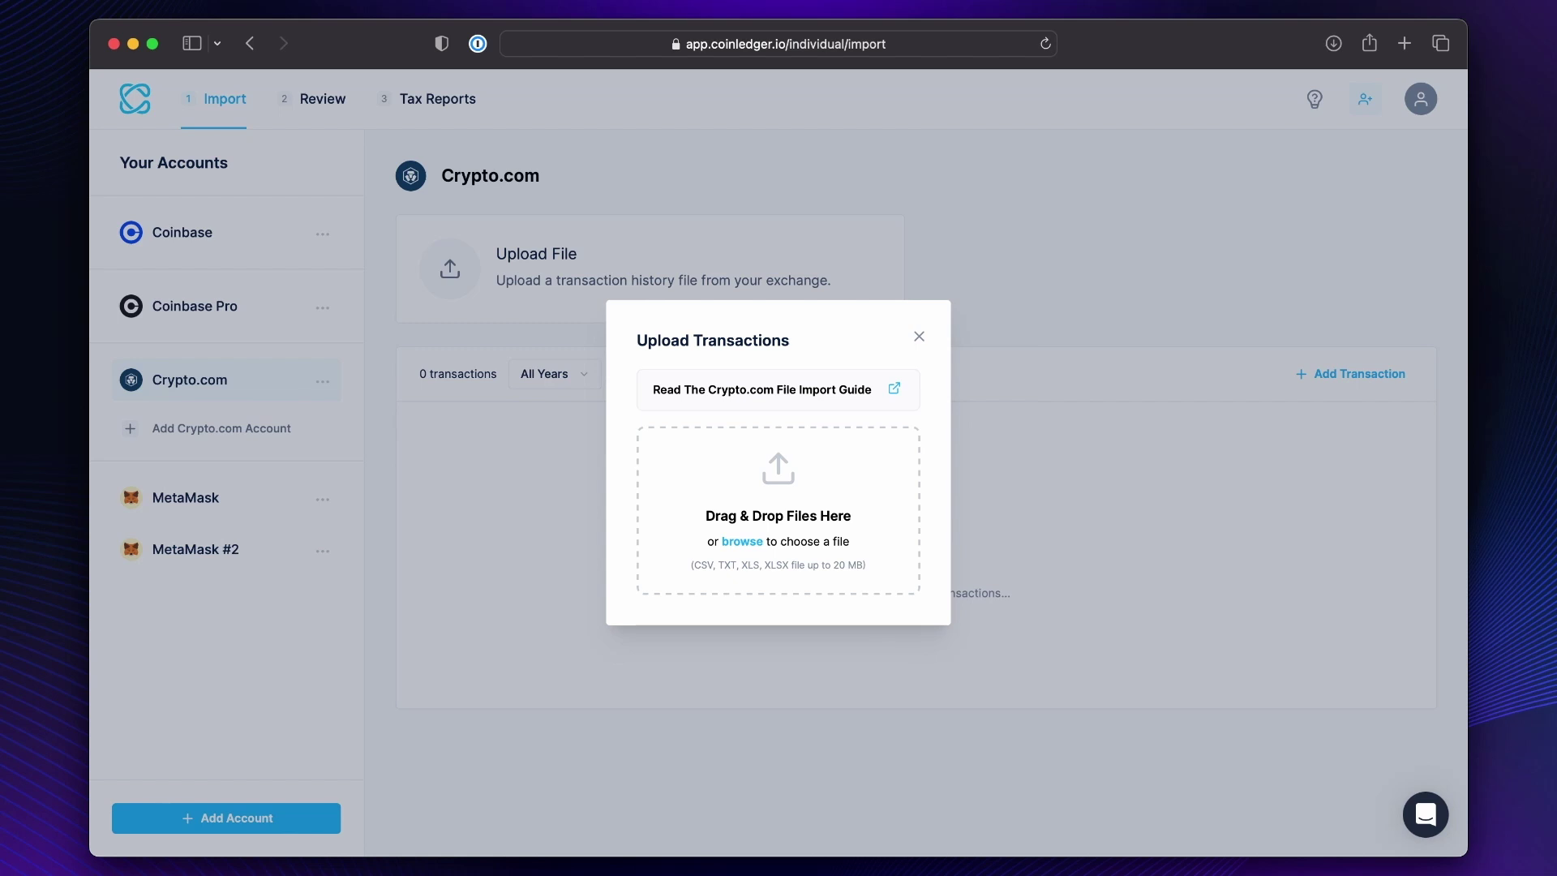
{"action": "left_click_drag", "start_coordinate": [1265, 866], "coordinate": [743, 369]}
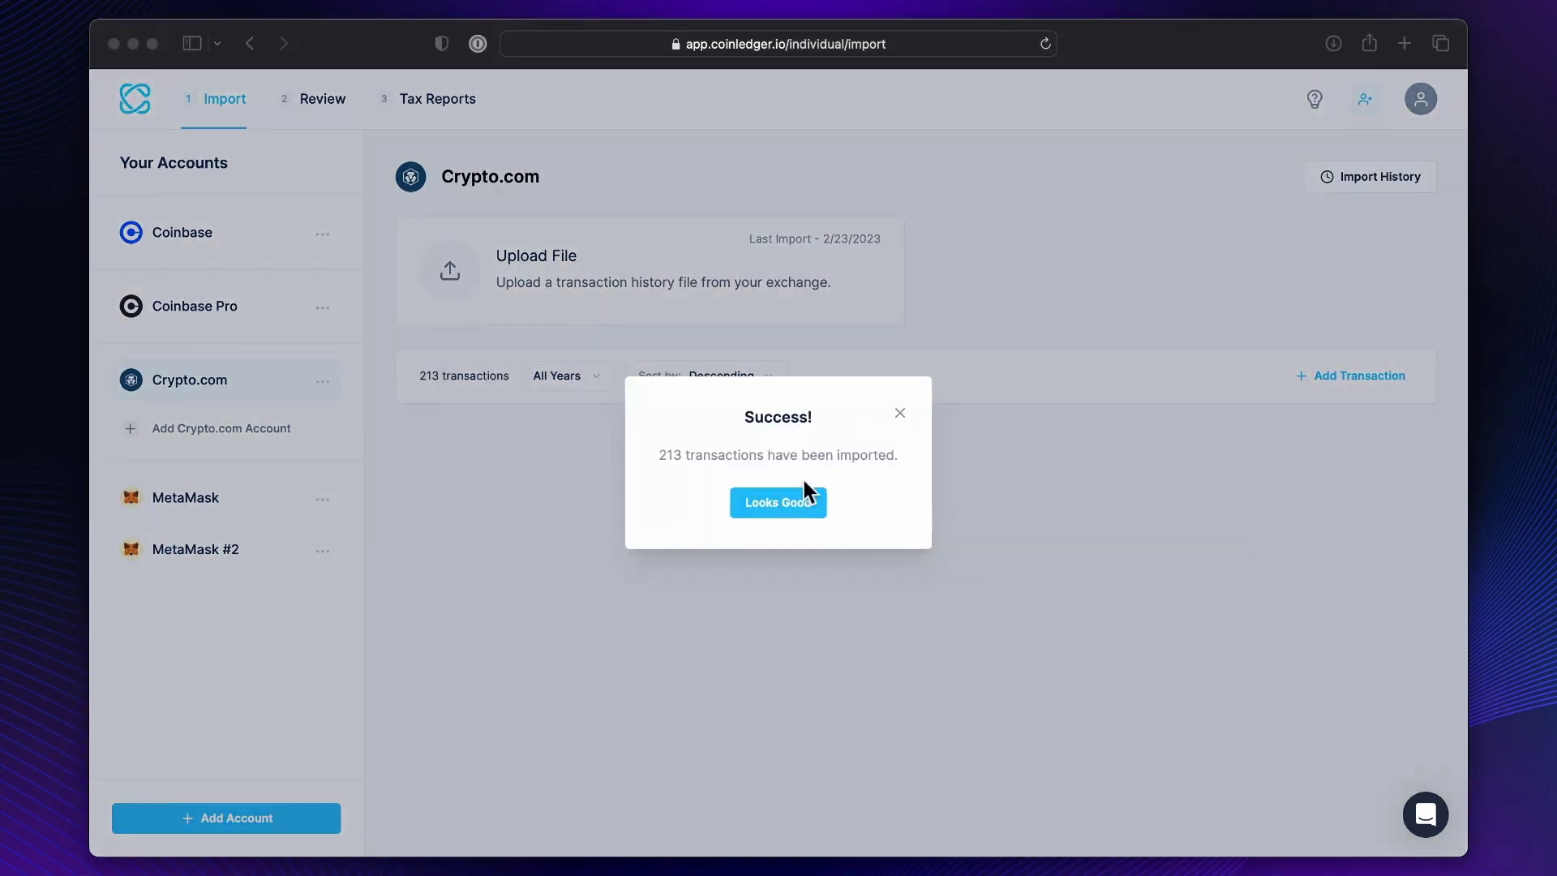
{"action": "left_click", "coordinate": [796, 501]}
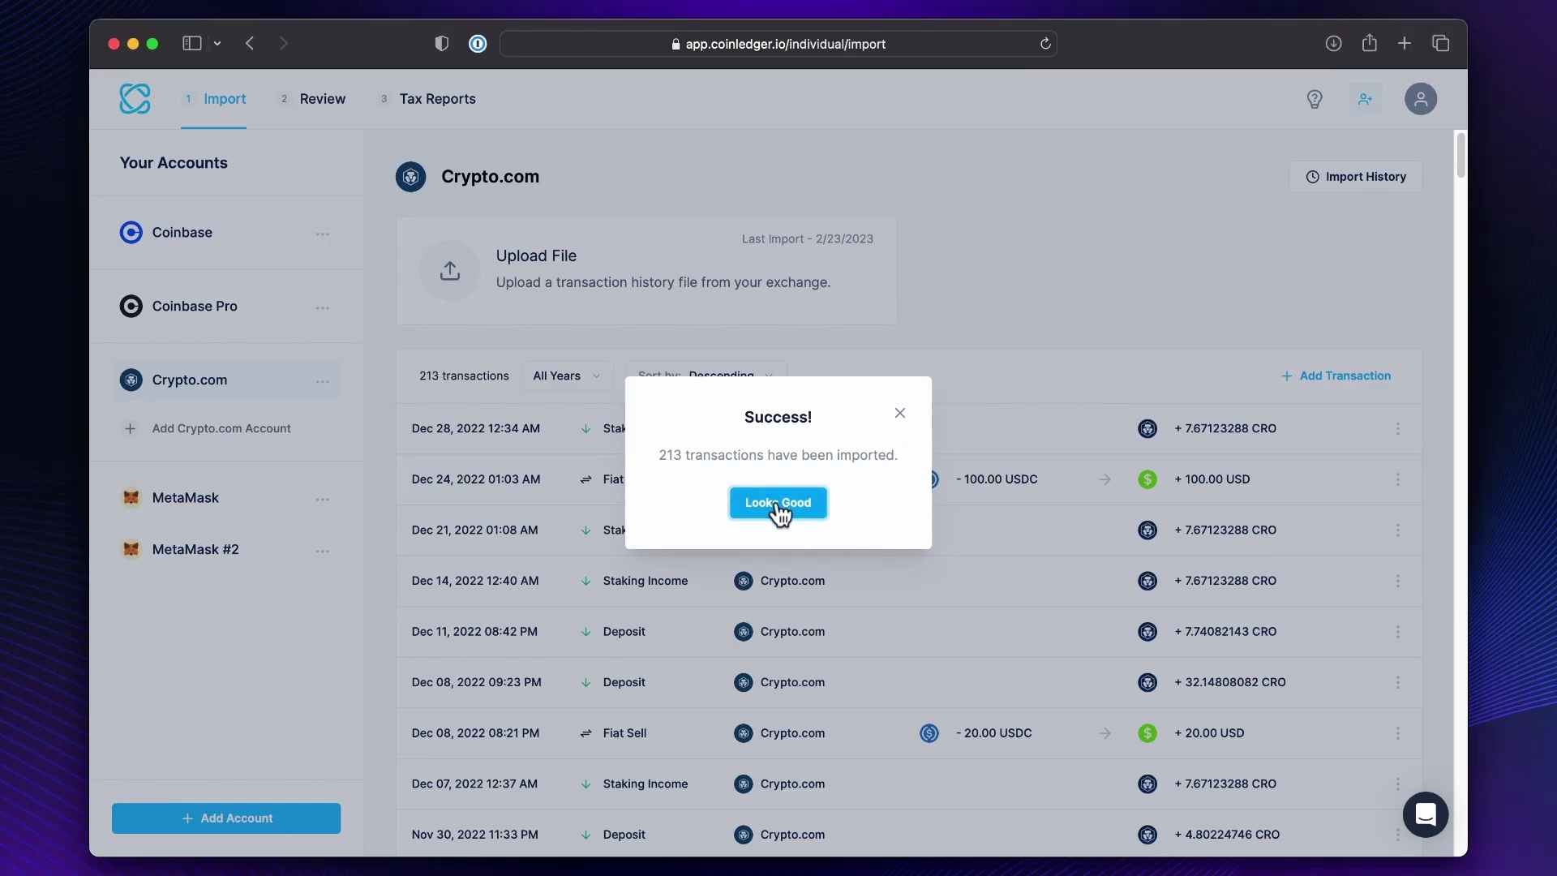
{"action": "left_click", "coordinate": [779, 507]}
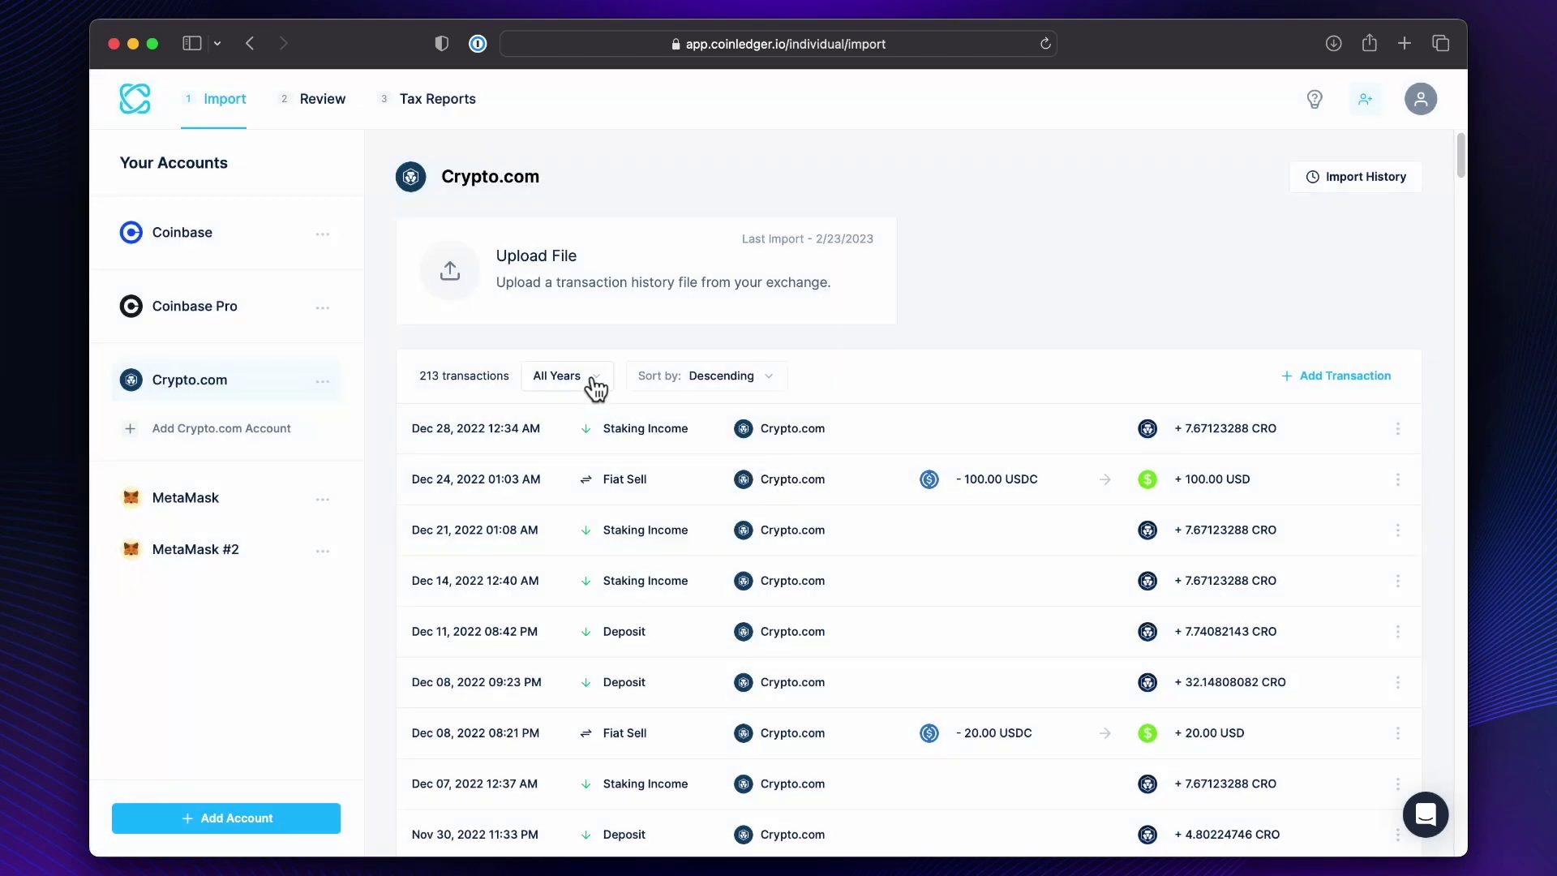
Check the year options available for filtering the Crypto.com transactions and look over the imported list
{"action": "left_click", "coordinate": [582, 381]}
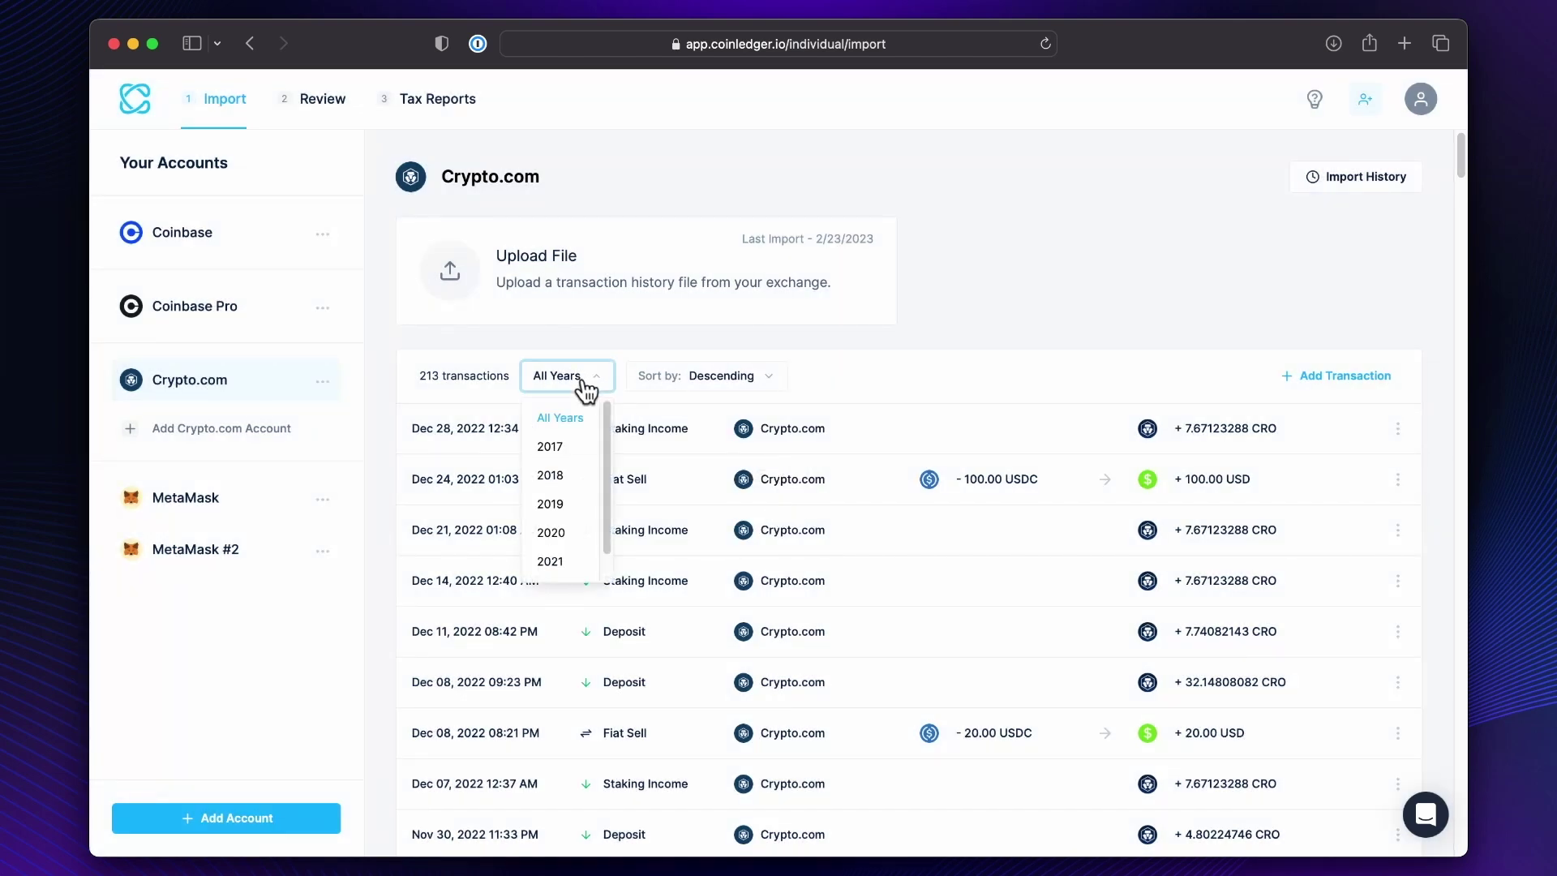
{"action": "left_click", "coordinate": [839, 386]}
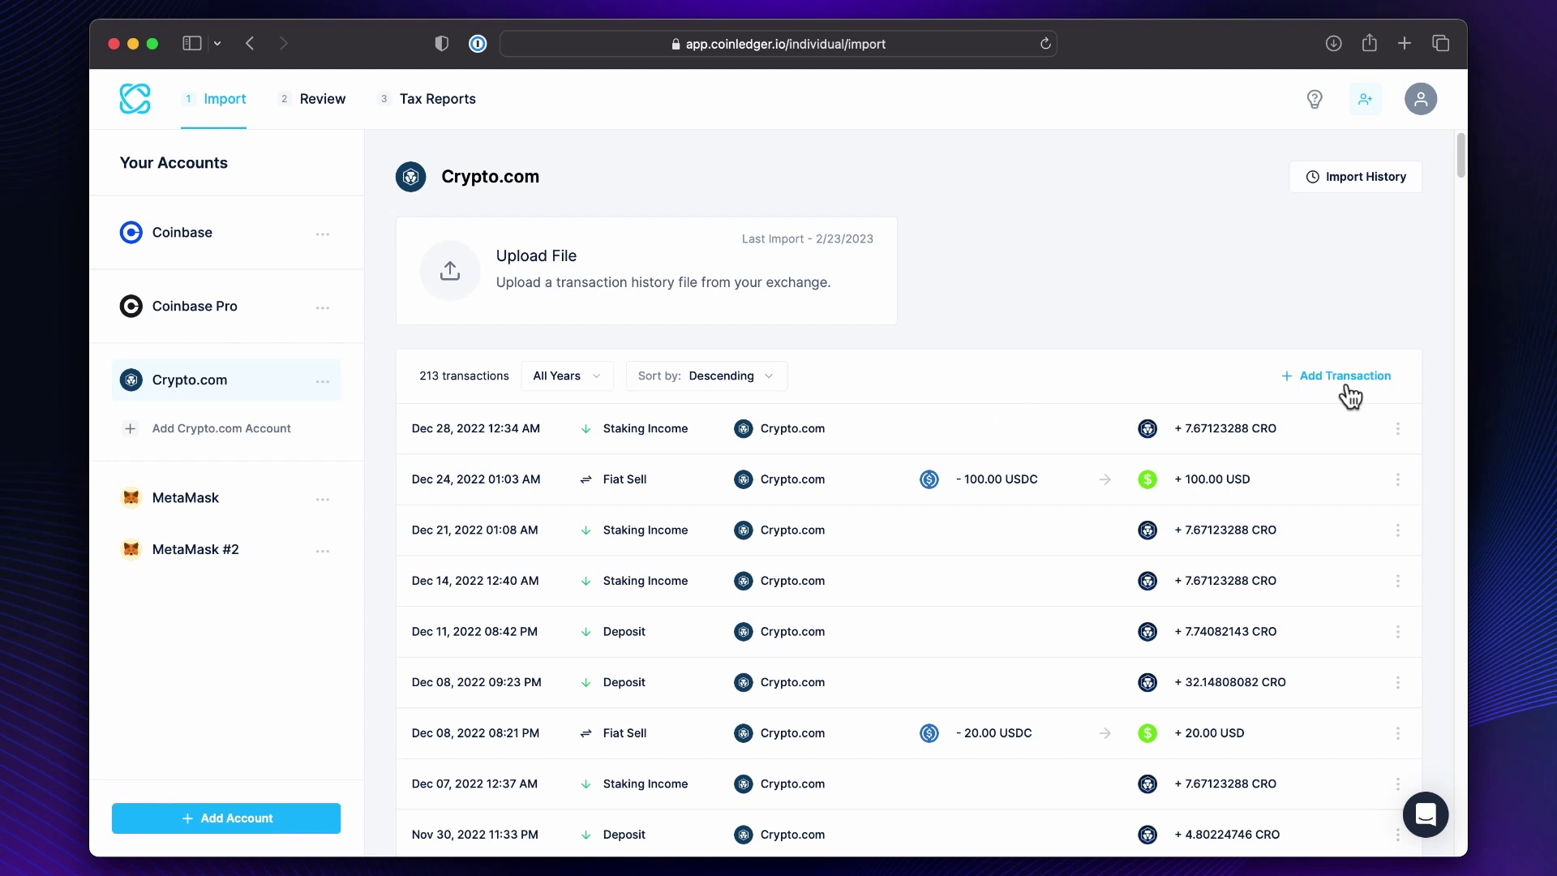
{"action": "scroll", "coordinate": [1054, 442], "scroll_direction": "down", "scroll_amount": 1}
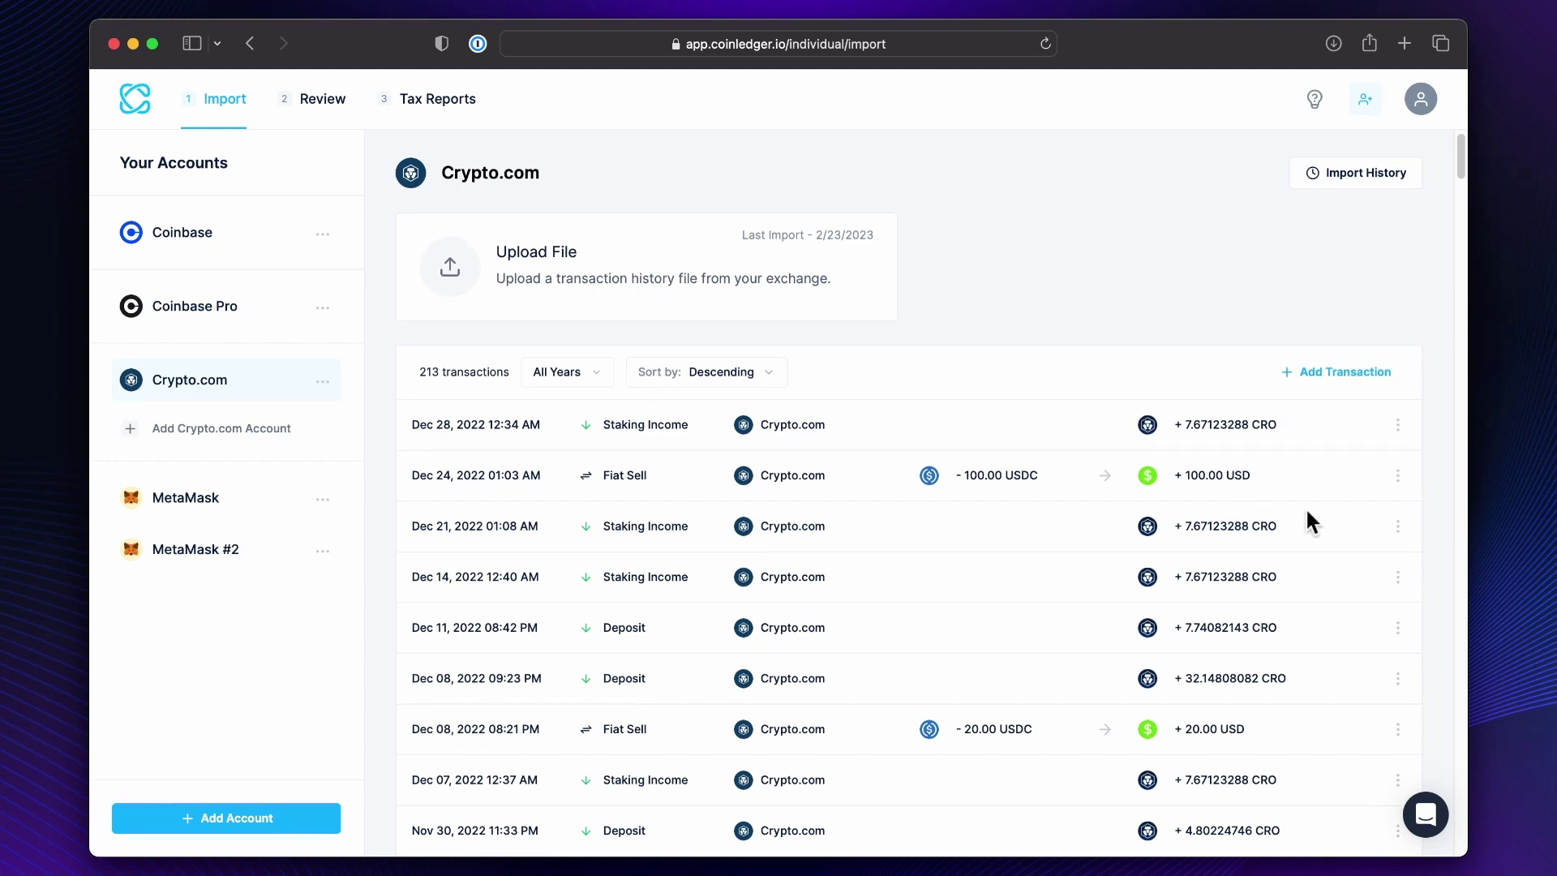
{"action": "scroll", "coordinate": [1307, 513], "scroll_direction": "down", "scroll_amount": 1}
View the classification choices for the Dec 28, 2022 staking income transaction without changing its type
{"action": "left_click", "coordinate": [1398, 421]}
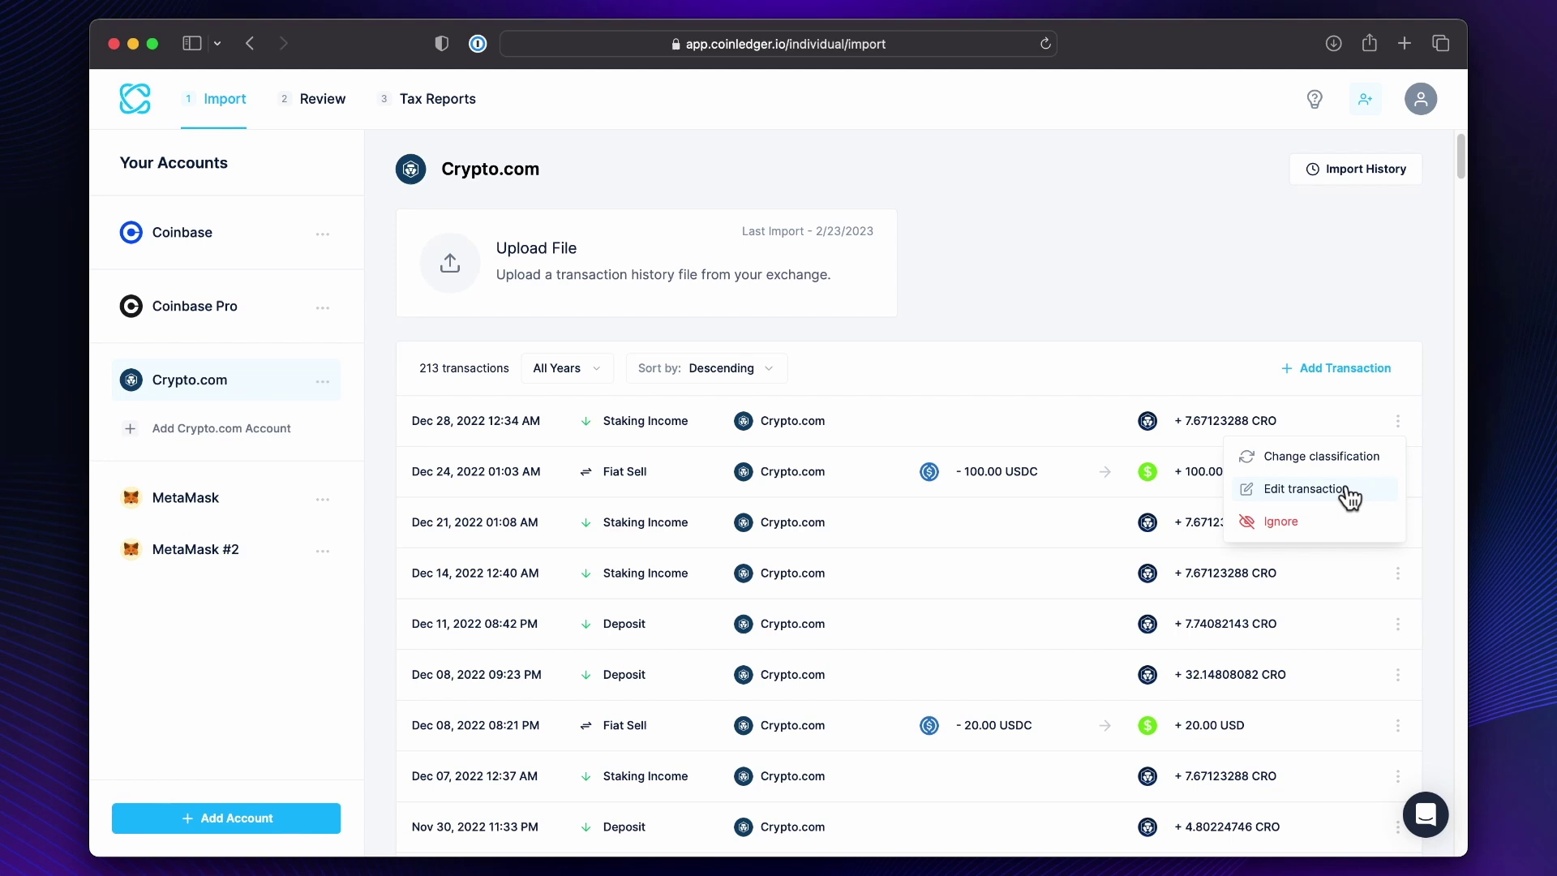
{"action": "left_click", "coordinate": [1322, 456]}
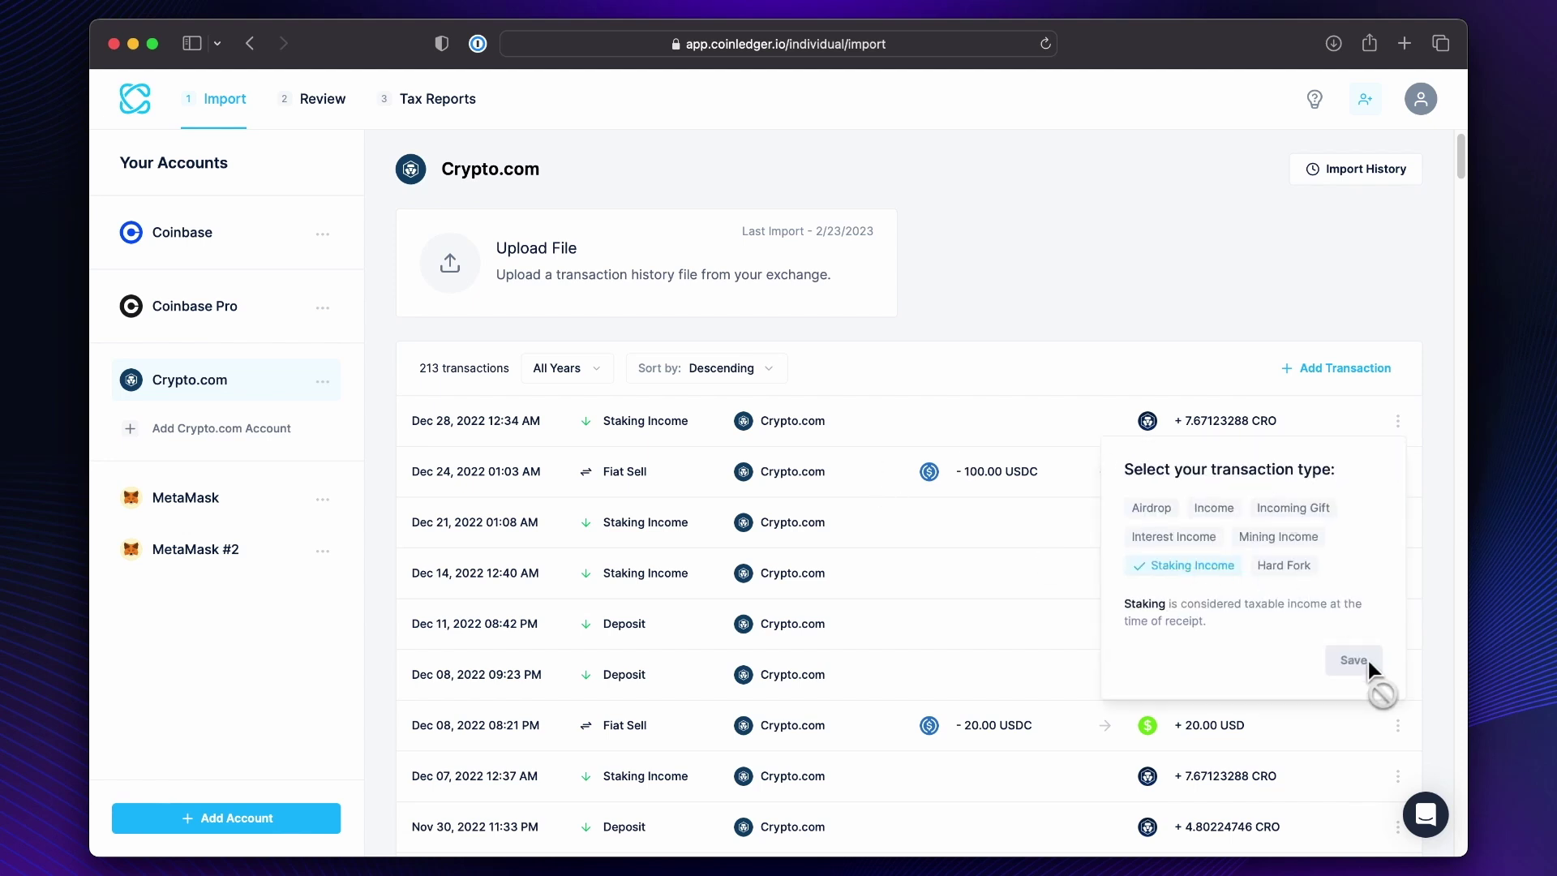
{"action": "left_click", "coordinate": [1250, 276]}
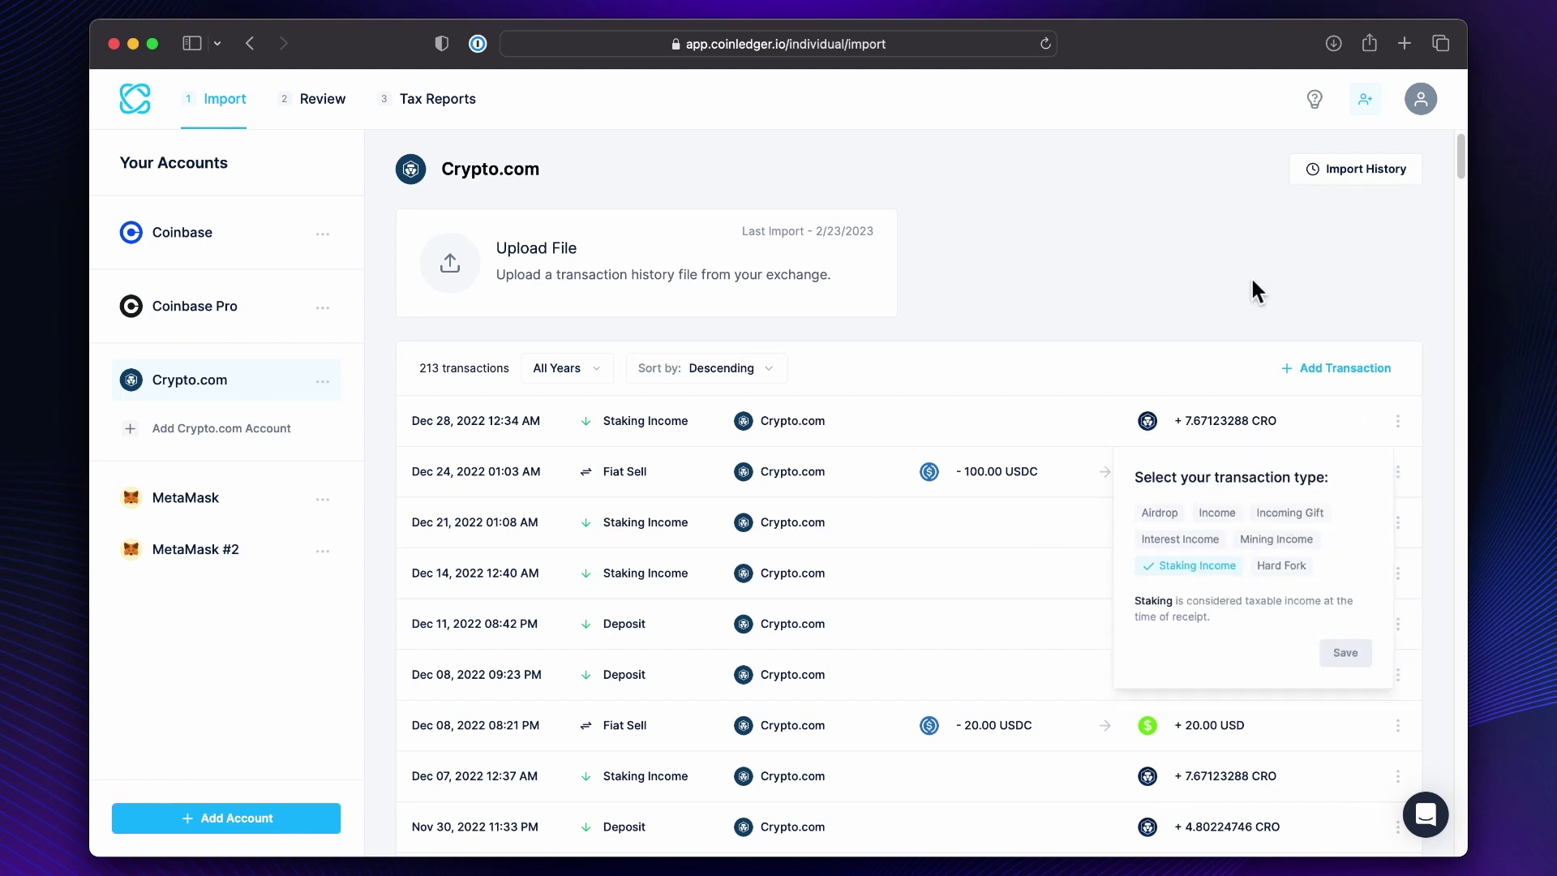
Inspect the received asset in the edit form of the Dec 28, 2022 staking income transaction and leave without saving
{"action": "left_click", "coordinate": [1397, 421]}
{"action": "left_click", "coordinate": [1281, 491]}
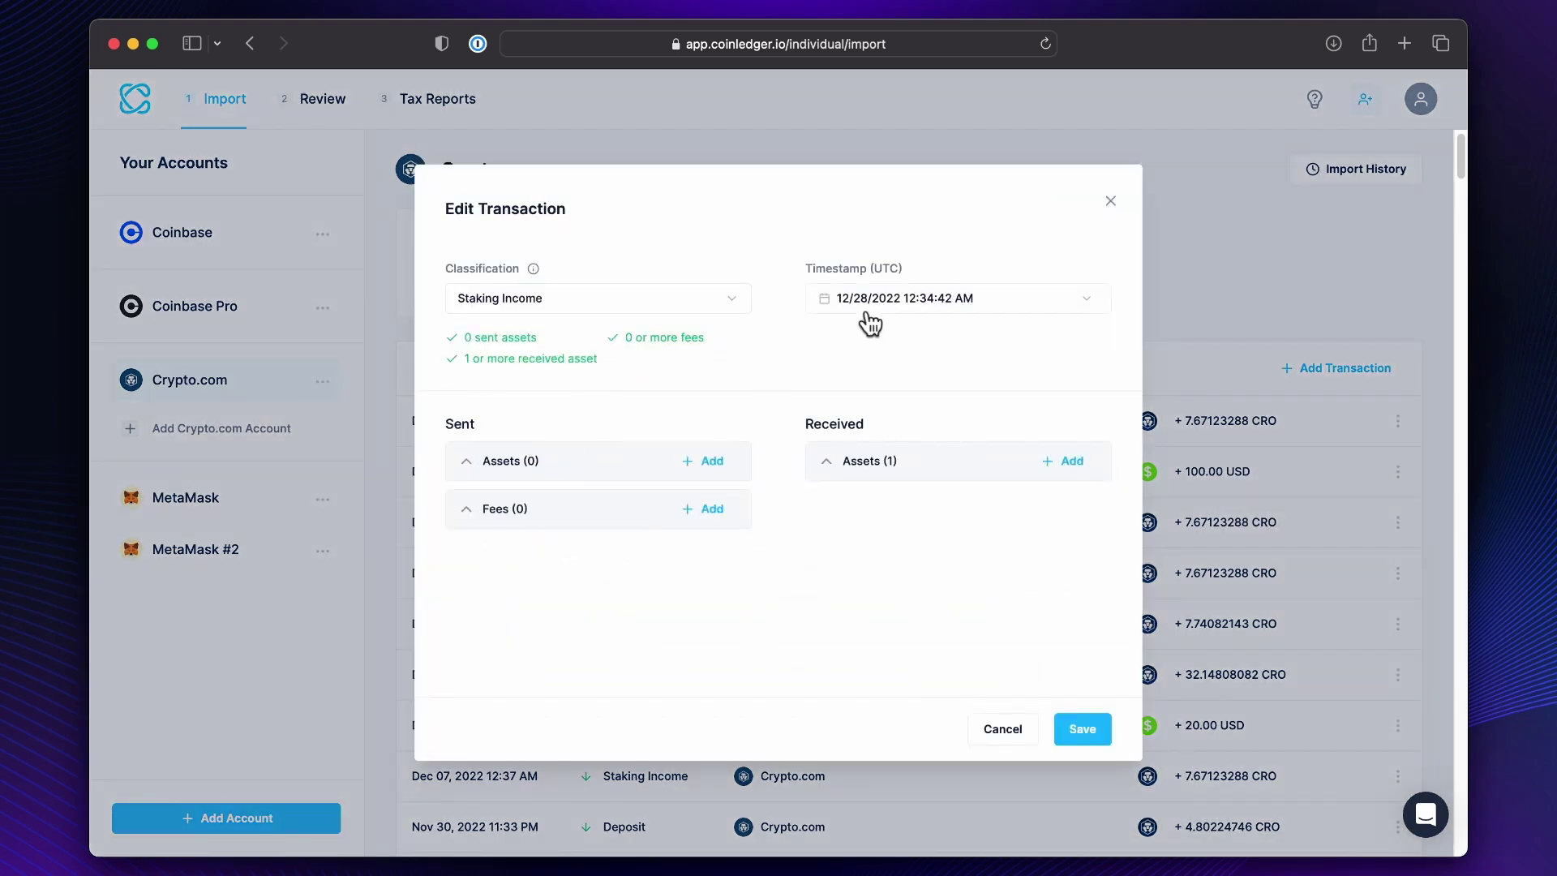
{"action": "left_click", "coordinate": [902, 466]}
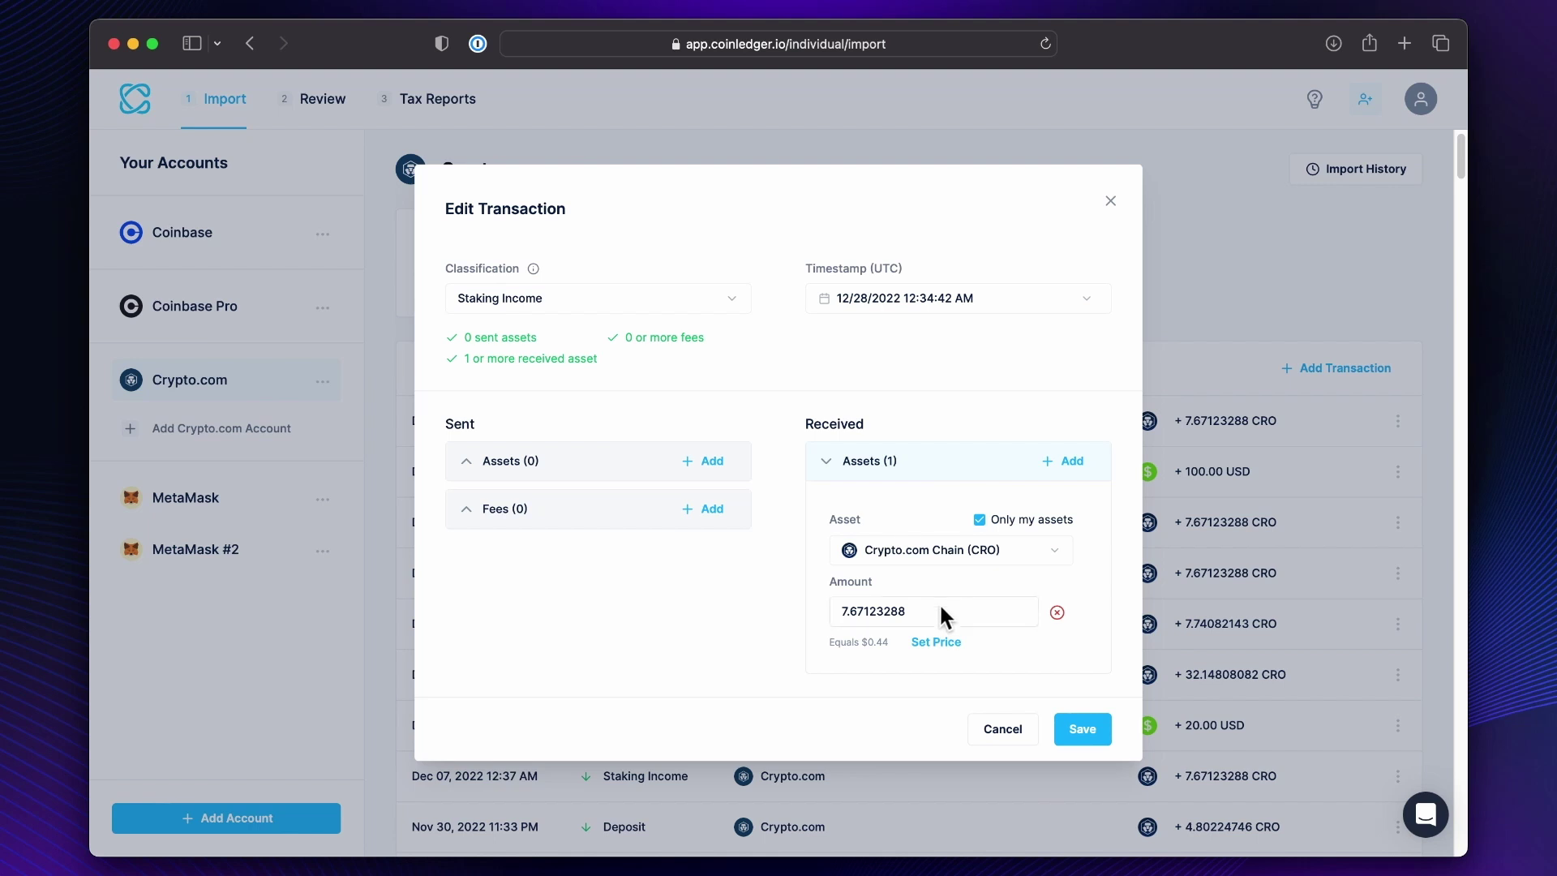
{"action": "left_click", "coordinate": [1018, 730]}
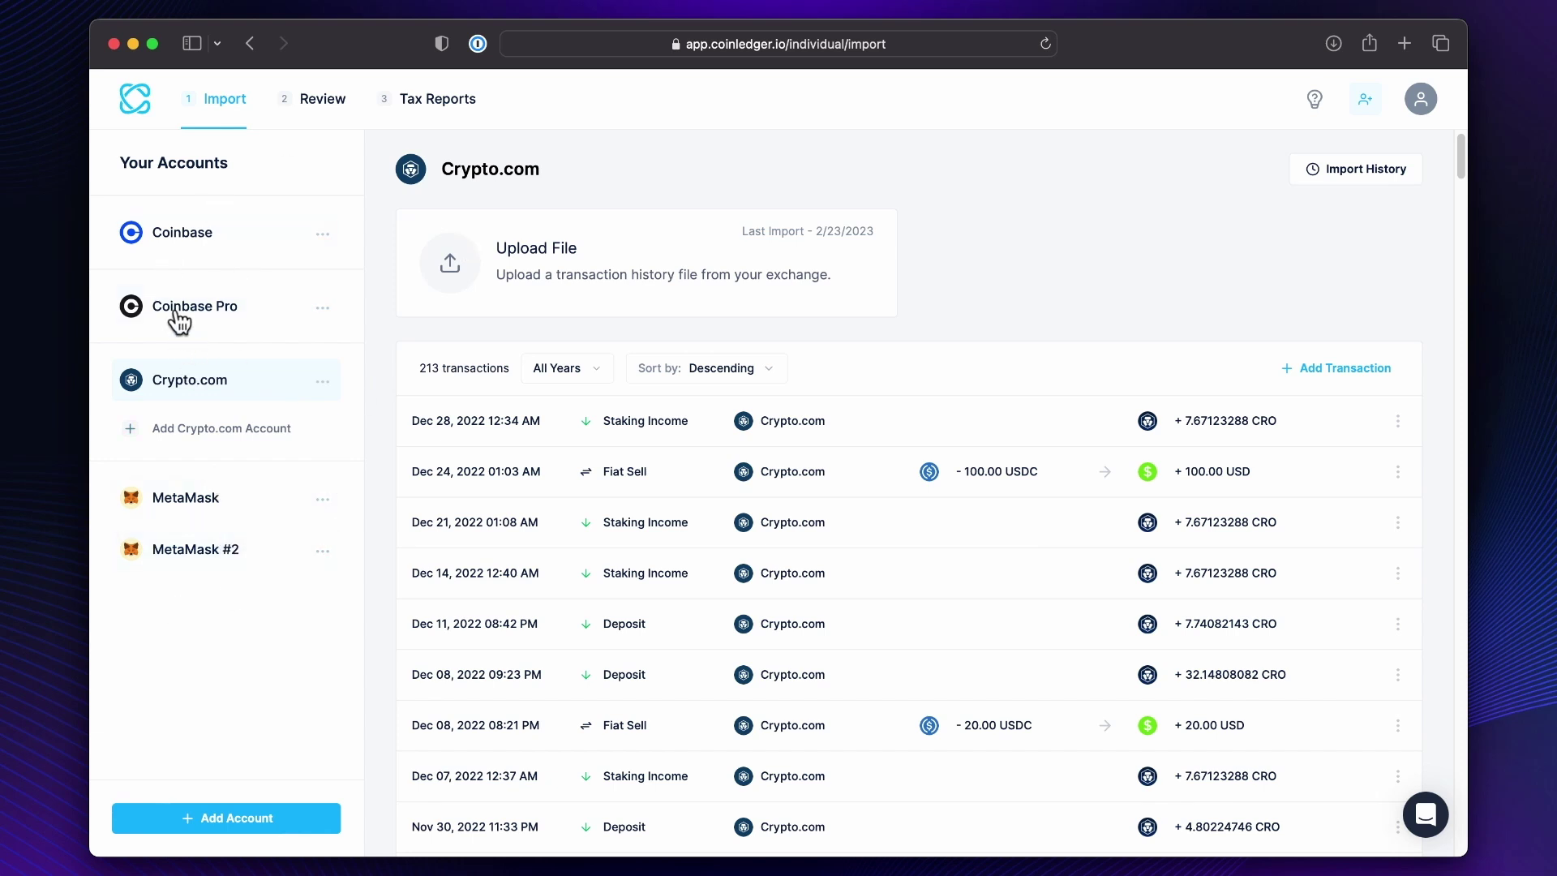
Go to the Review stage and browse the combined transactions from all accounts
{"action": "left_click", "coordinate": [319, 99]}
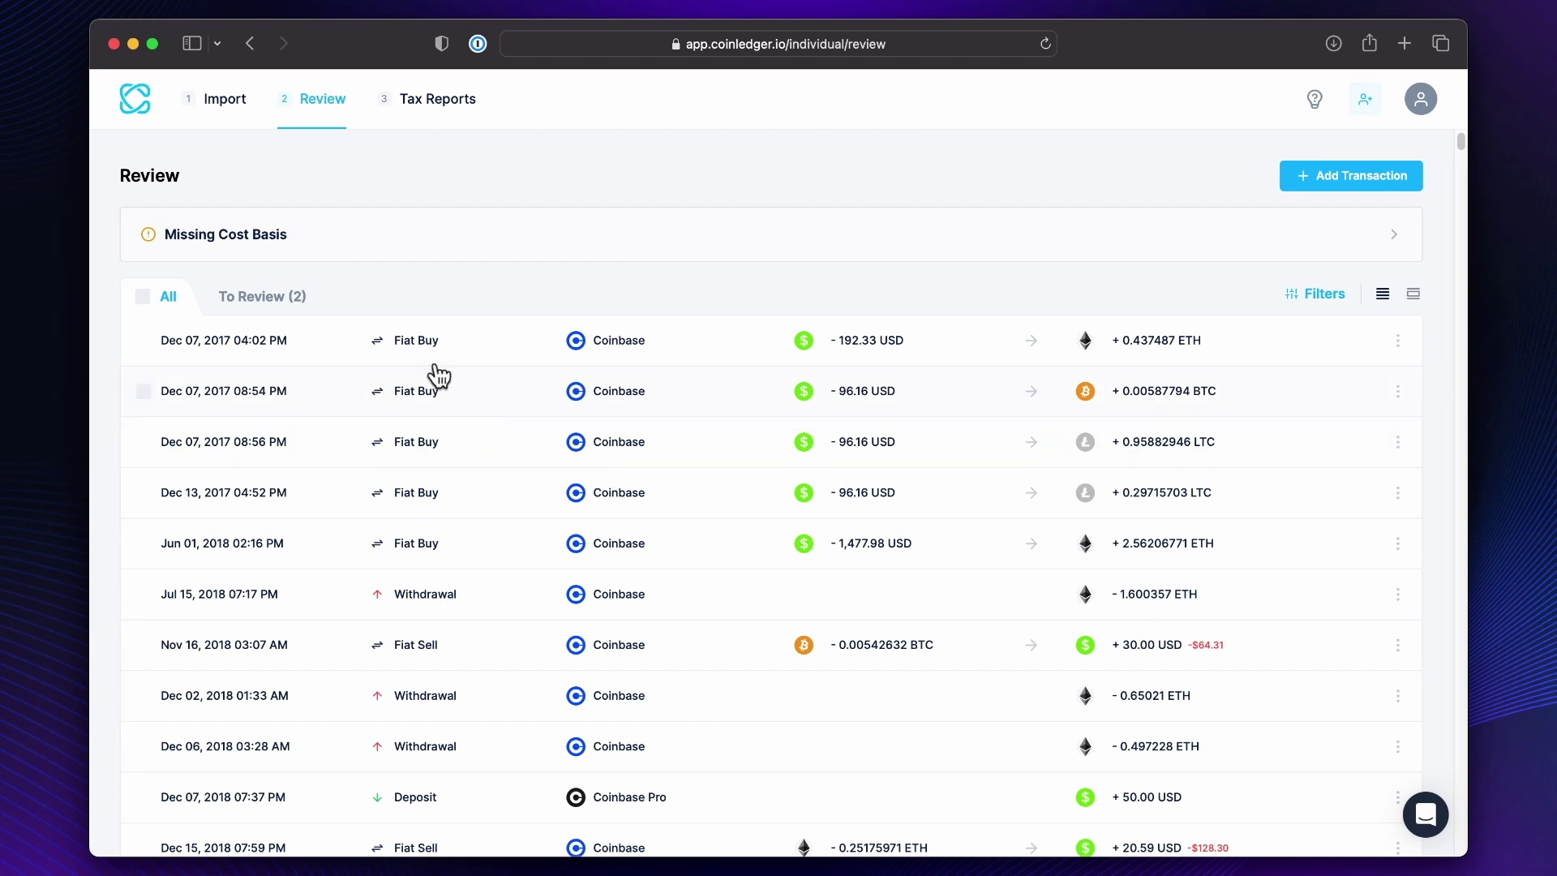
{"action": "scroll", "coordinate": [575, 531], "scroll_direction": "down", "scroll_amount": 3}
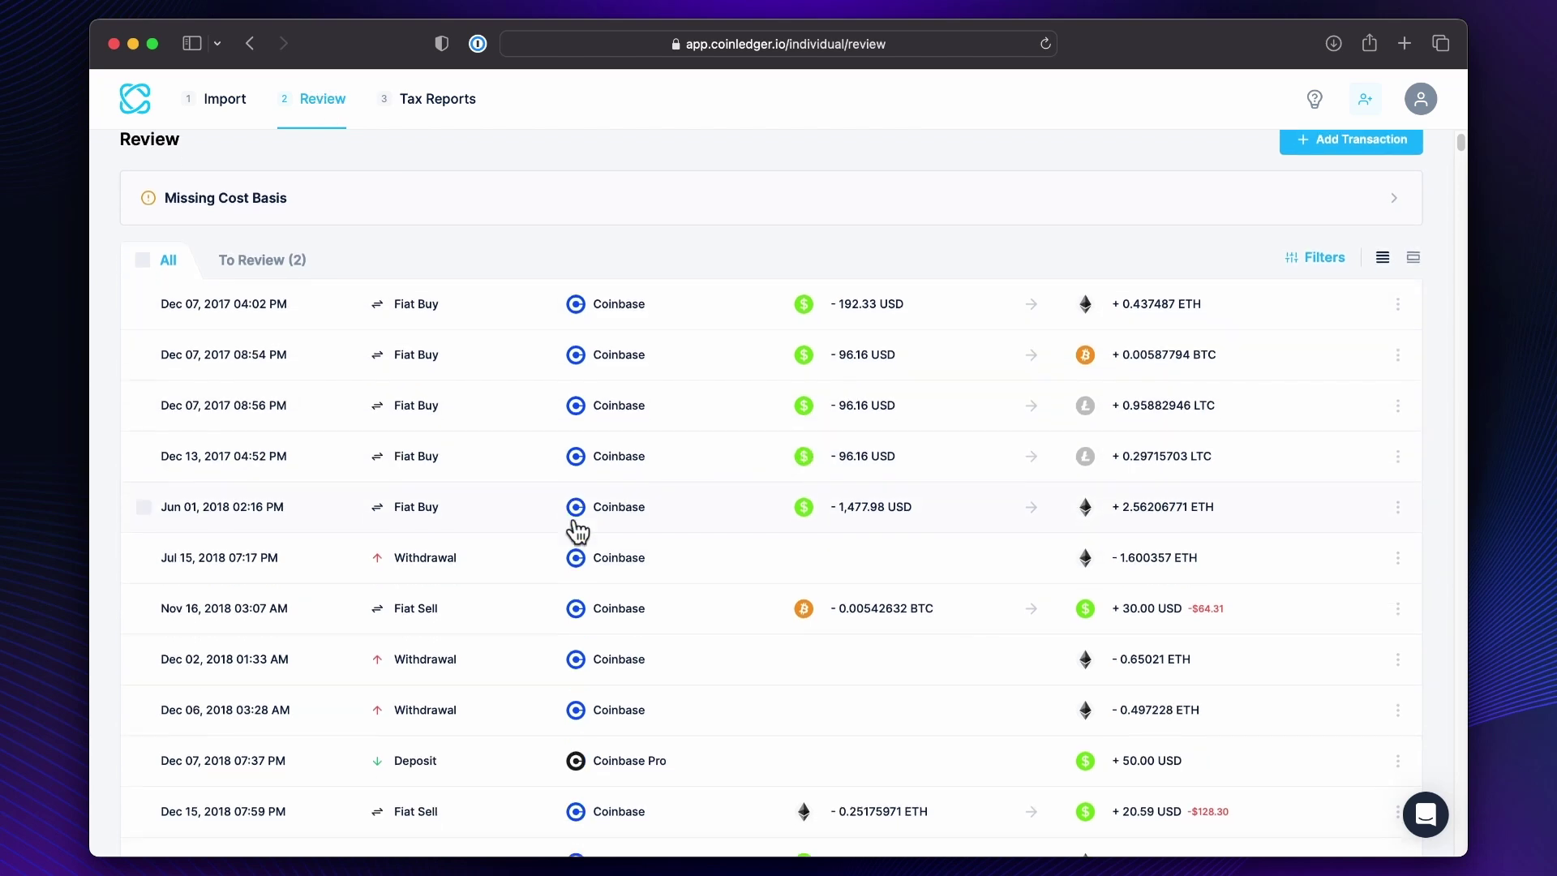
{"action": "scroll", "coordinate": [576, 527], "scroll_direction": "down", "scroll_amount": 10}
{"action": "scroll", "coordinate": [576, 511], "scroll_direction": "up", "scroll_amount": 15}
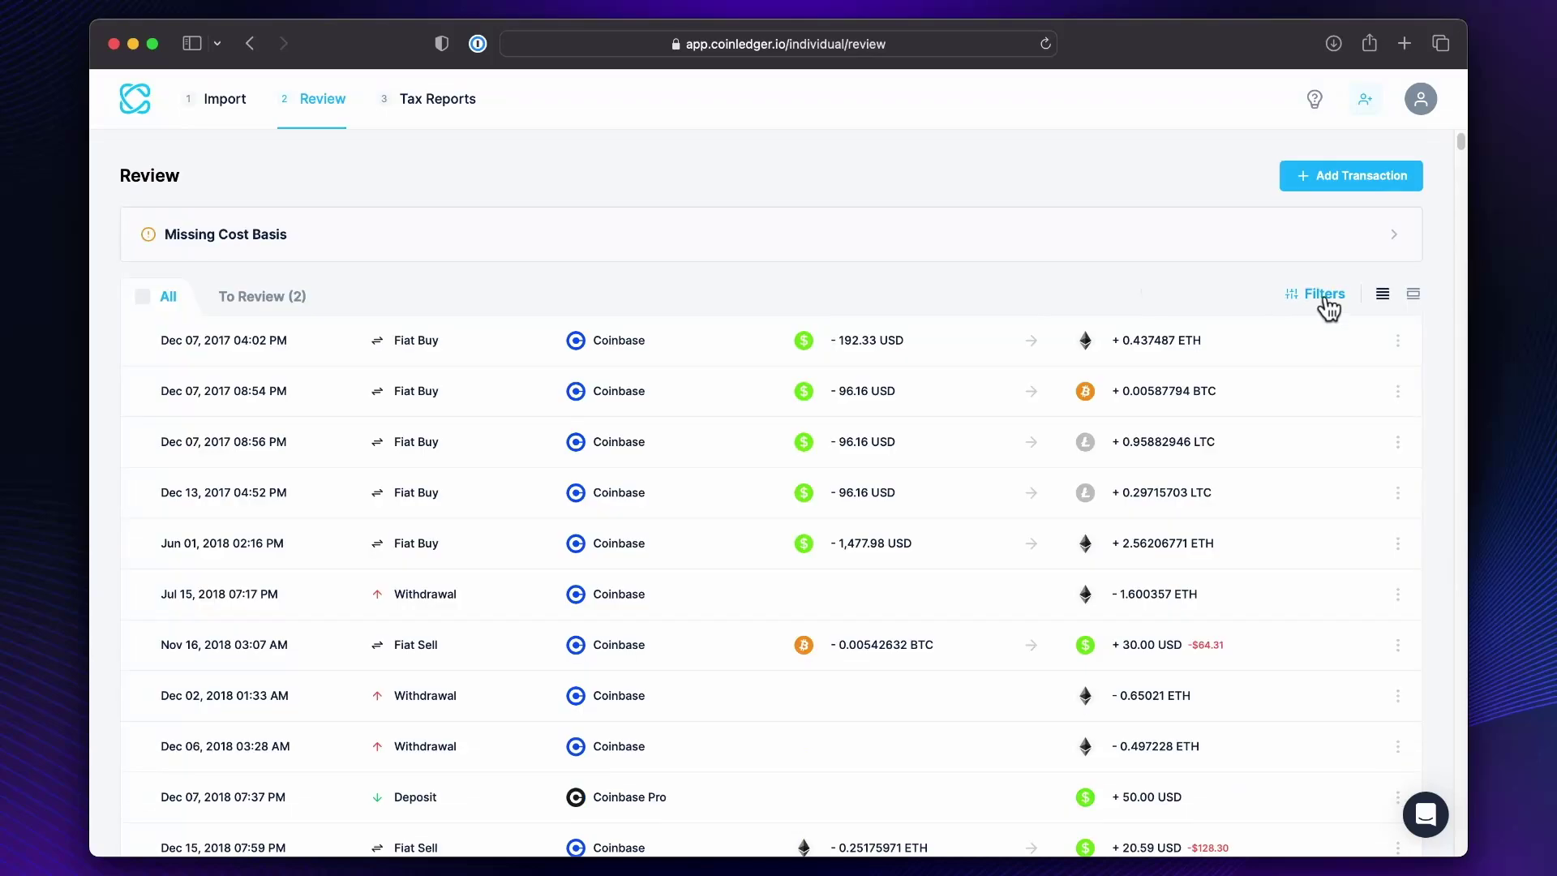
Look through the review filters, including the selectable assets and transaction types, without applying any
{"action": "left_click", "coordinate": [1328, 300]}
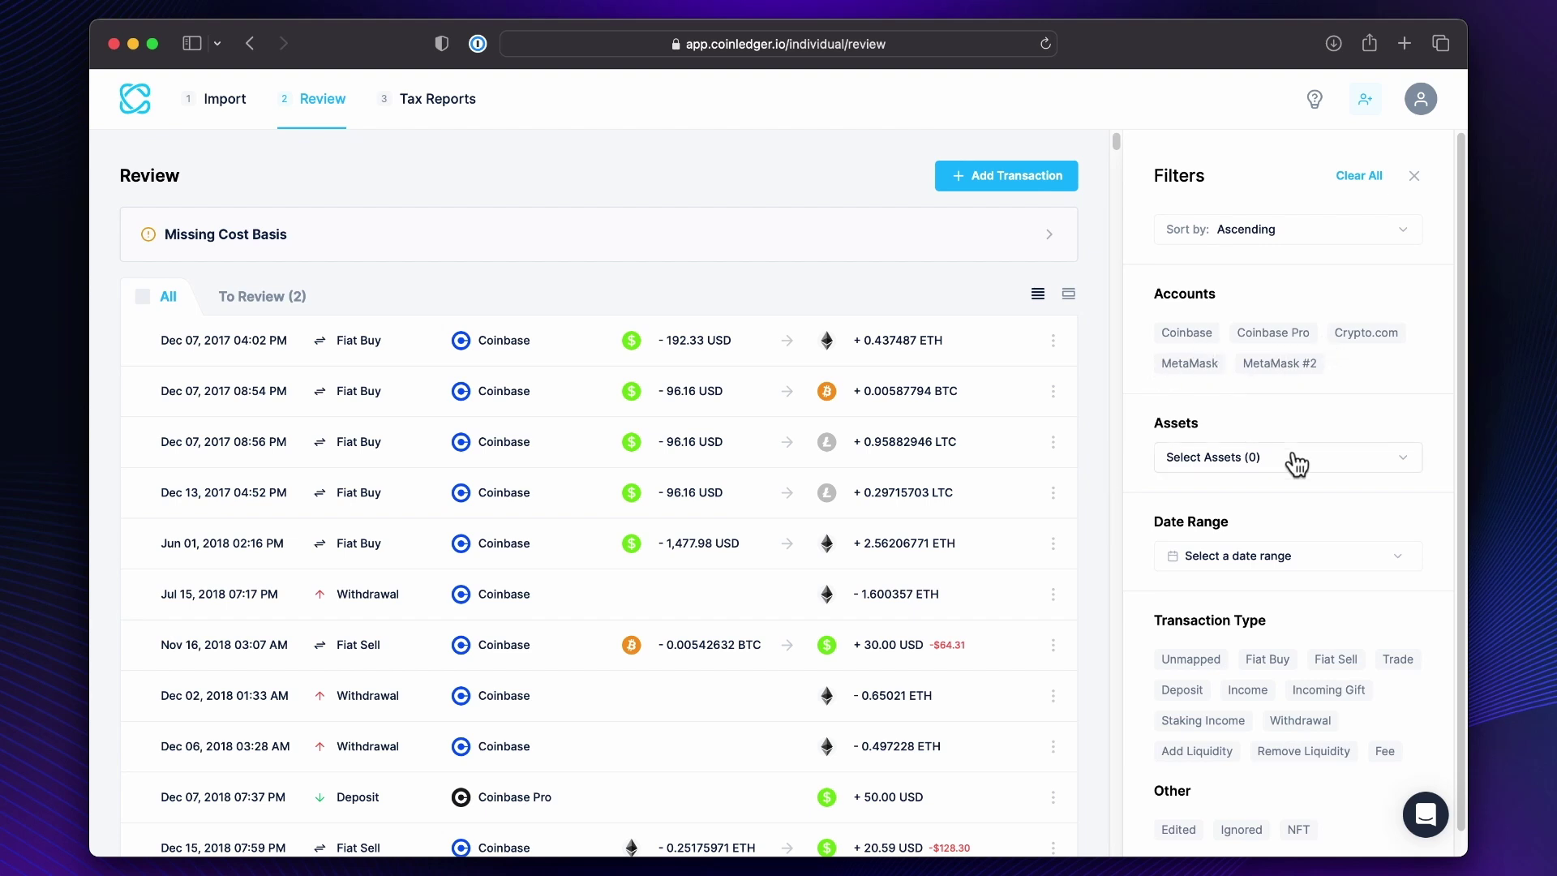
{"action": "left_click", "coordinate": [1352, 464]}
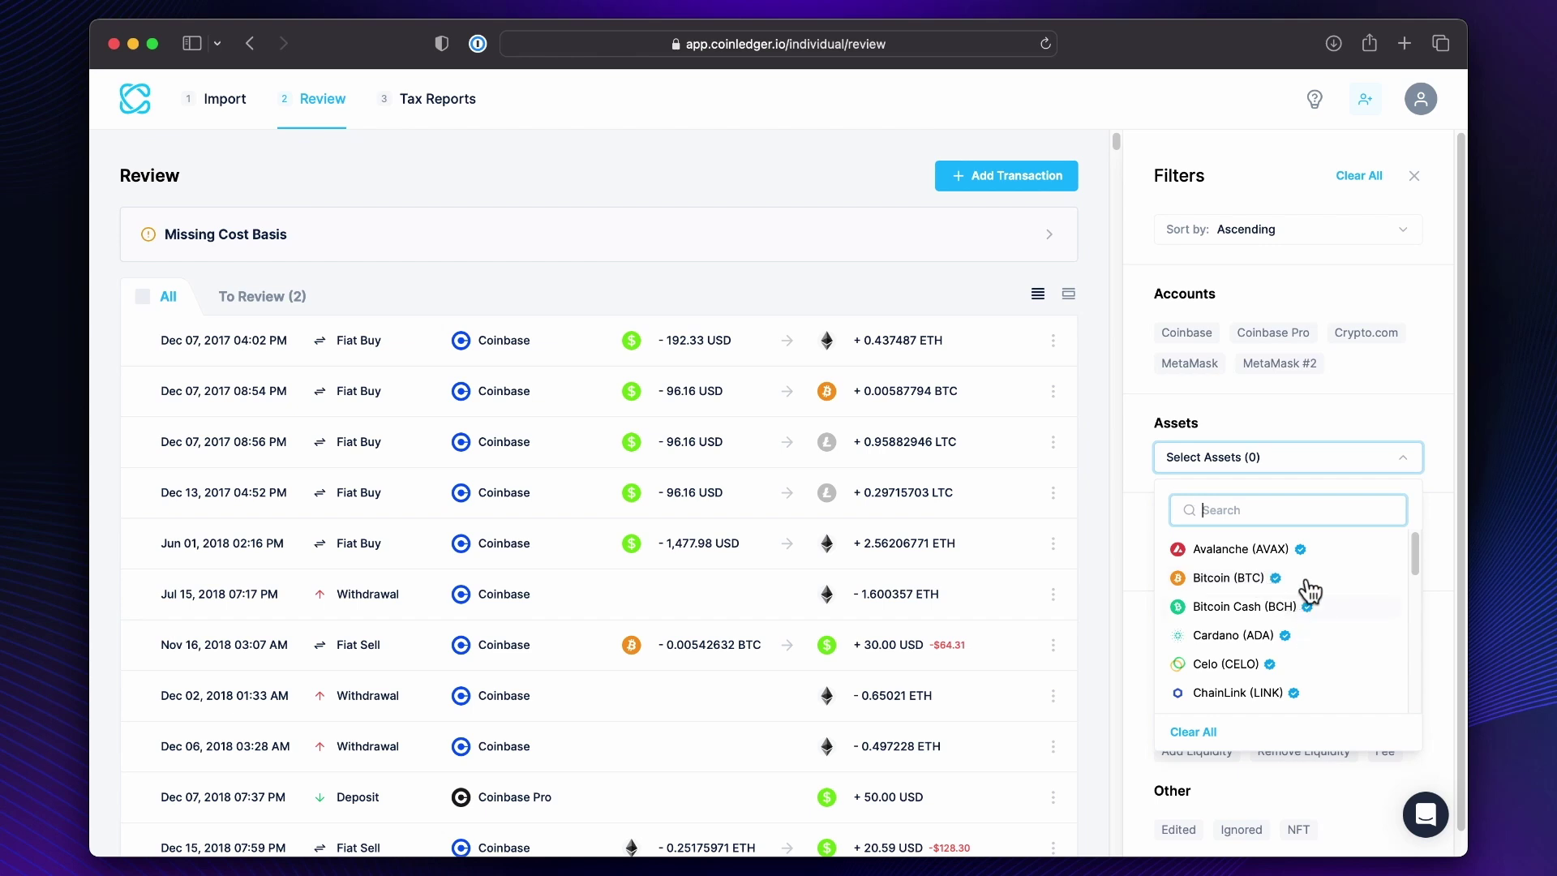
{"action": "left_click", "coordinate": [1308, 411]}
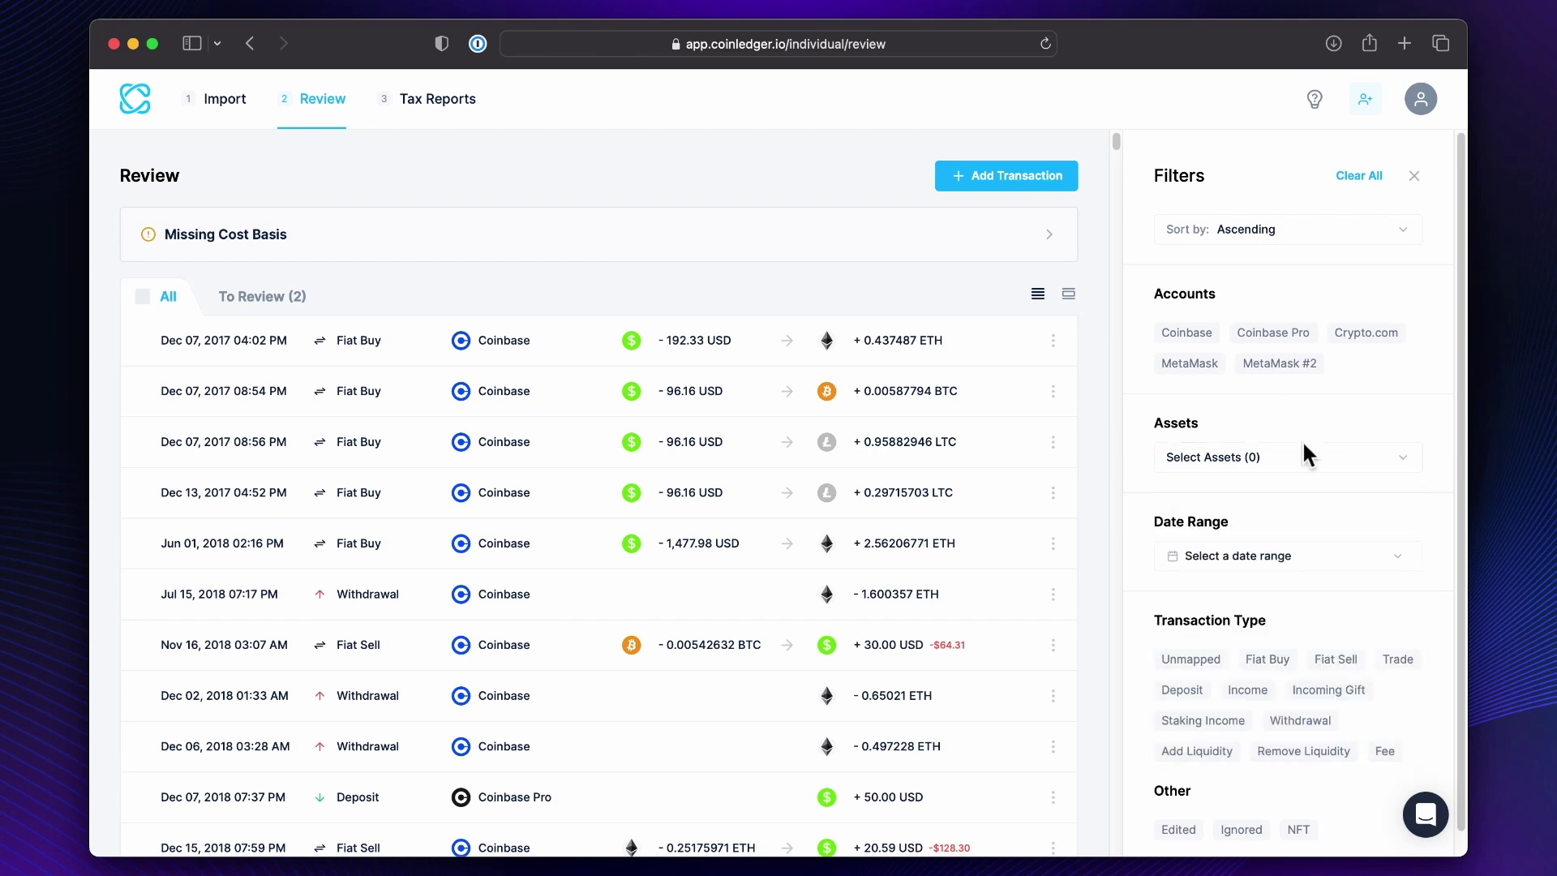
{"action": "scroll", "coordinate": [1301, 446], "scroll_direction": "down", "scroll_amount": 1}
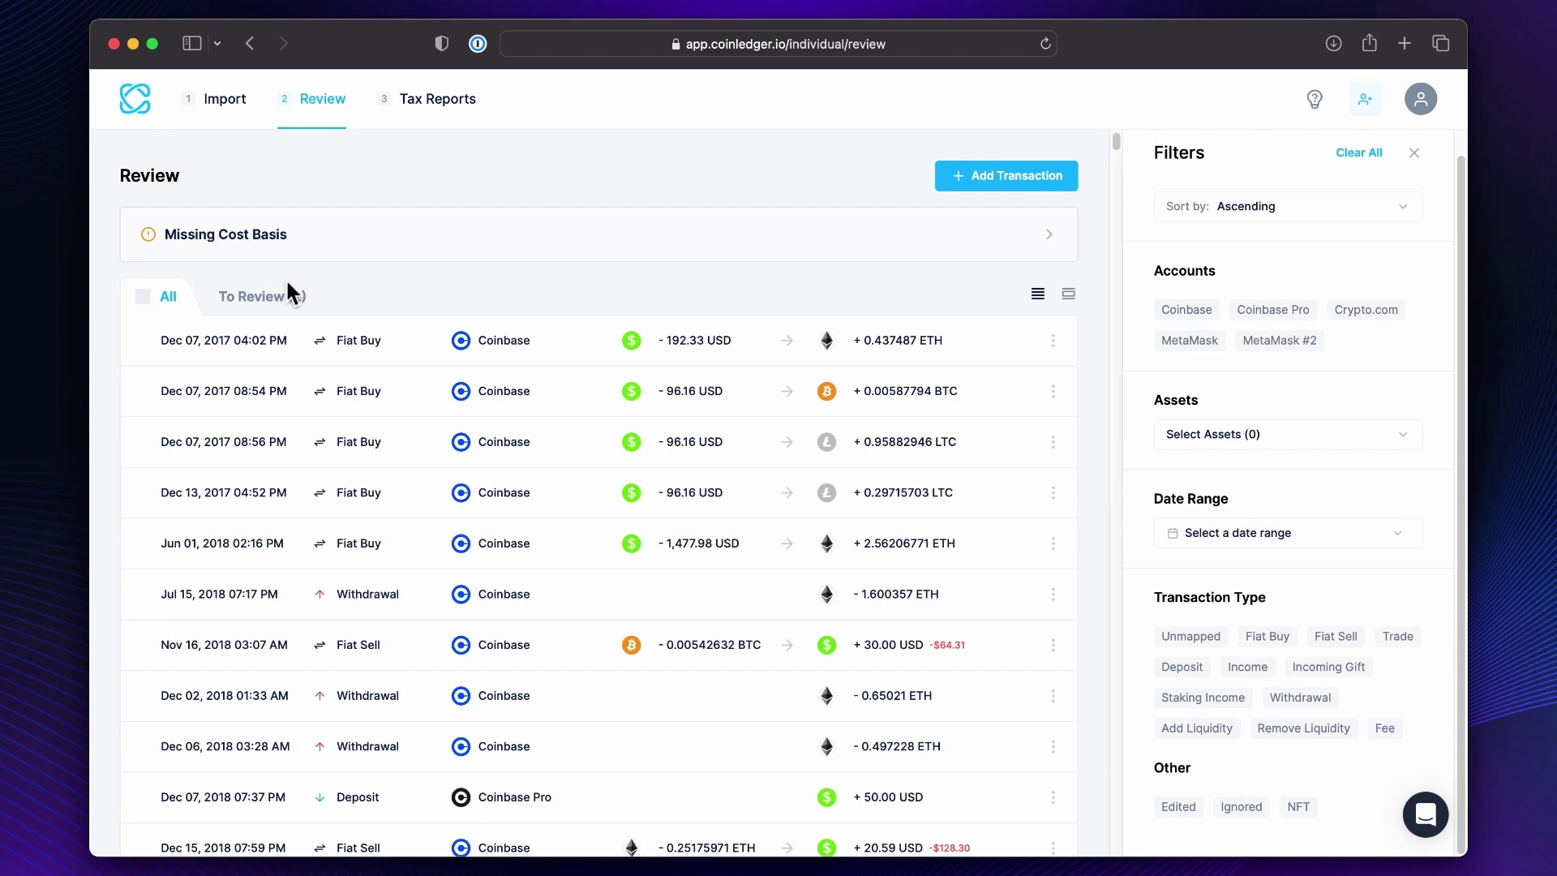
{"action": "left_click", "coordinate": [1413, 154]}
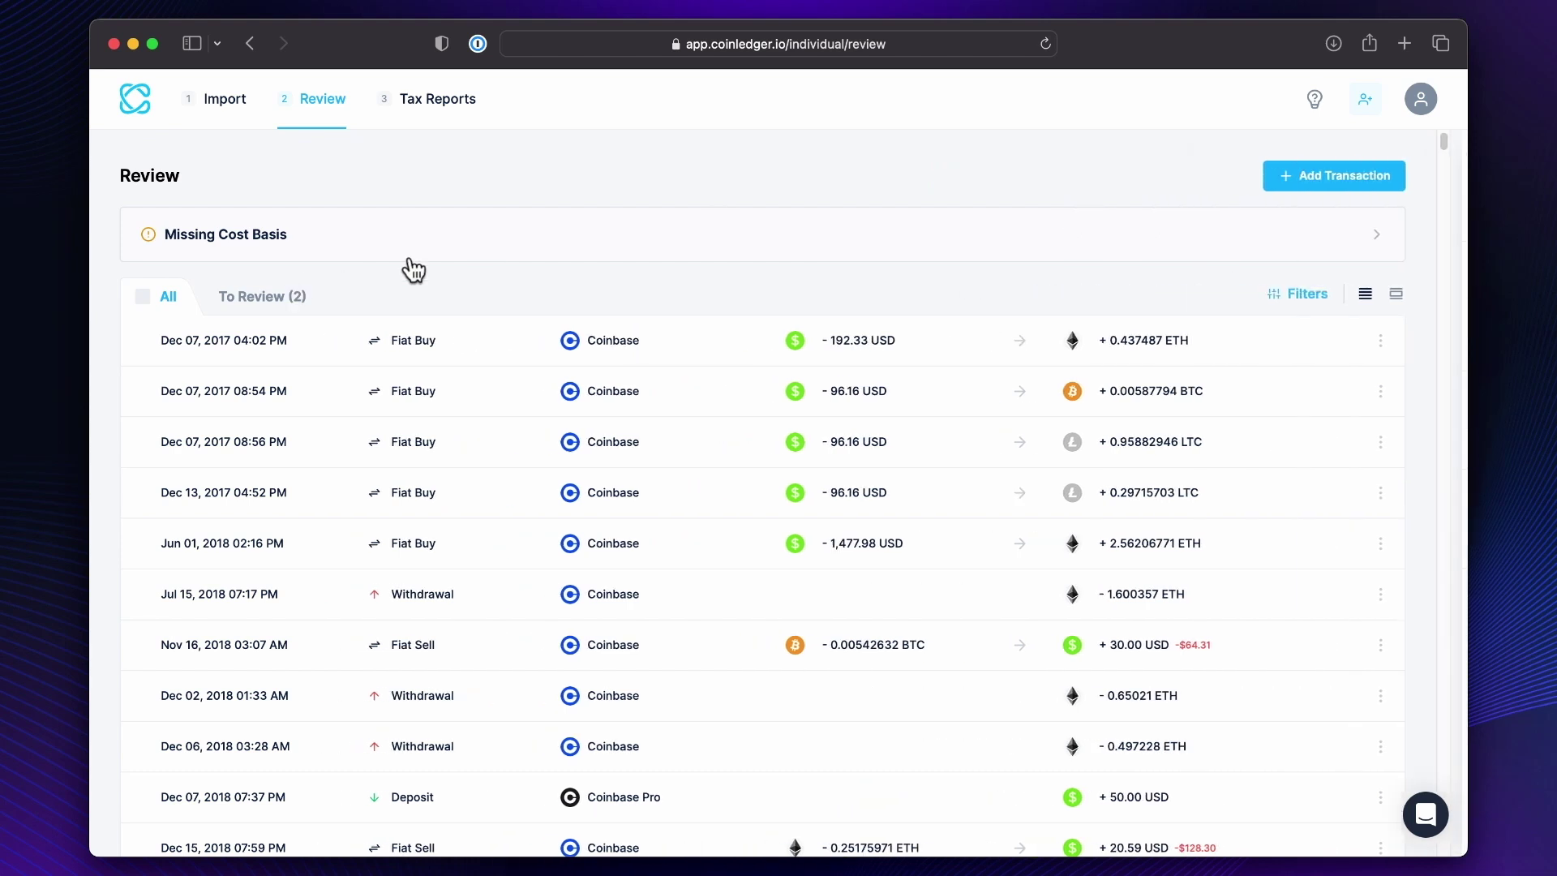
Show the transactions needing review and open missing cost basis troubleshooting for the Dec 07, 2020 Coinbase Pro trade
{"action": "left_click", "coordinate": [278, 299]}
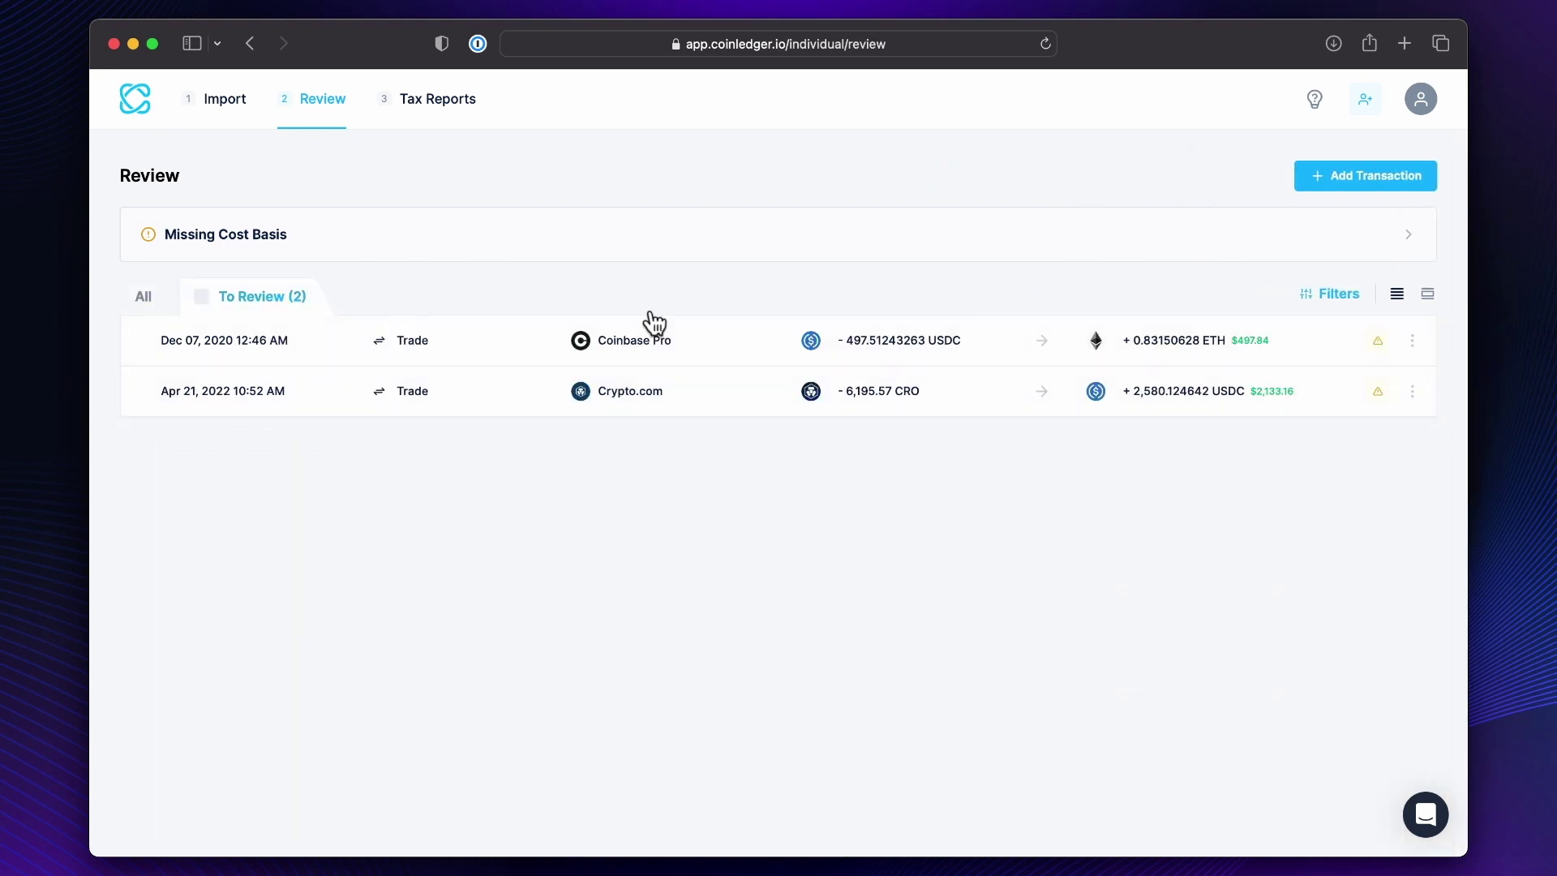
{"action": "left_click", "coordinate": [1168, 238]}
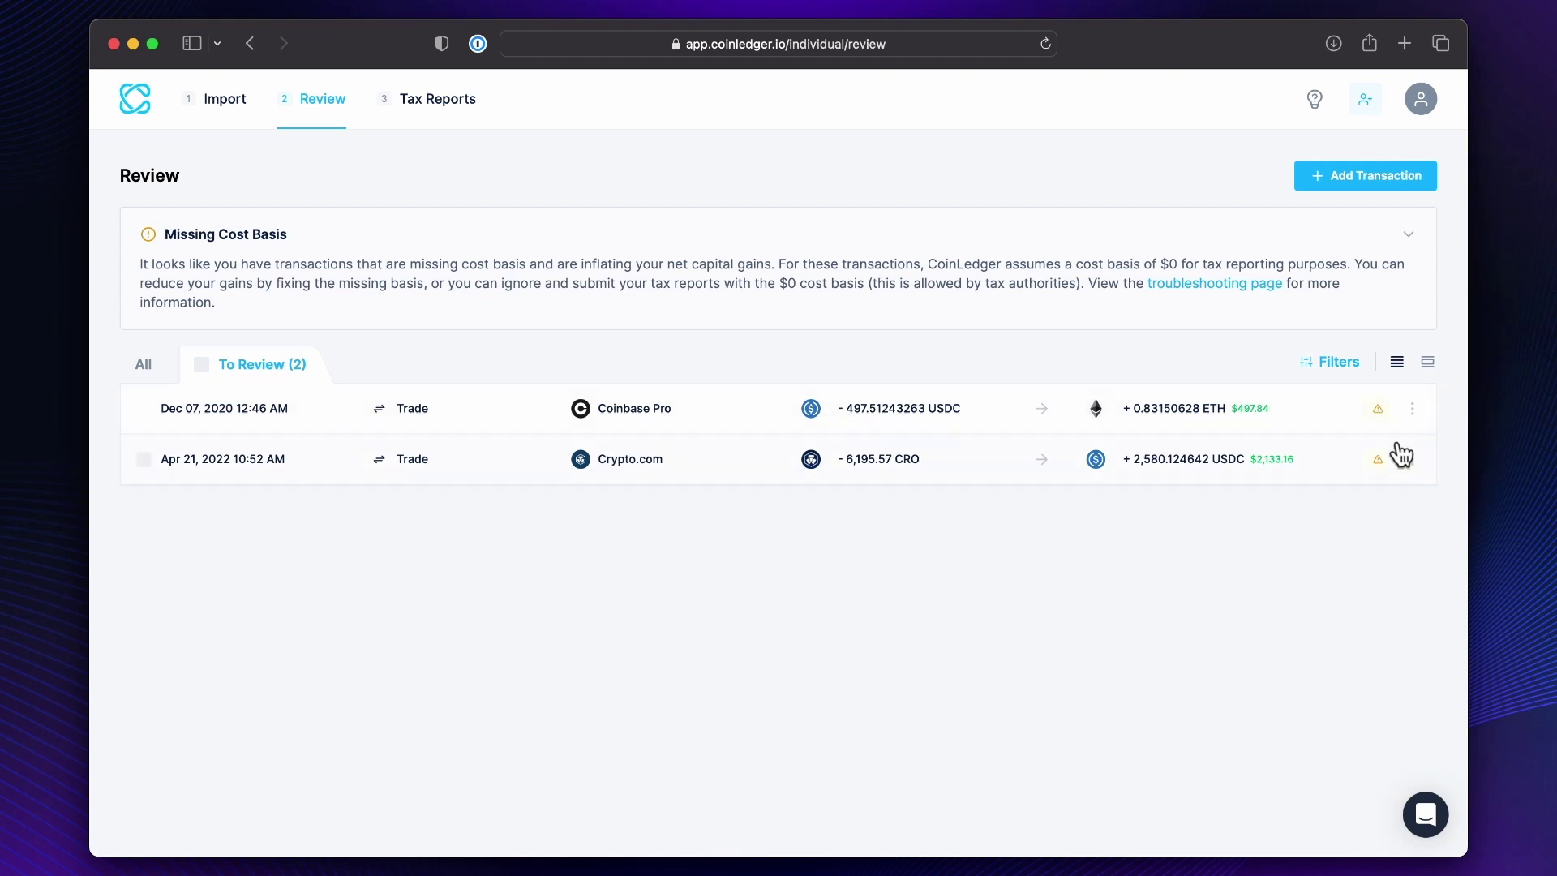
{"action": "left_click", "coordinate": [1379, 410]}
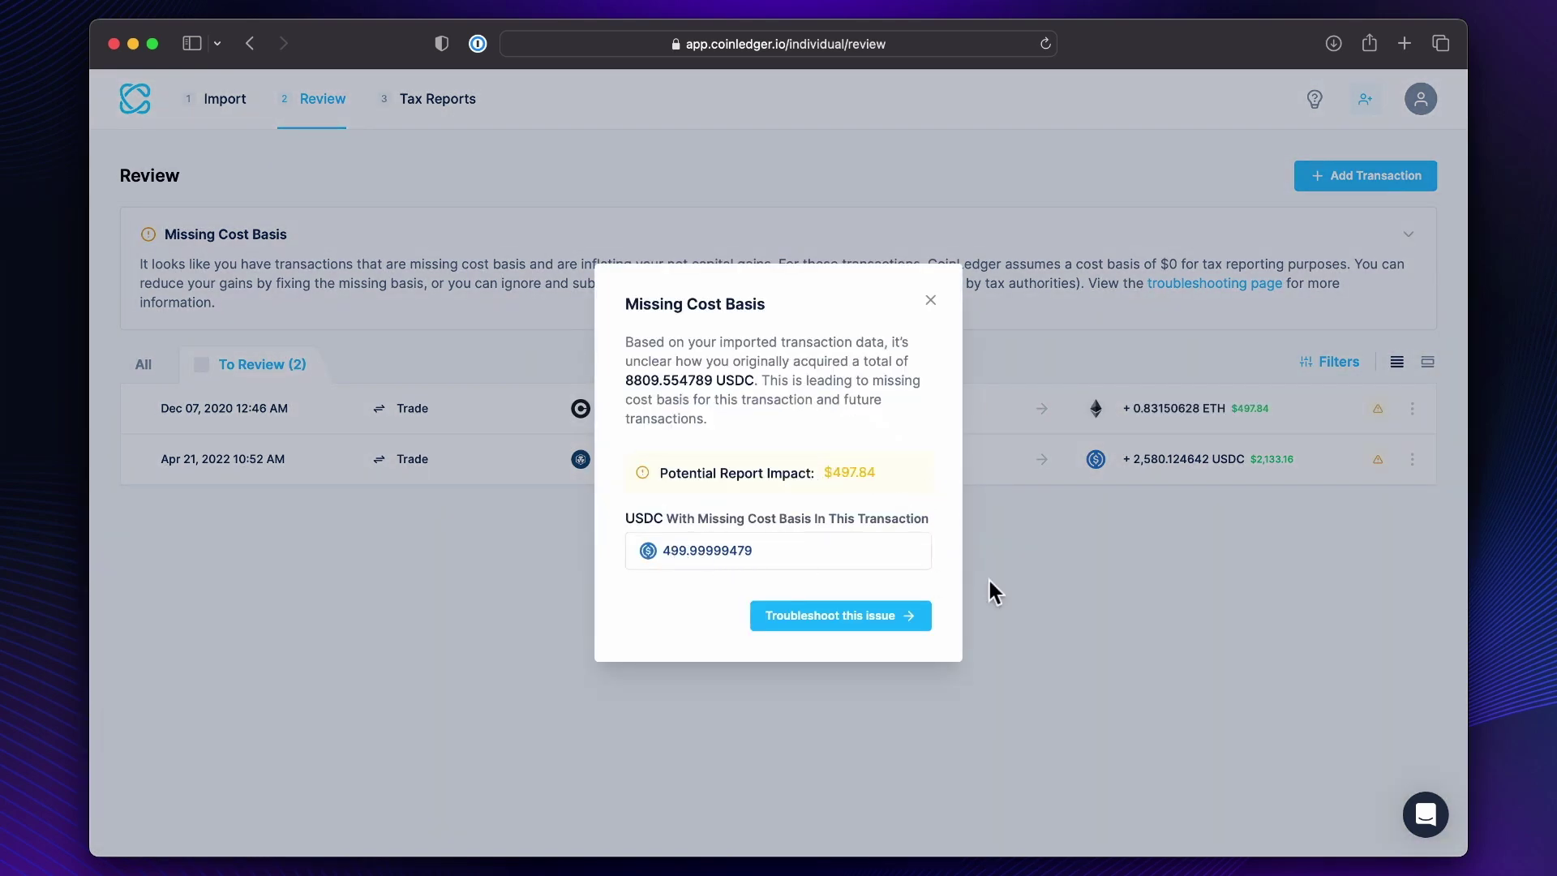
{"action": "left_click", "coordinate": [885, 624]}
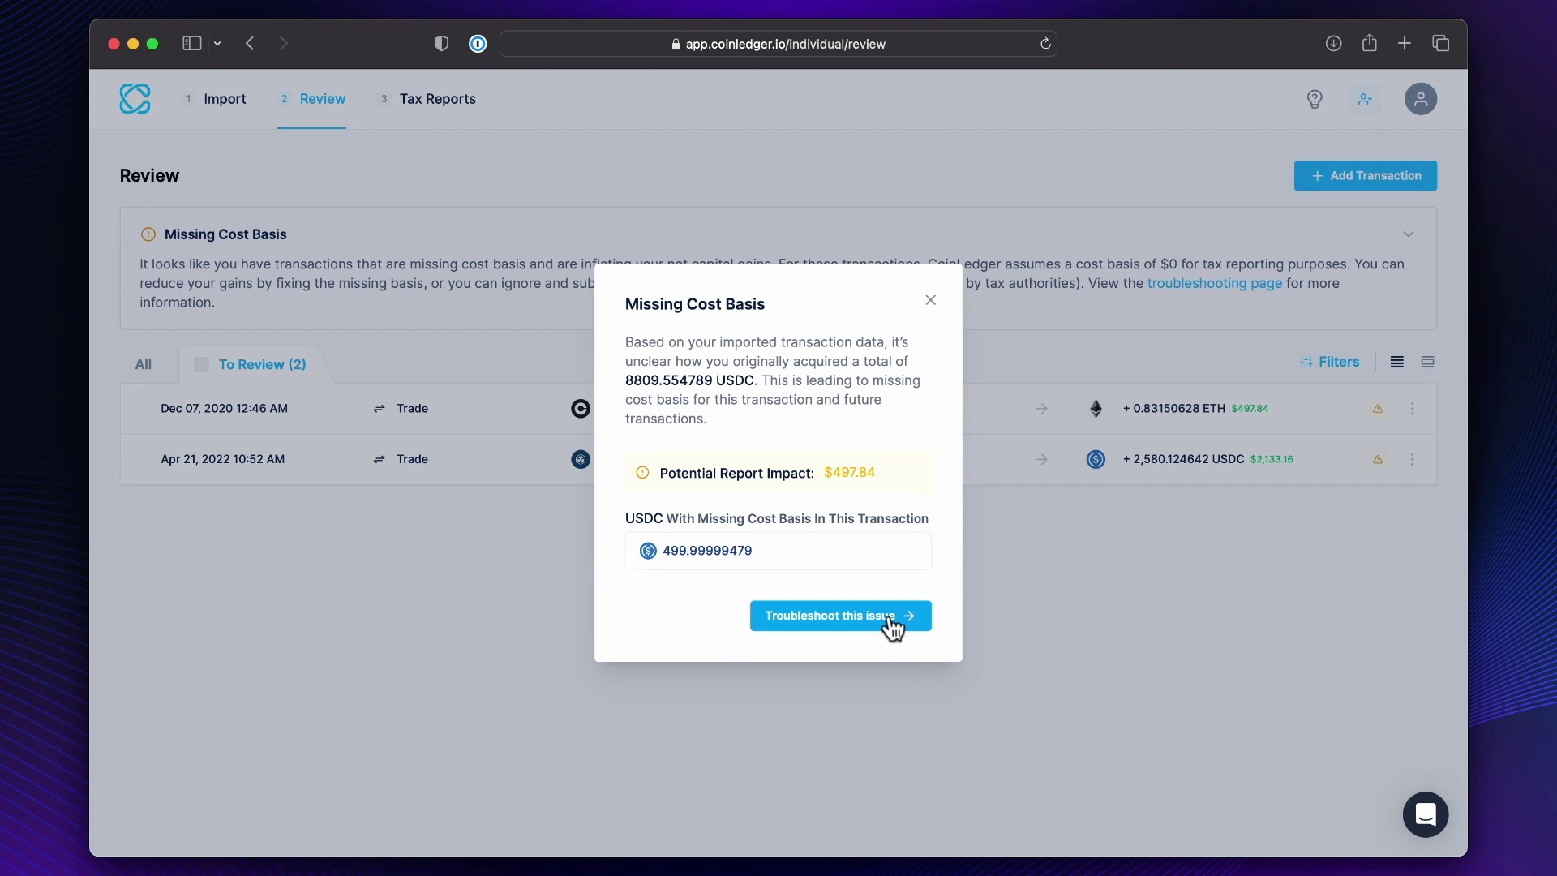
Examine the USD Coin missing cost basis report, including its summary figures, troubleshooting suggestions and transaction list
{"action": "scroll", "coordinate": [560, 486], "scroll_direction": "down", "scroll_amount": 6}
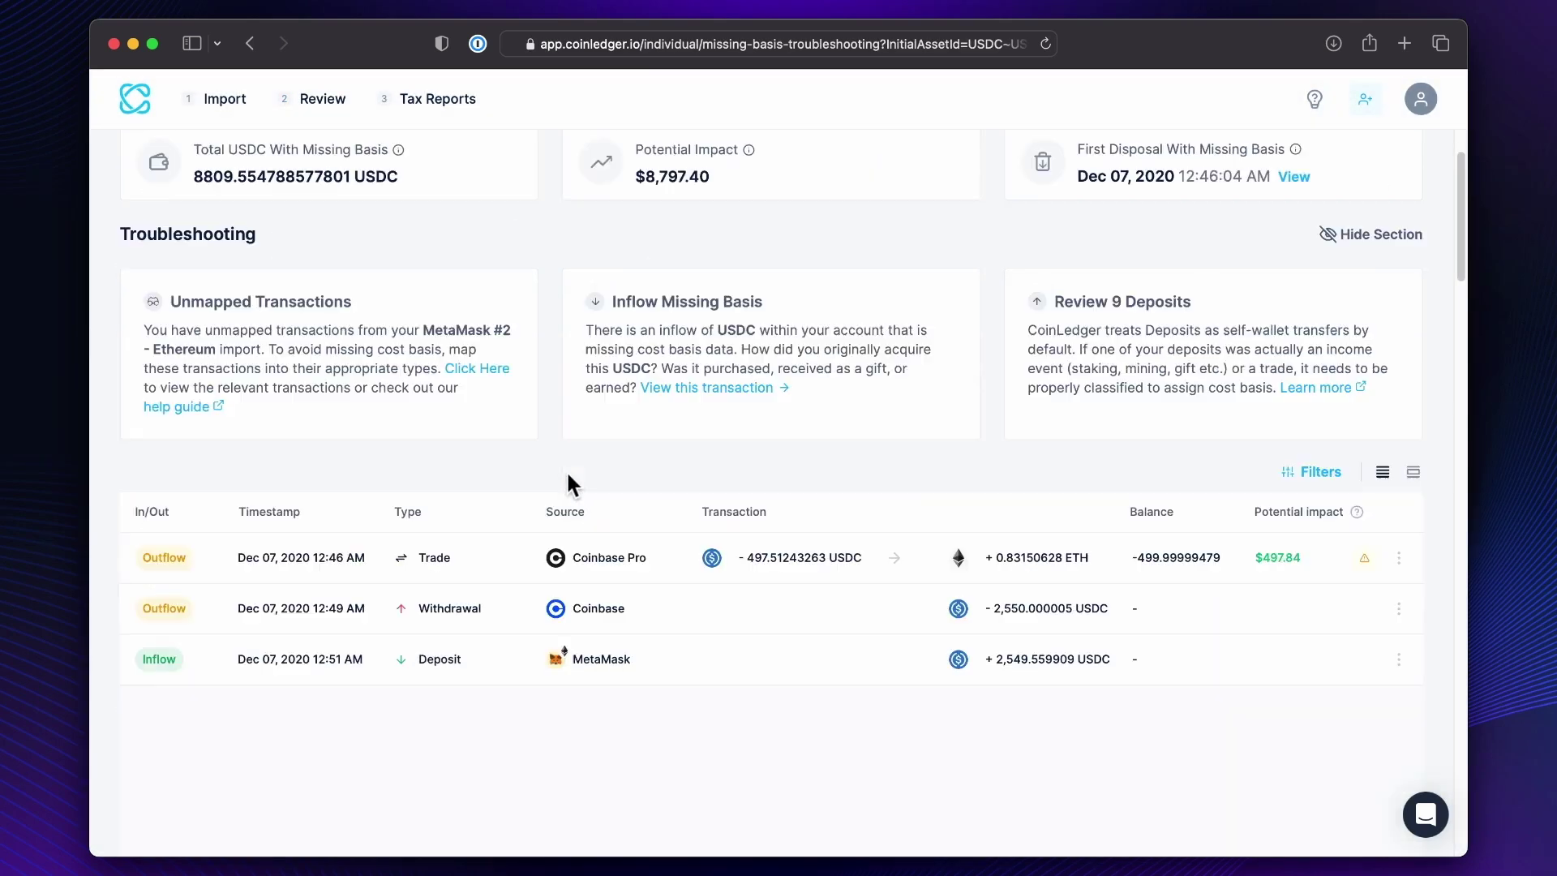
{"action": "scroll", "coordinate": [566, 483], "scroll_direction": "up", "scroll_amount": 6}
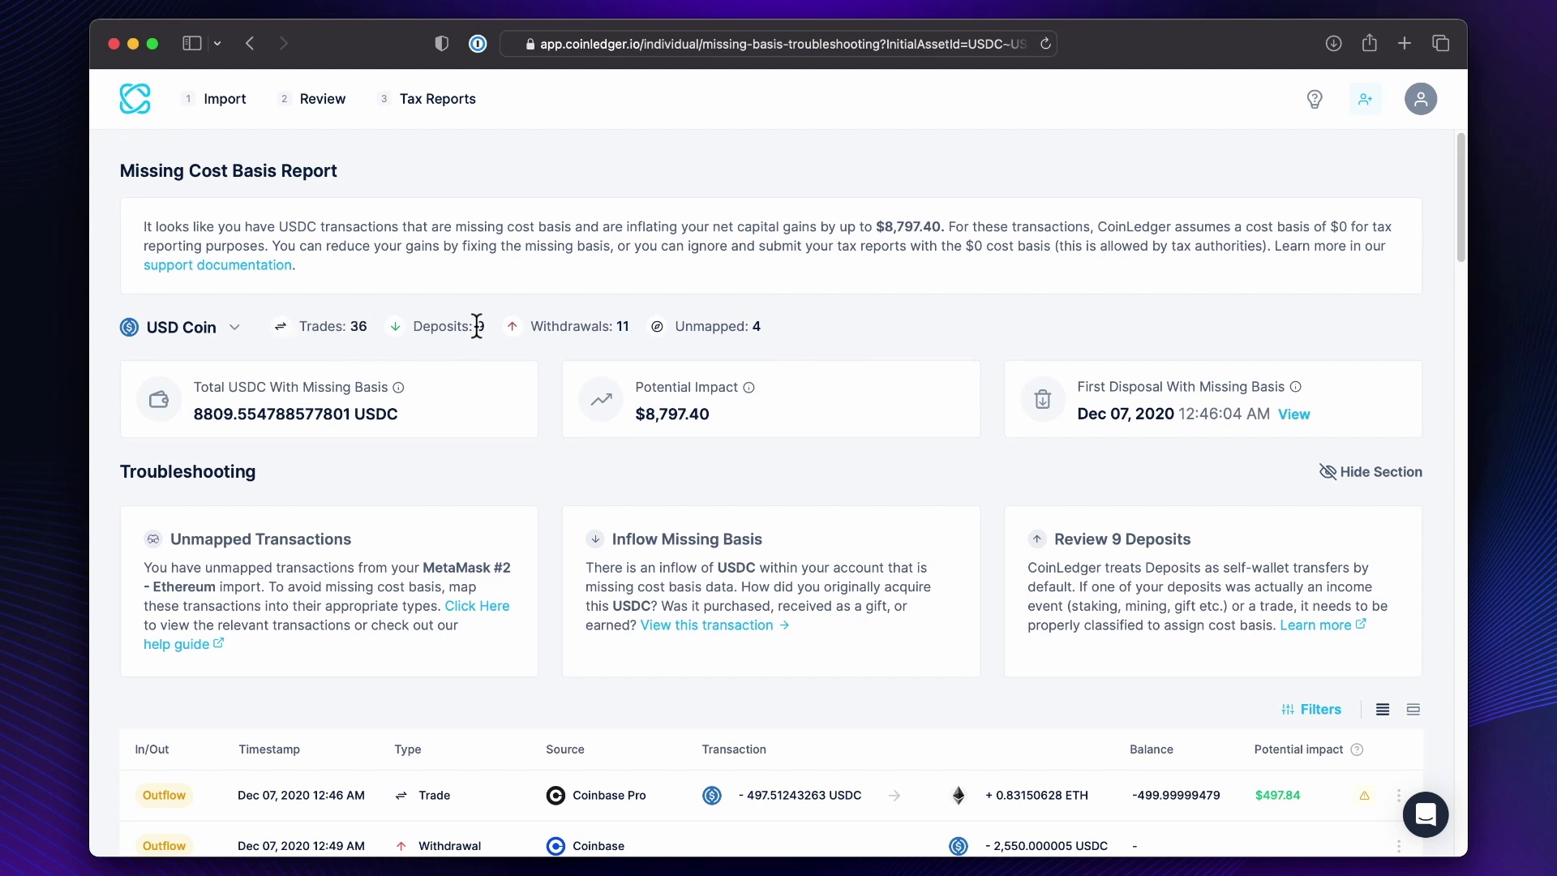
{"action": "scroll", "coordinate": [446, 448], "scroll_direction": "down", "scroll_amount": 1}
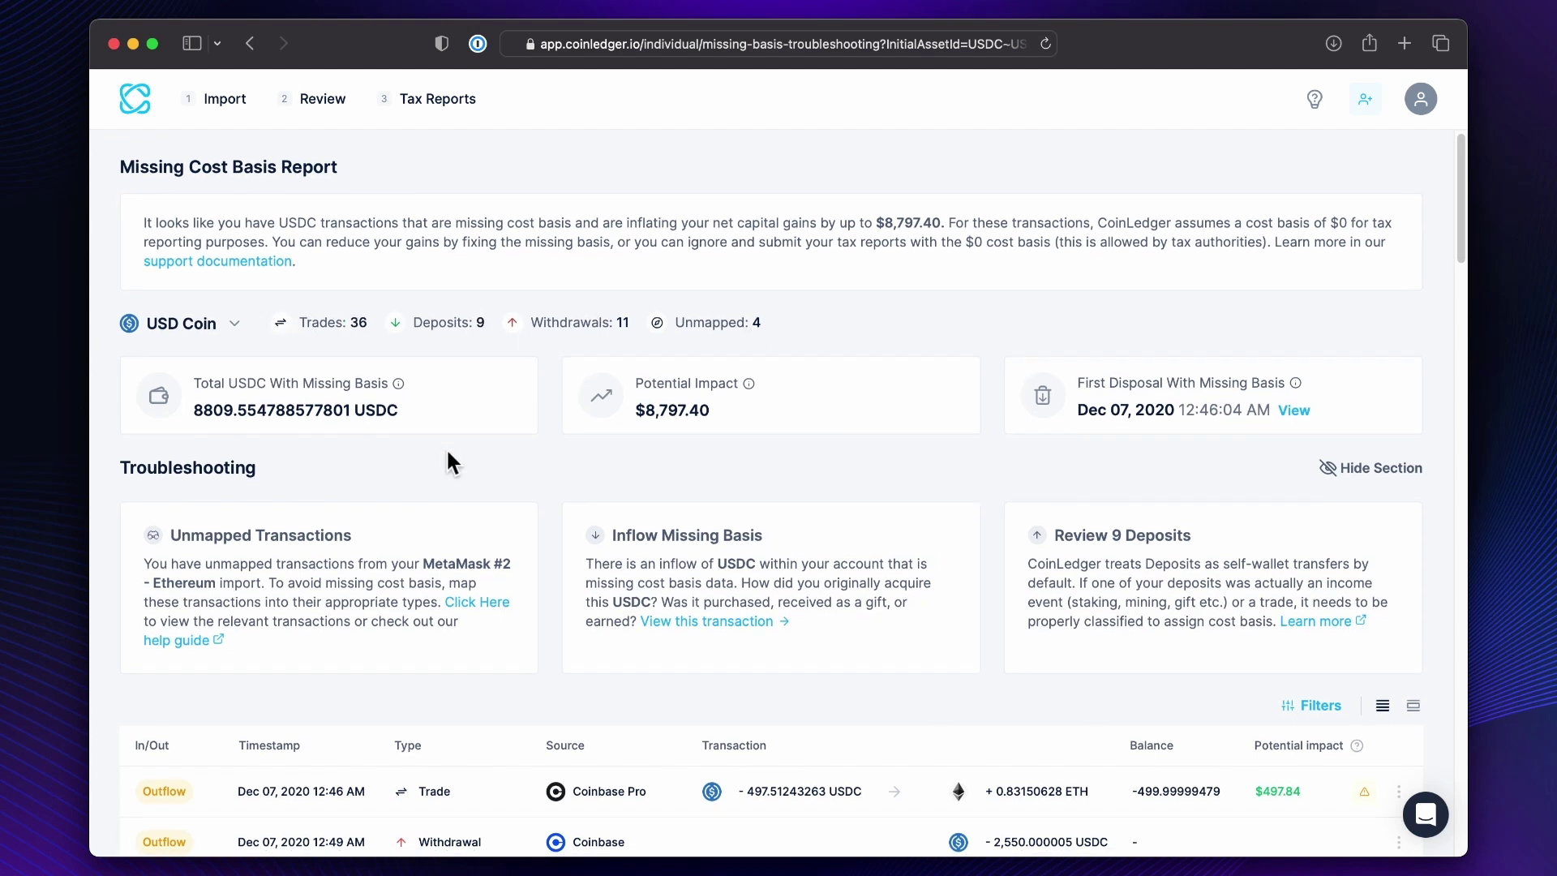
{"action": "mouse_move", "coordinate": [398, 388]}
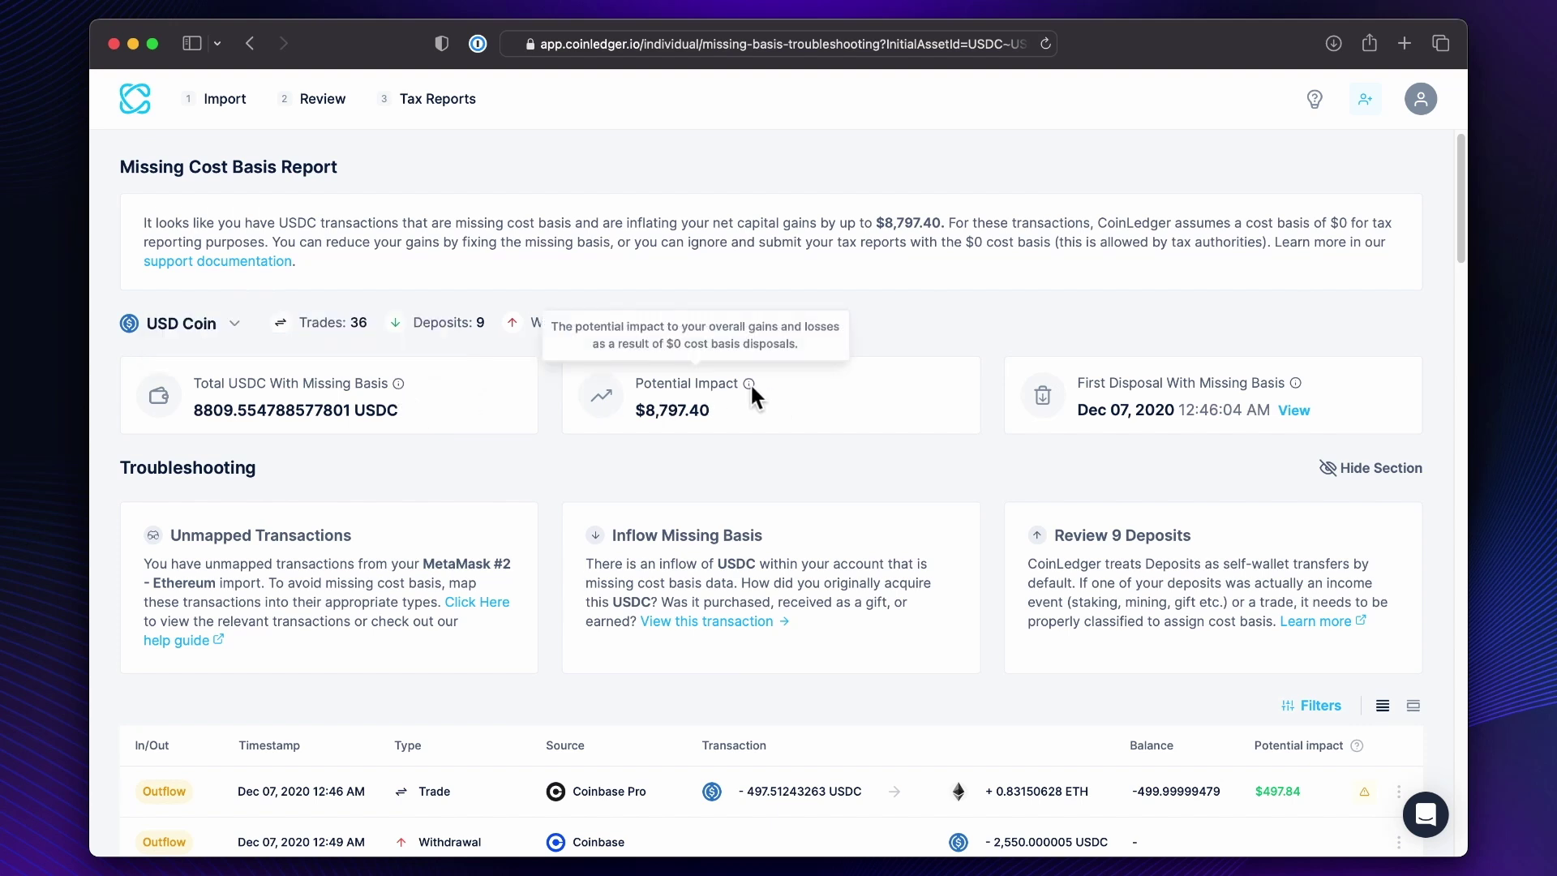
{"action": "mouse_move", "coordinate": [1243, 389]}
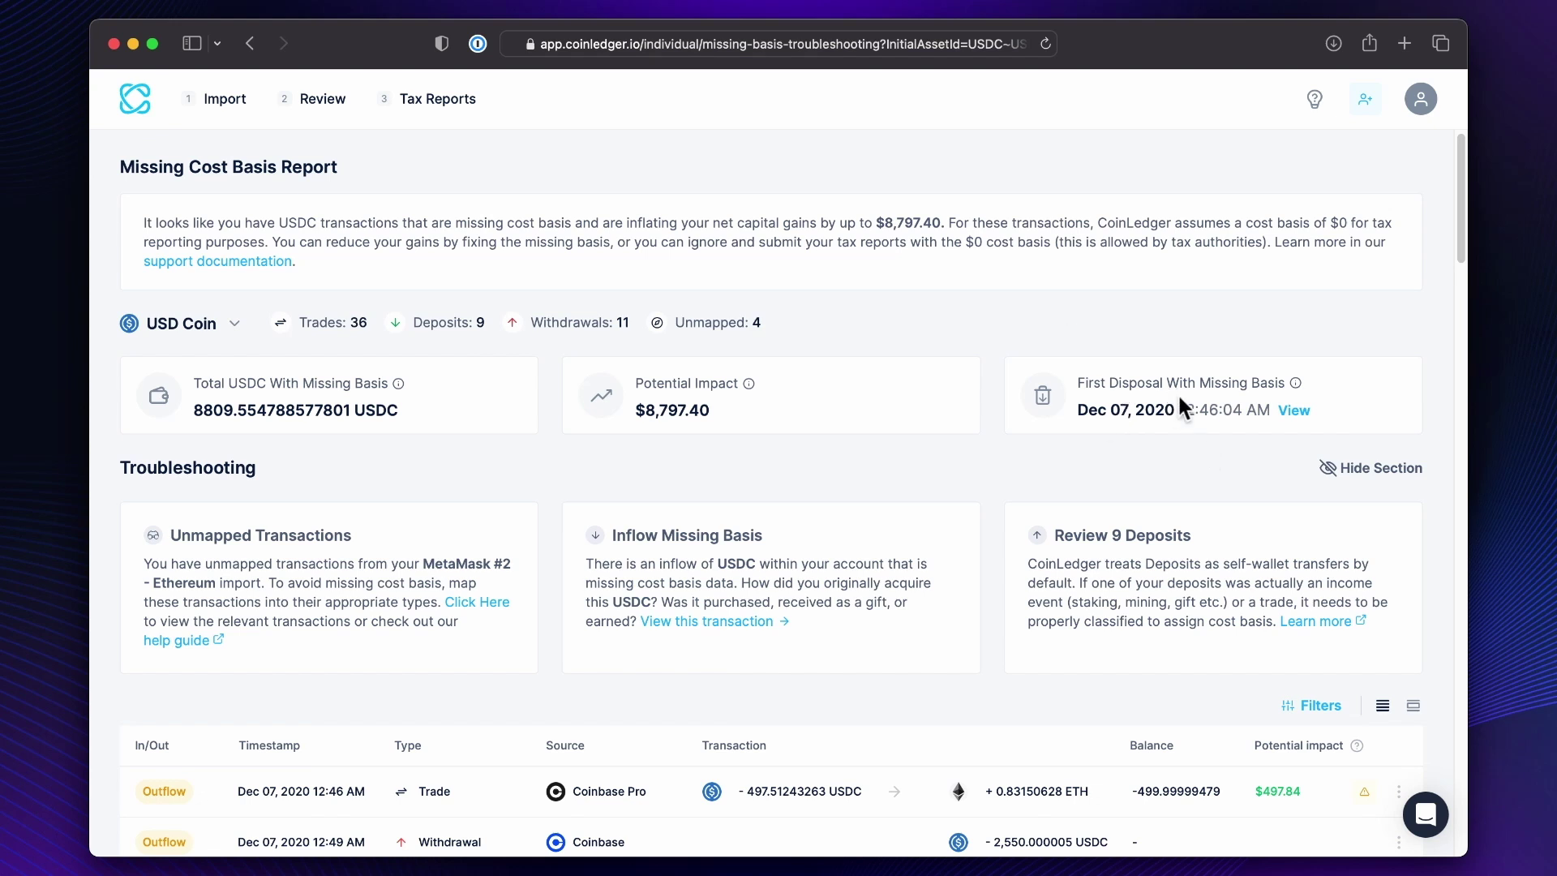
{"action": "scroll", "coordinate": [1102, 496], "scroll_direction": "down", "scroll_amount": 3}
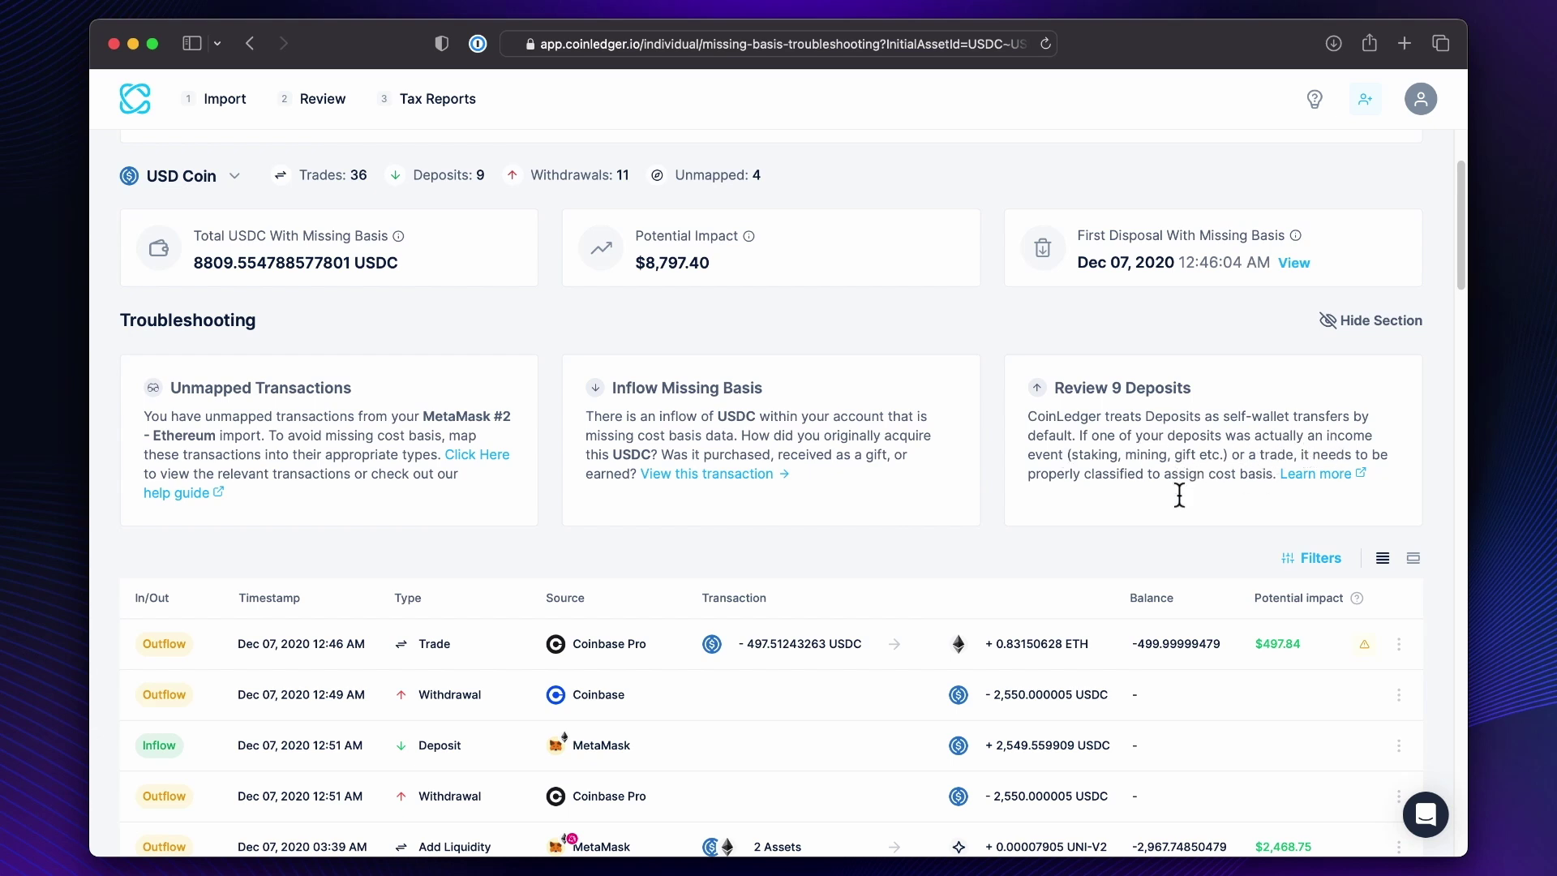
{"action": "scroll", "coordinate": [1179, 494], "scroll_direction": "down", "scroll_amount": 5}
{"action": "scroll", "coordinate": [663, 351], "scroll_direction": "up", "scroll_amount": 7}
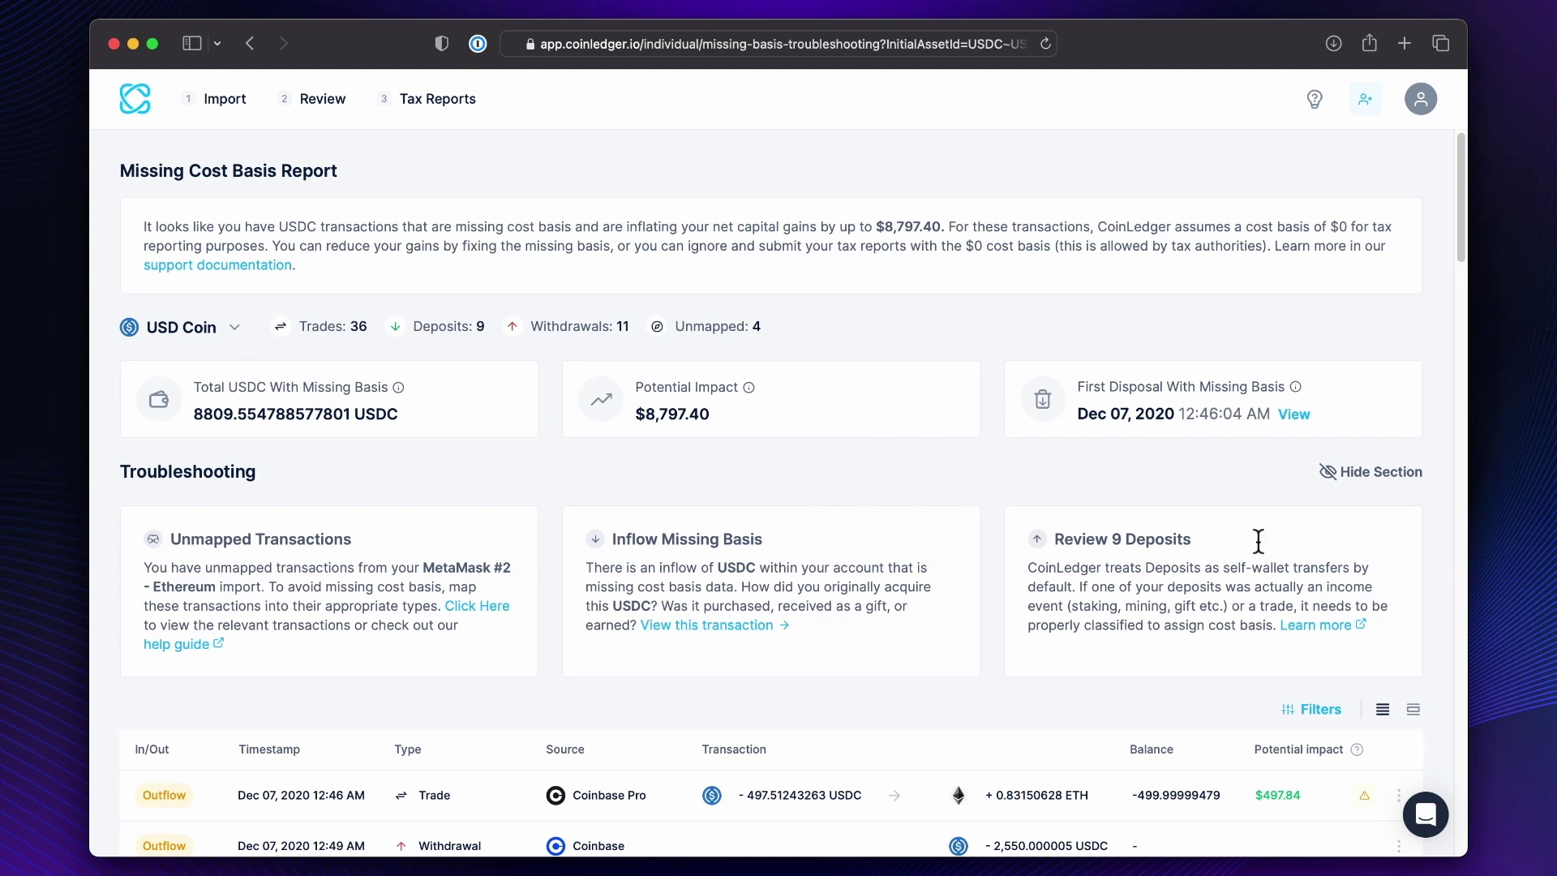
Open the missing cost basis details of the Dec 07, 2020 Coinbase Pro trade within the report's transaction list
{"action": "scroll", "coordinate": [684, 592], "scroll_direction": "down", "scroll_amount": 5}
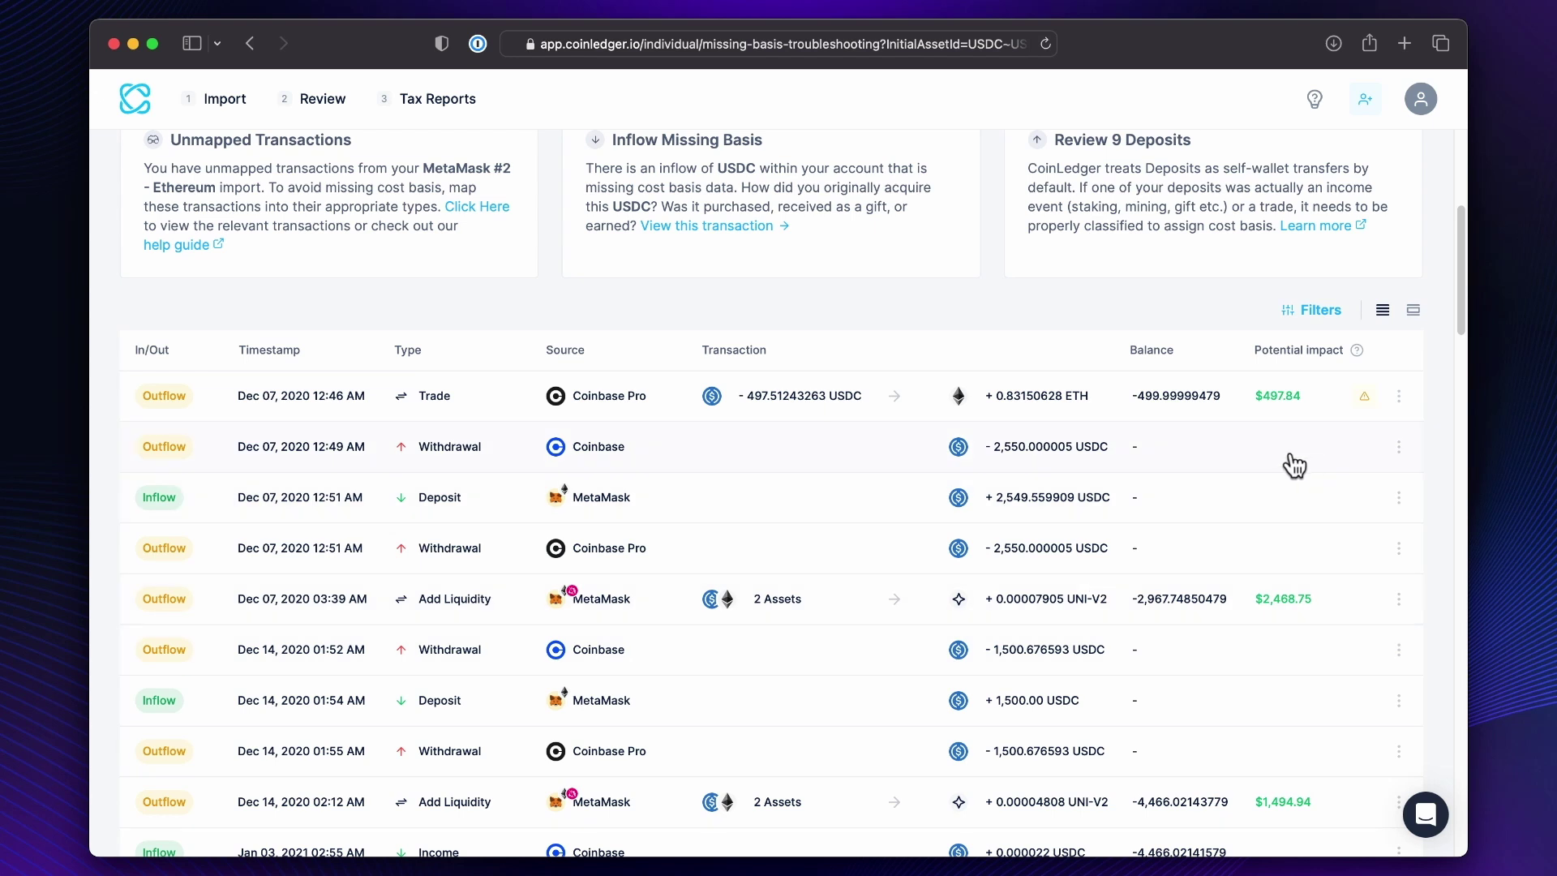
{"action": "left_click", "coordinate": [1364, 398]}
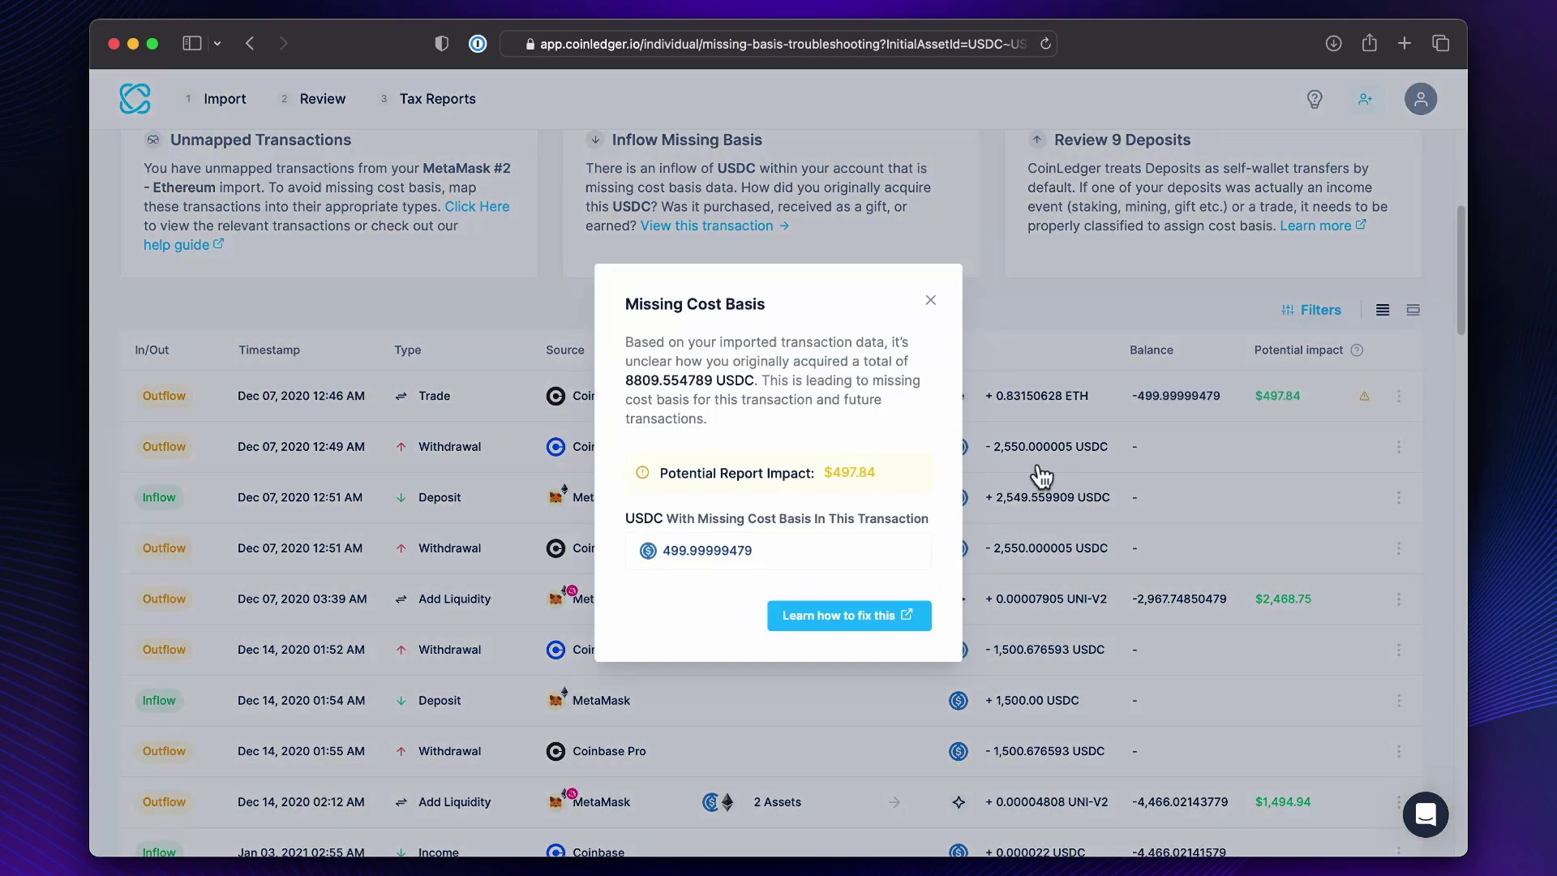
Close the missing cost basis details and check the available transaction types for the Dec 07, 2020 Coinbase Pro trade without saving
{"action": "left_click", "coordinate": [1003, 309]}
{"action": "left_click", "coordinate": [1398, 396]}
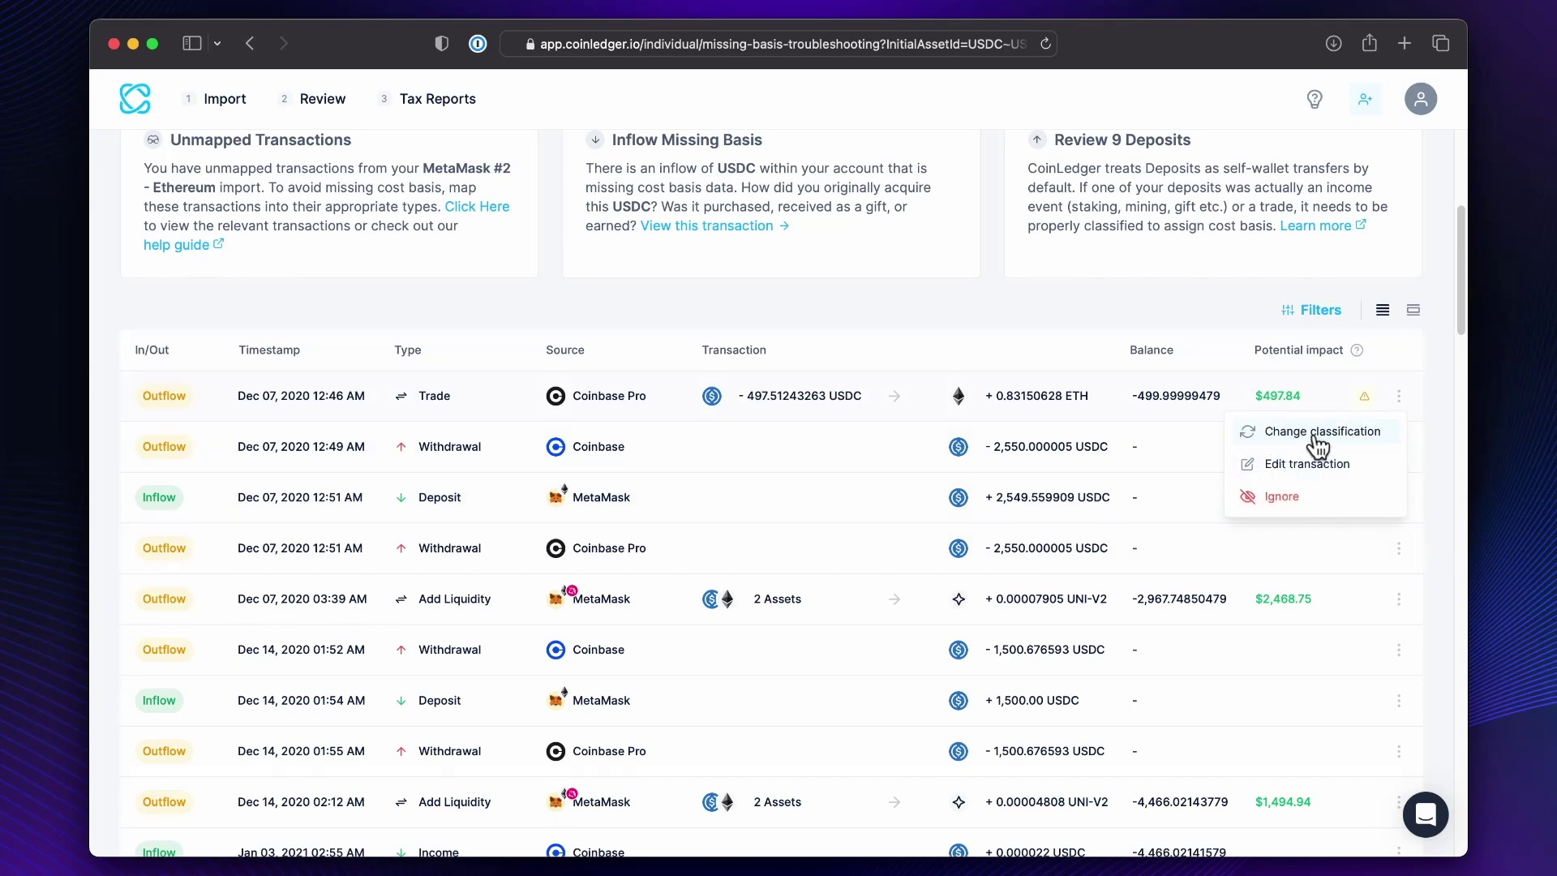
{"action": "left_click", "coordinate": [1320, 435]}
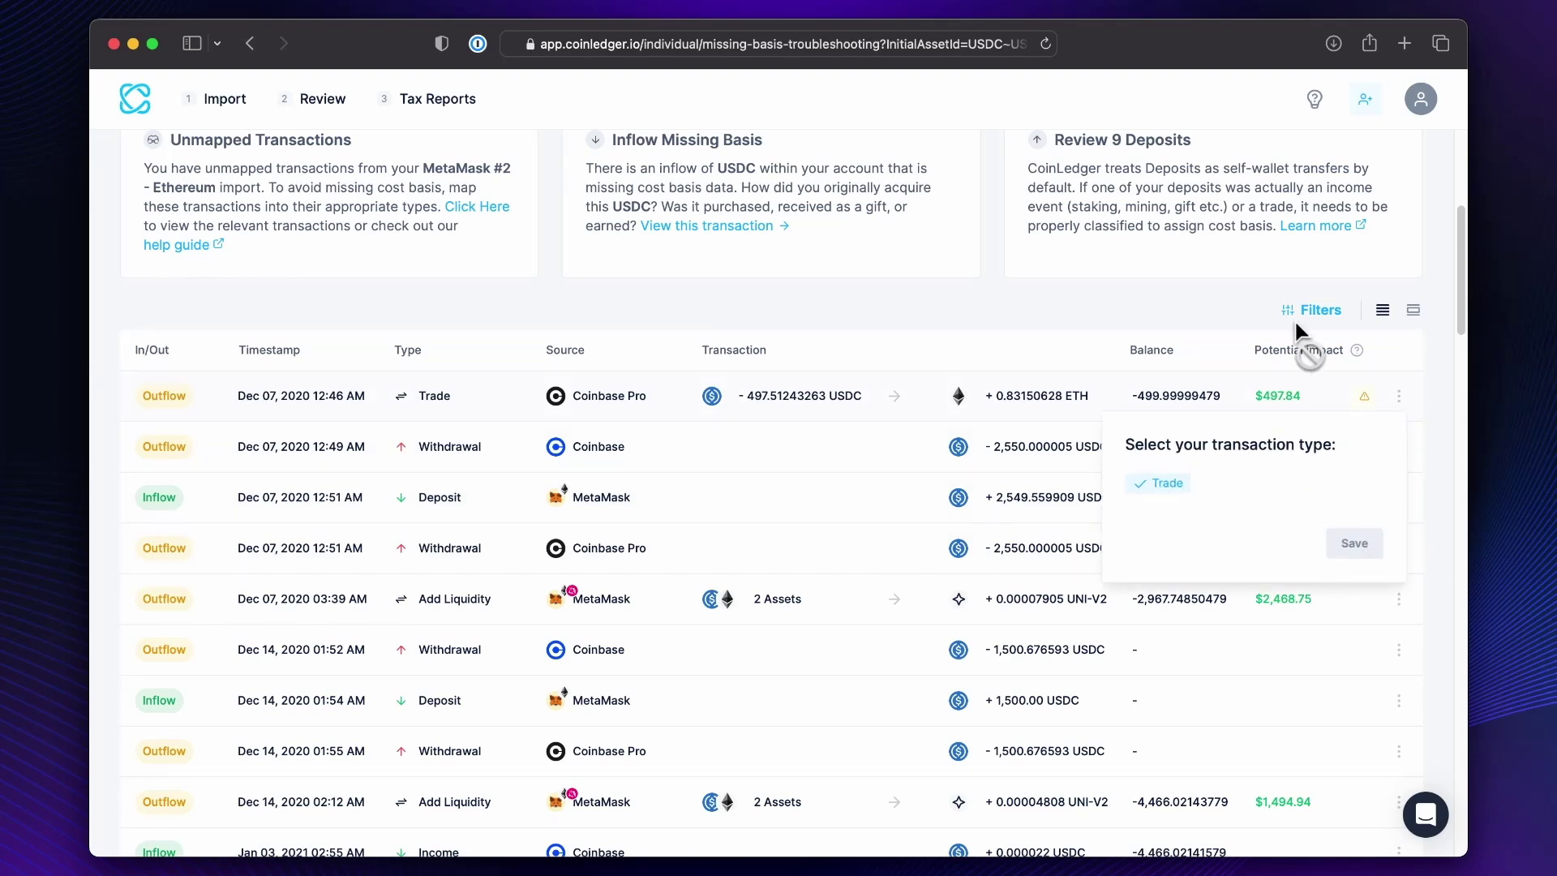
{"action": "left_click", "coordinate": [1174, 296]}
Examine the Dec 07, 2020 Coinbase Pro trade's expanded sent, received and fee entries alongside the surrounding USDC transactions, and collapse it
{"action": "left_click", "coordinate": [1411, 402]}
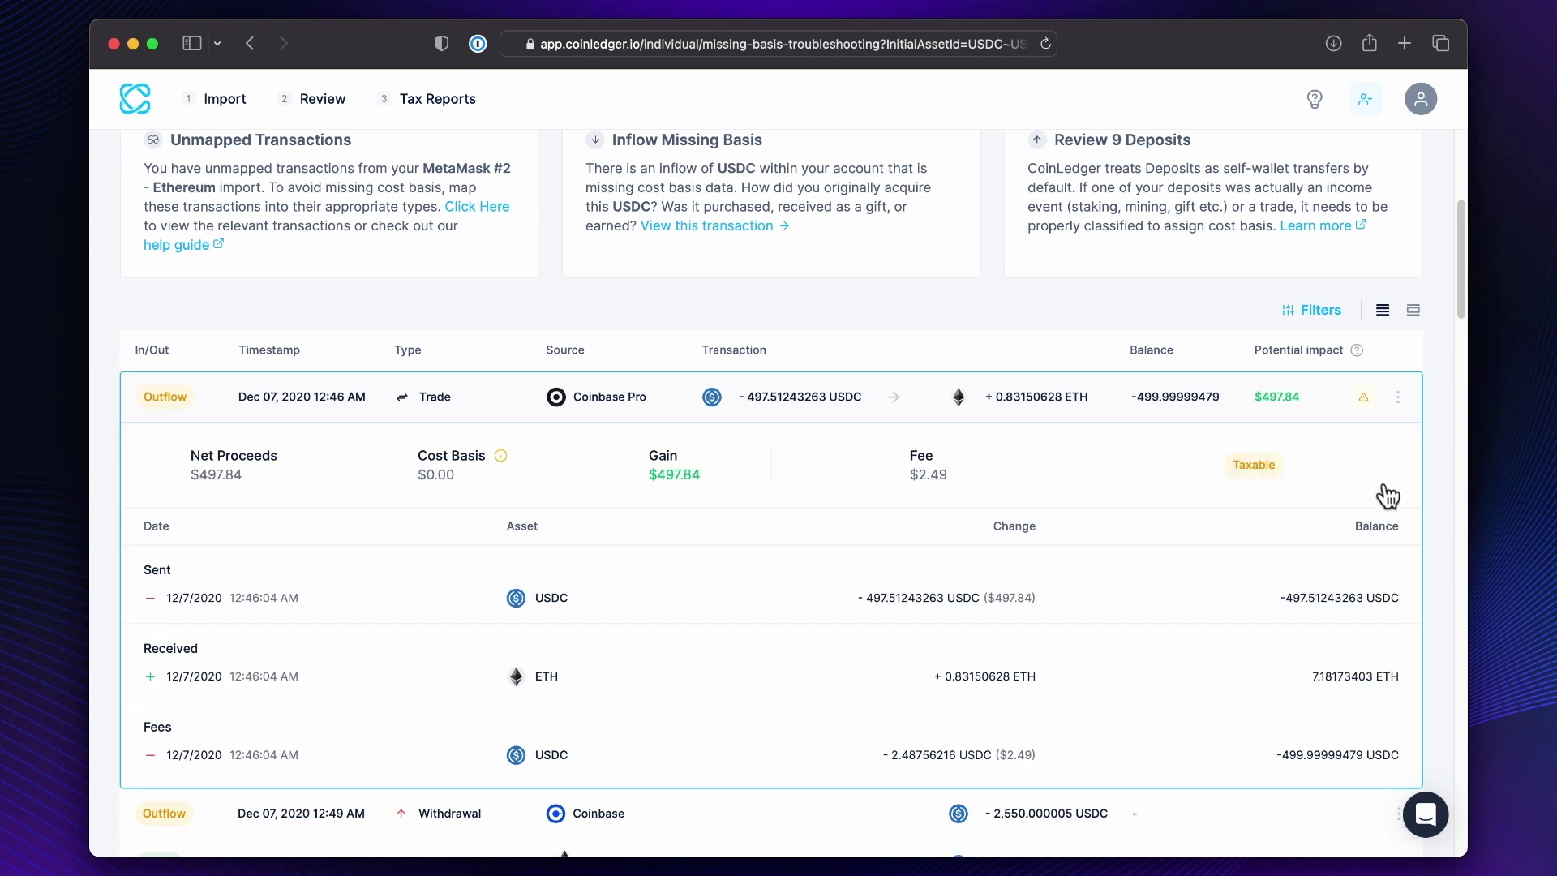
{"action": "left_click", "coordinate": [1398, 396]}
{"action": "left_click", "coordinate": [909, 354]}
{"action": "scroll", "coordinate": [920, 357], "scroll_direction": "up", "scroll_amount": 5}
{"action": "scroll", "coordinate": [956, 479], "scroll_direction": "down", "scroll_amount": 10}
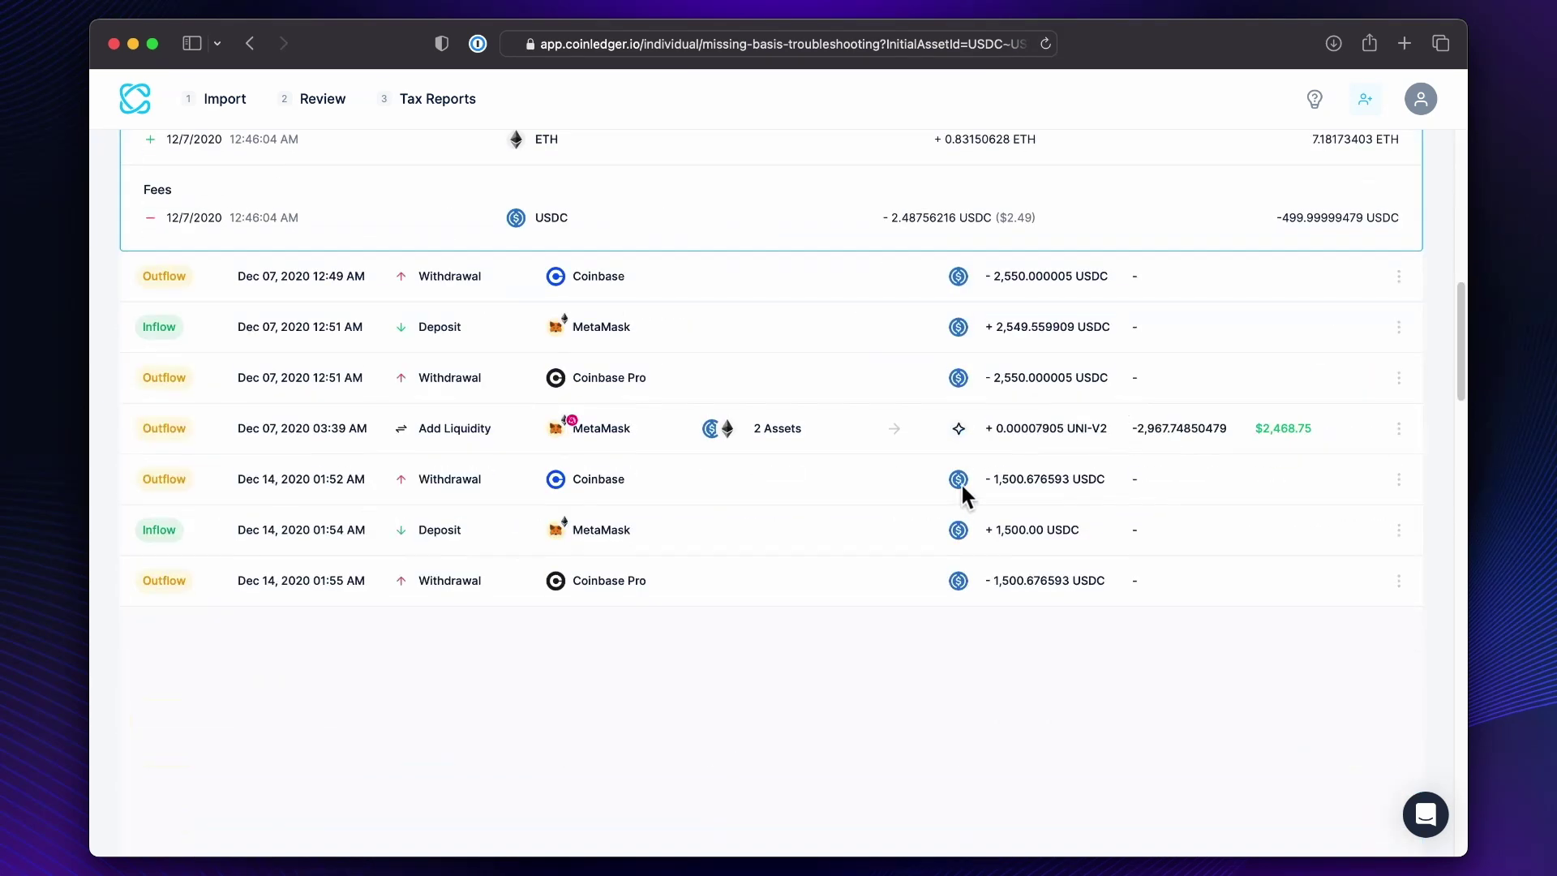
{"action": "scroll", "coordinate": [961, 483], "scroll_direction": "down", "scroll_amount": 5}
{"action": "scroll", "coordinate": [961, 483], "scroll_direction": "up", "scroll_amount": 9}
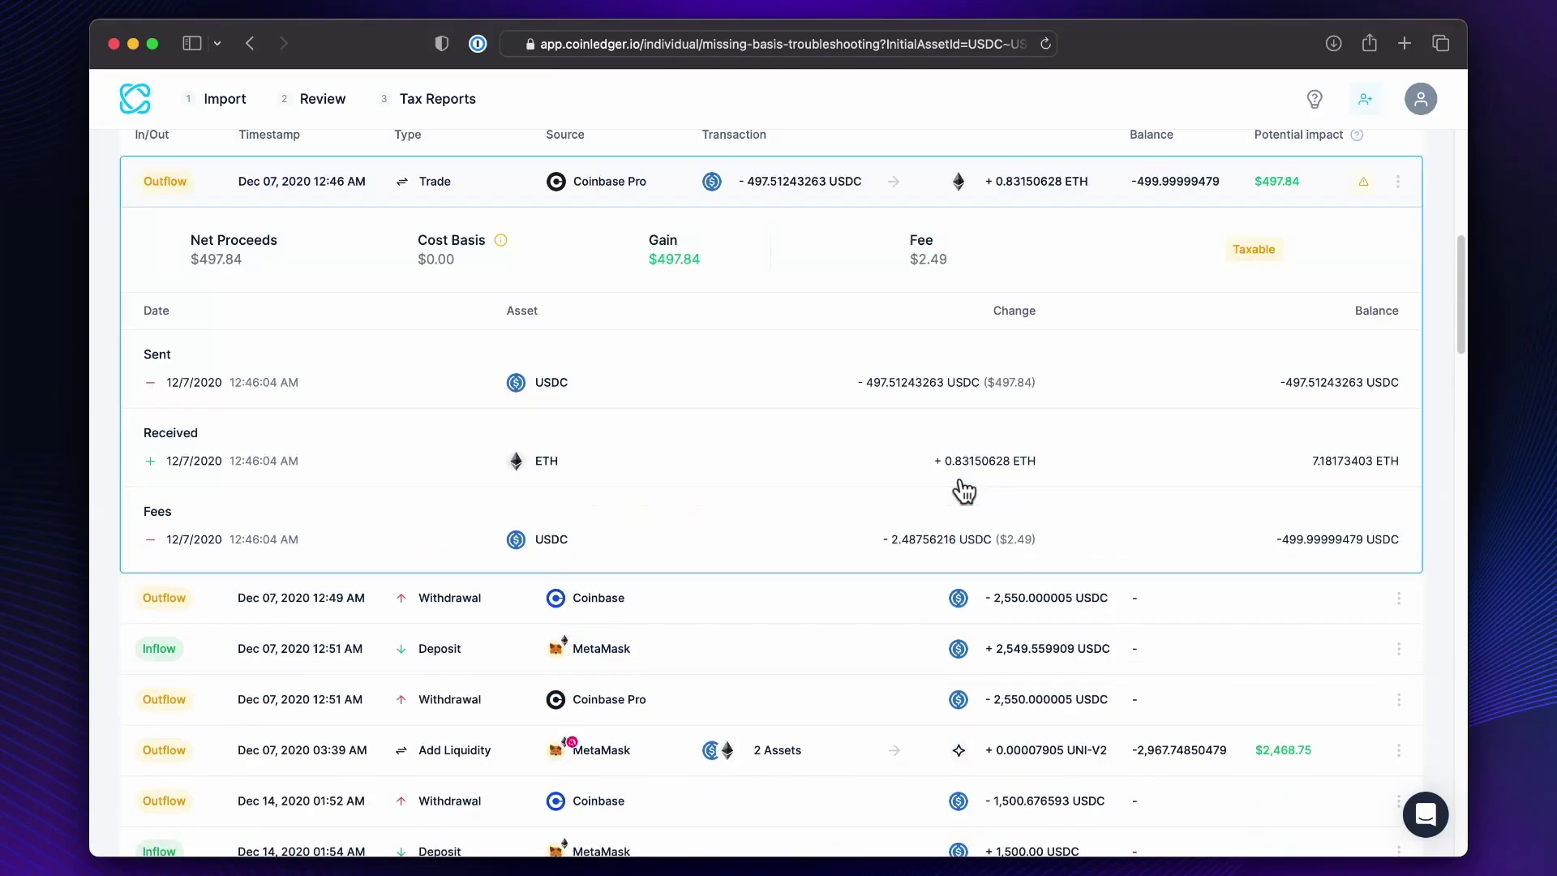
{"action": "scroll", "coordinate": [963, 490], "scroll_direction": "up", "scroll_amount": 5}
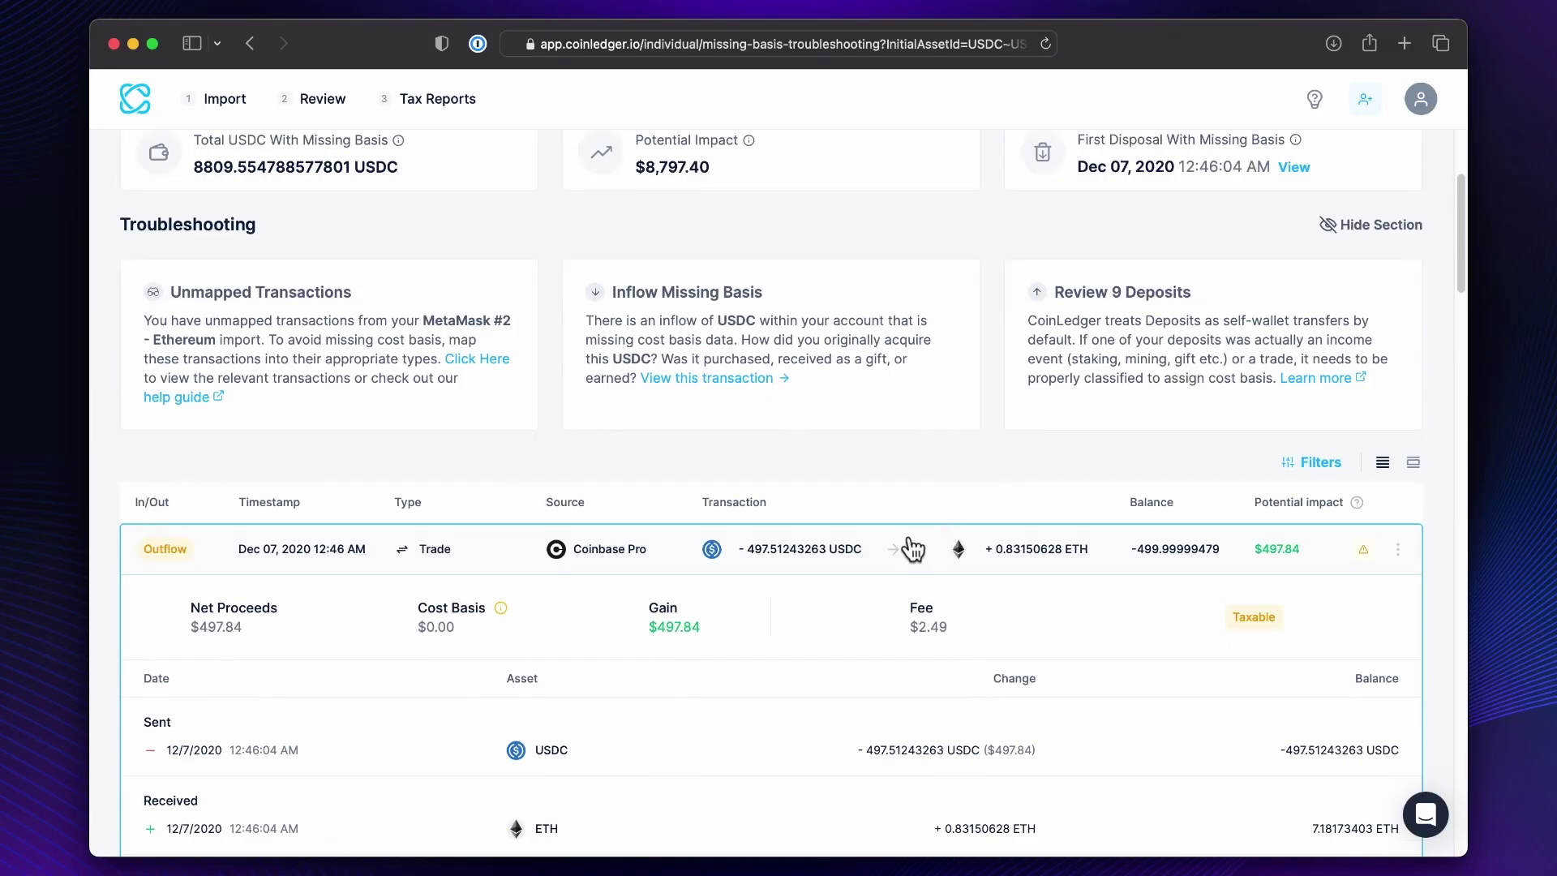
{"action": "left_click", "coordinate": [912, 549]}
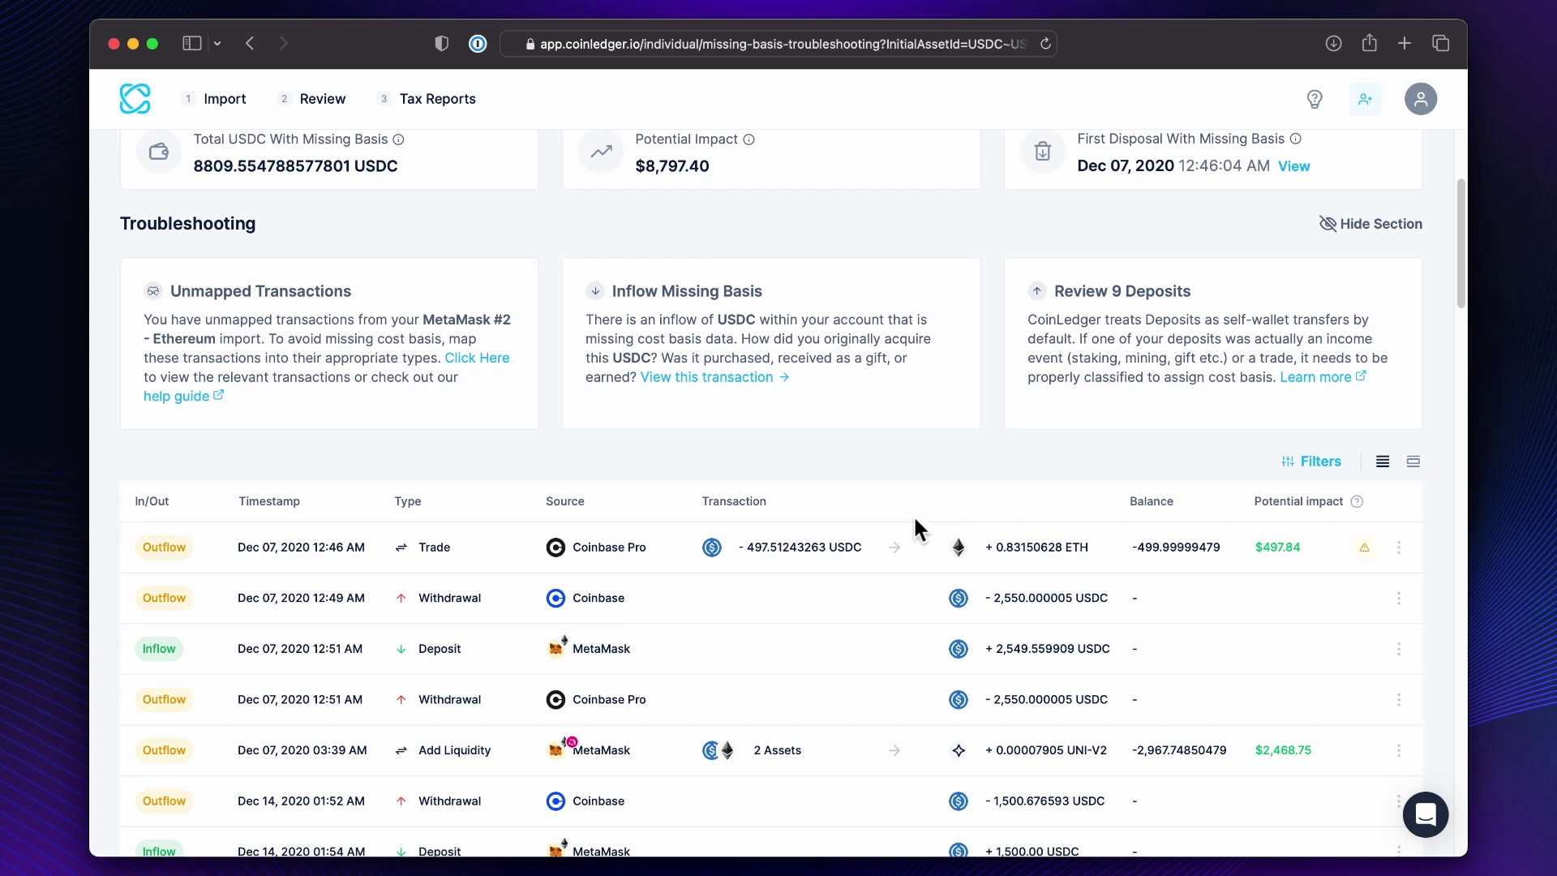
Leave the missing cost basis report and review the 2022 tax report's capital gains and taxable income summary
{"action": "scroll", "coordinate": [912, 514], "scroll_direction": "up", "scroll_amount": 3}
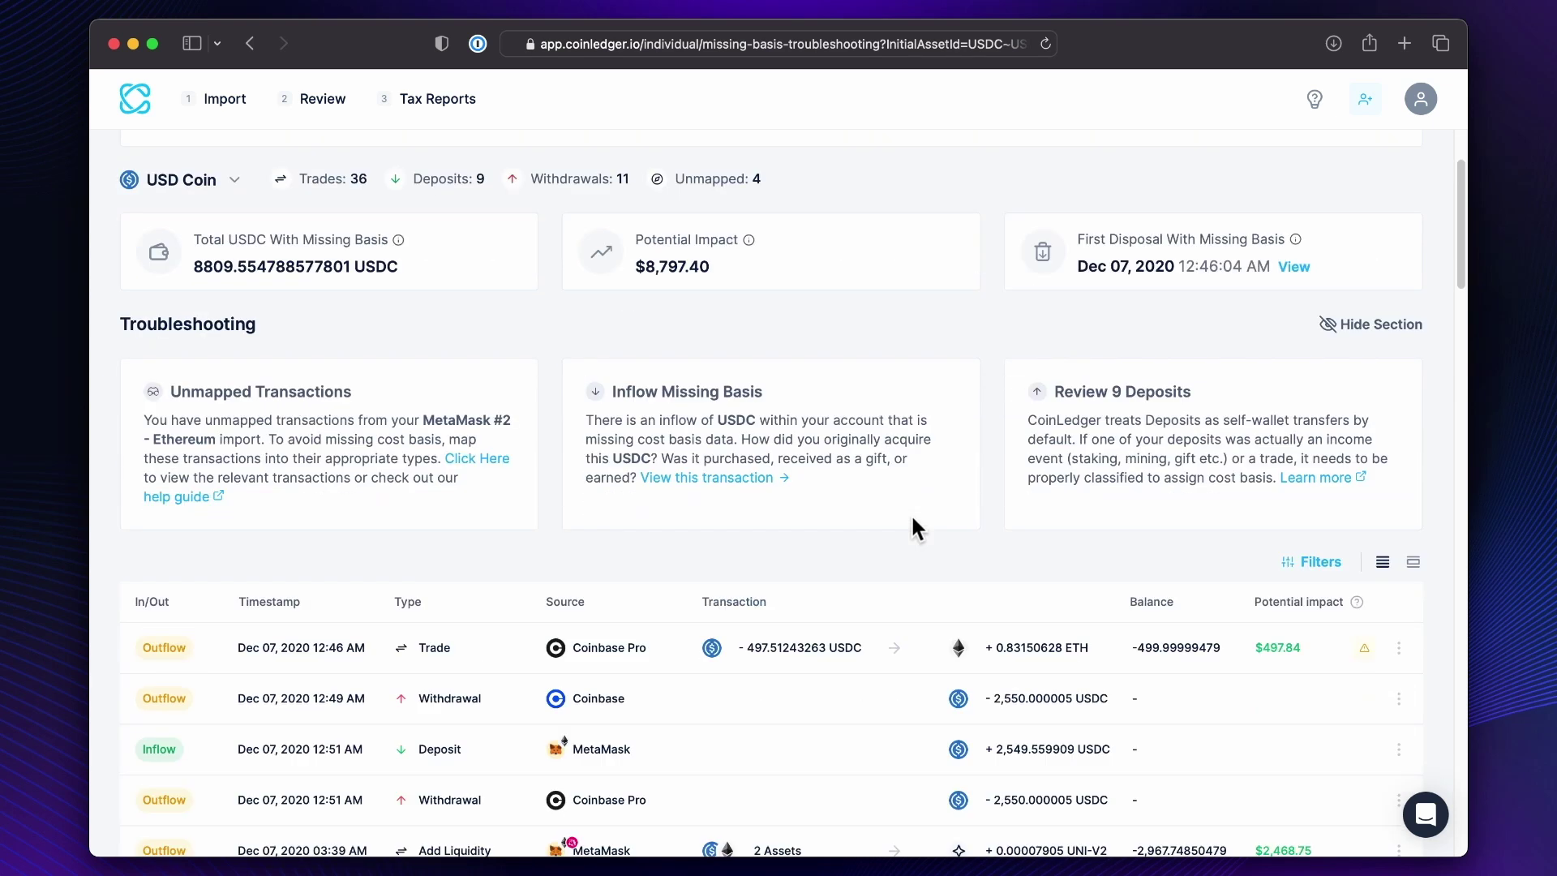
{"action": "scroll", "coordinate": [911, 514], "scroll_direction": "down", "scroll_amount": 1}
{"action": "scroll", "coordinate": [912, 513], "scroll_direction": "up", "scroll_amount": 2}
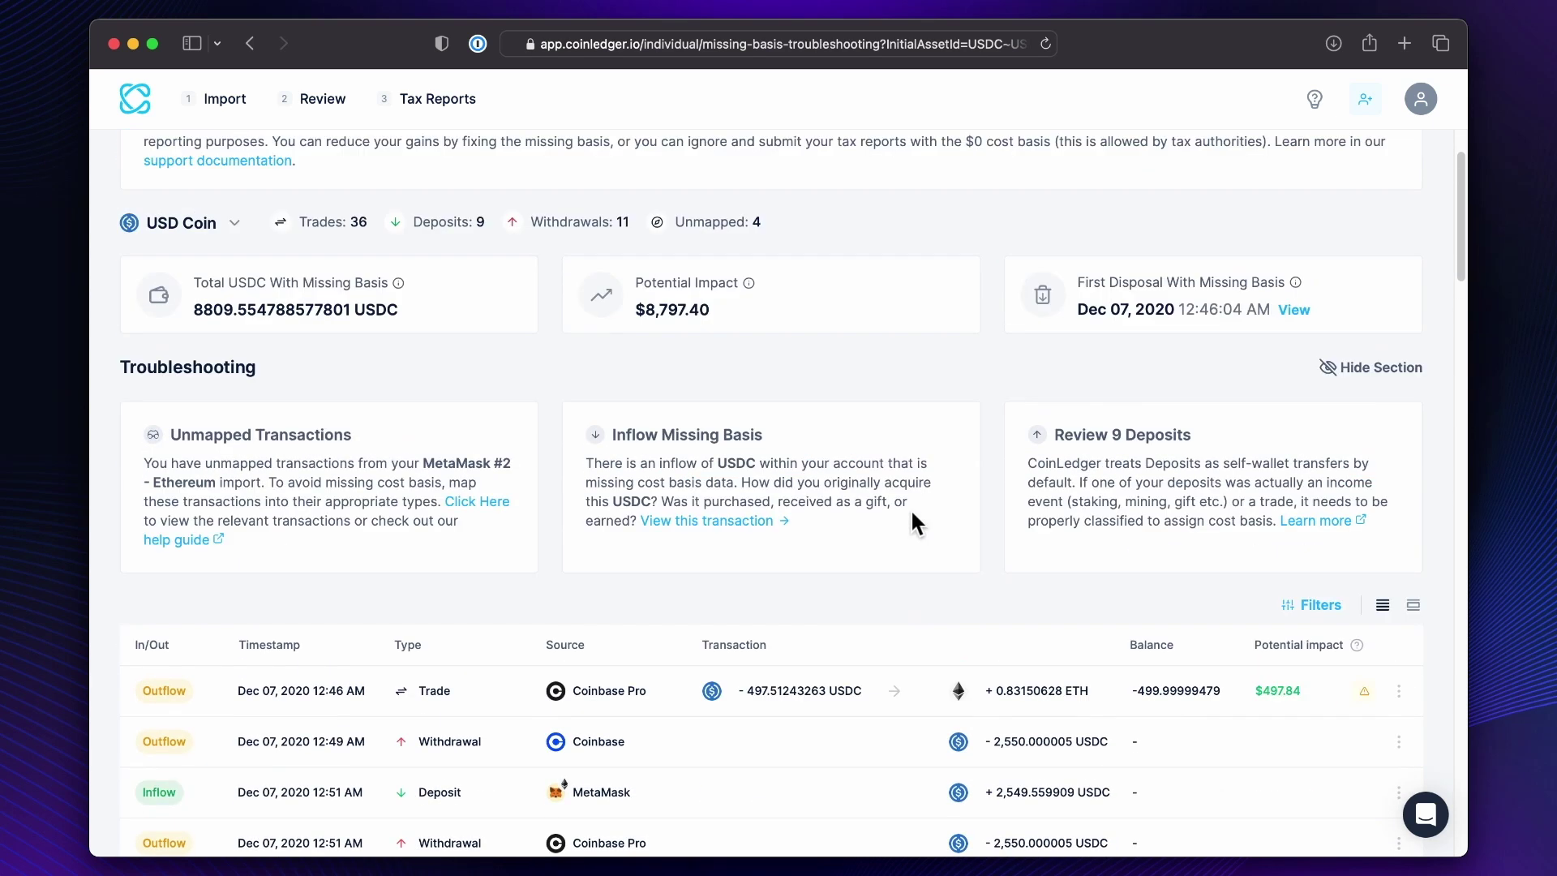
{"action": "scroll", "coordinate": [911, 515], "scroll_direction": "up", "scroll_amount": 2}
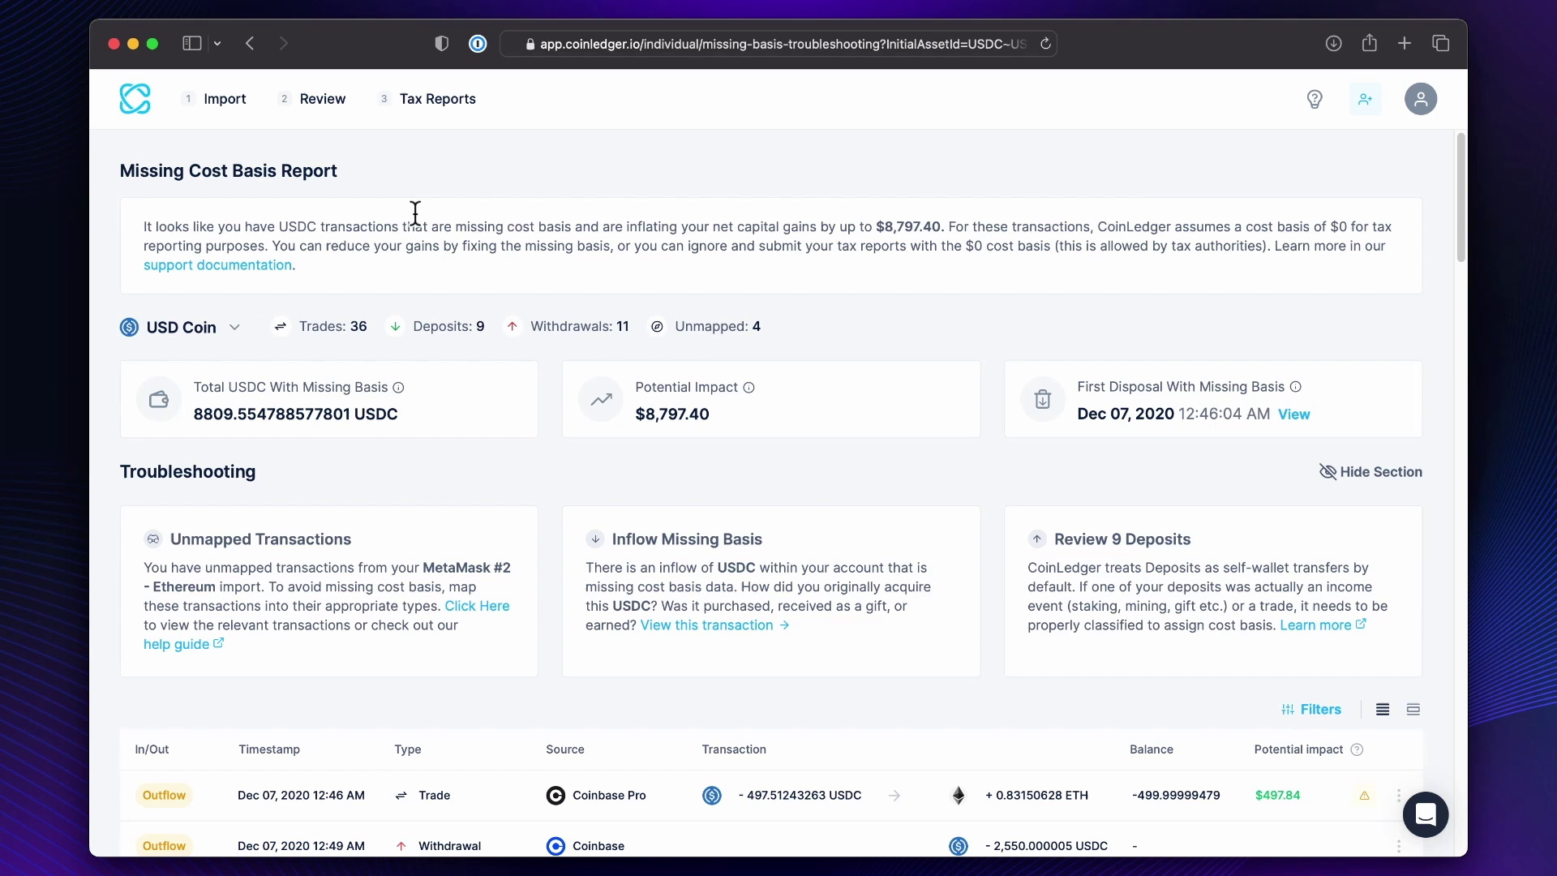
{"action": "left_click", "coordinate": [428, 100]}
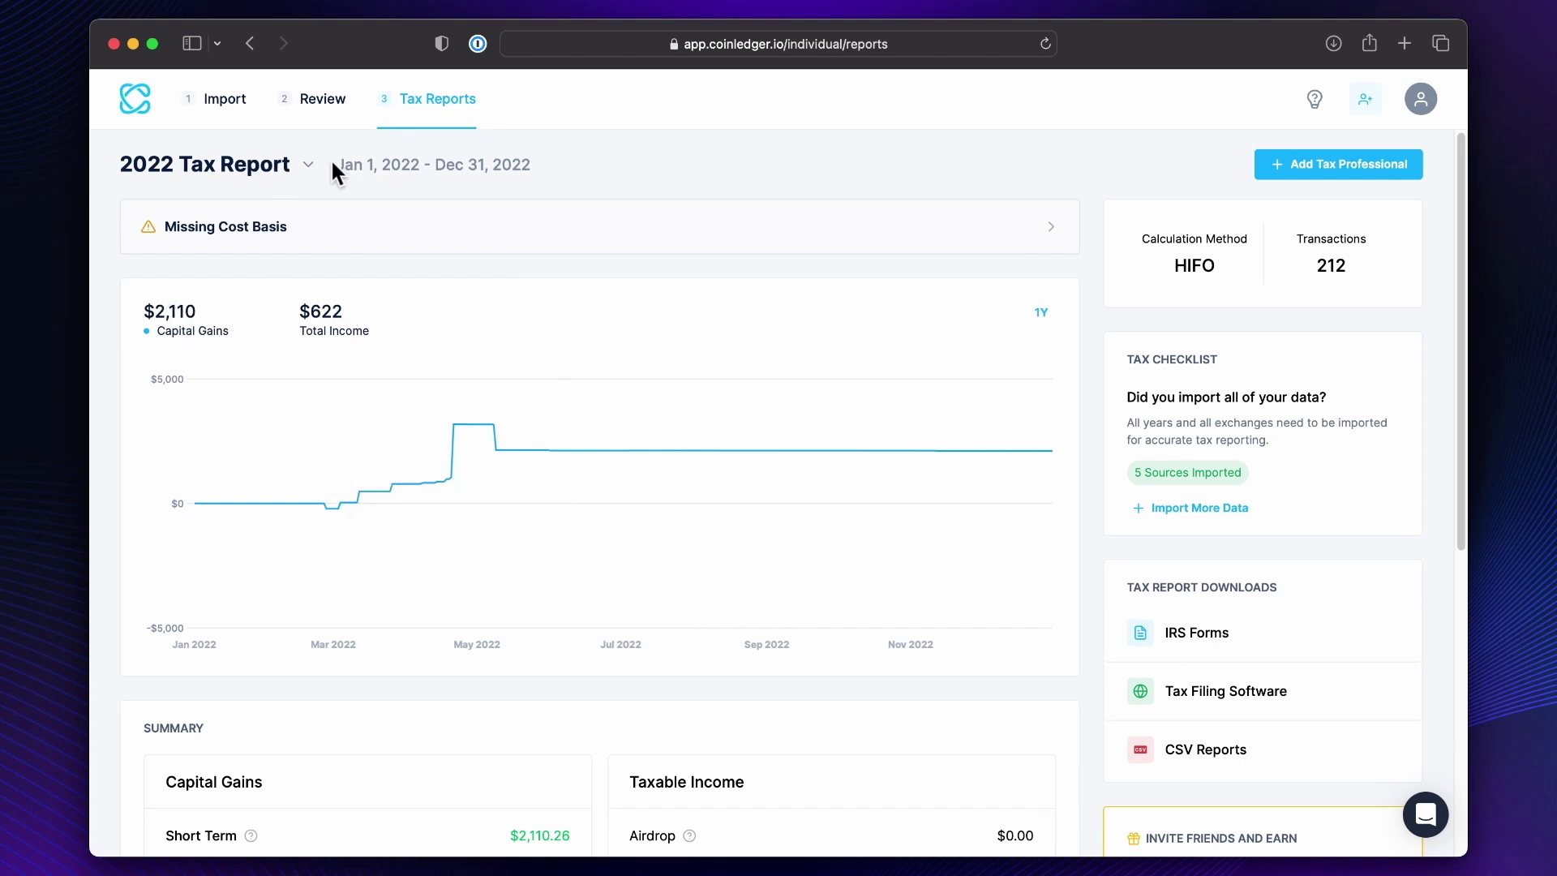
{"action": "scroll", "coordinate": [622, 587], "scroll_direction": "down", "scroll_amount": 5}
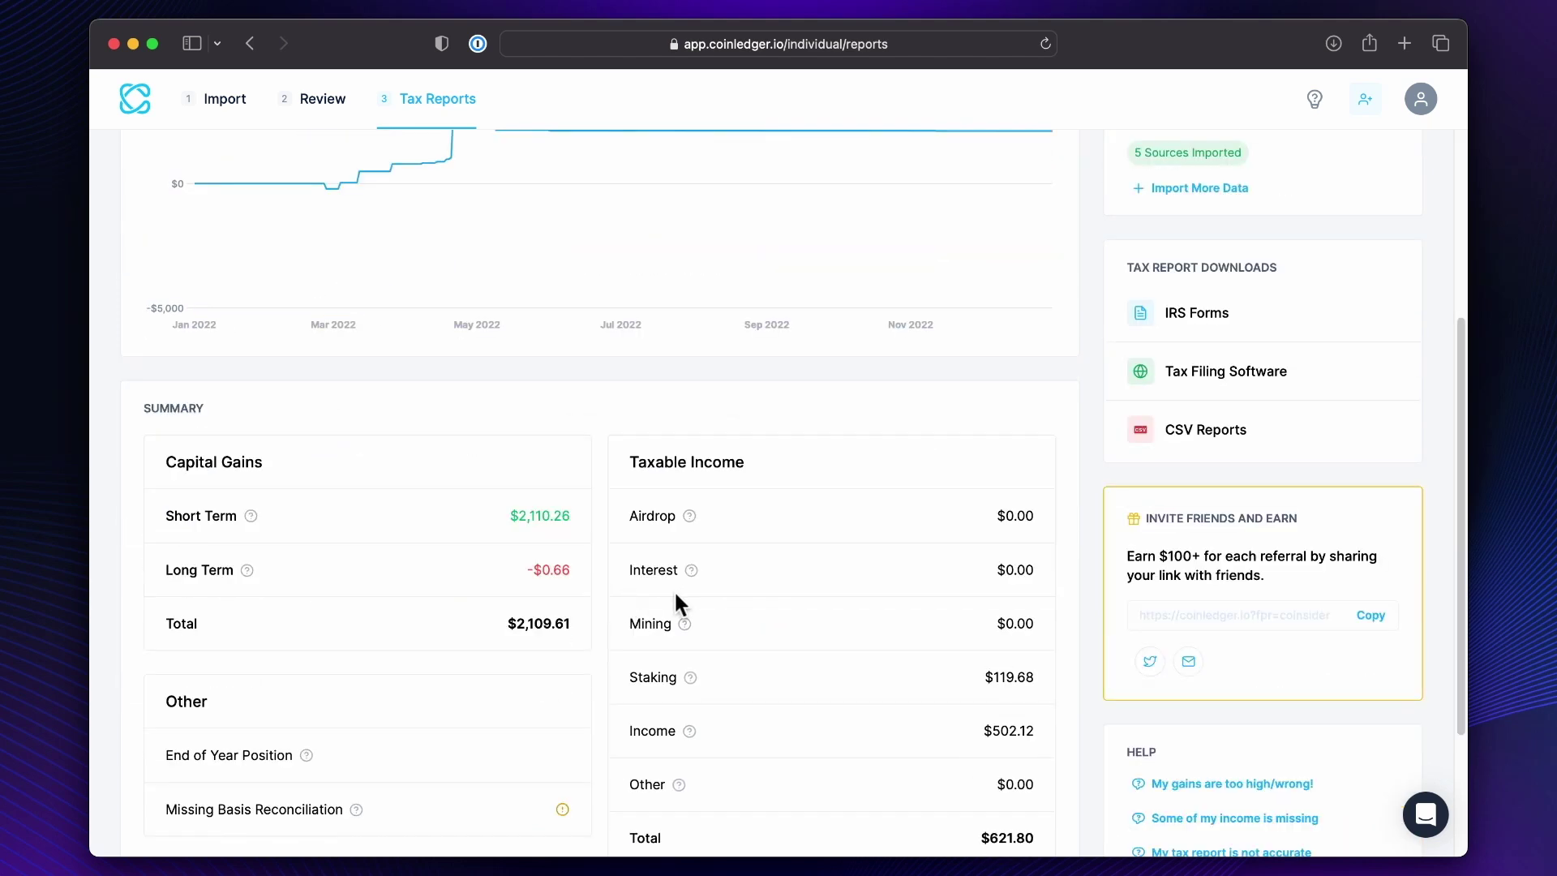
{"action": "scroll", "coordinate": [674, 600], "scroll_direction": "down", "scroll_amount": 3}
Examine the End of Year Position list for all assets, including acquisition dates and remaining cost basis, and return to the report summary
{"action": "left_click", "coordinate": [538, 558]}
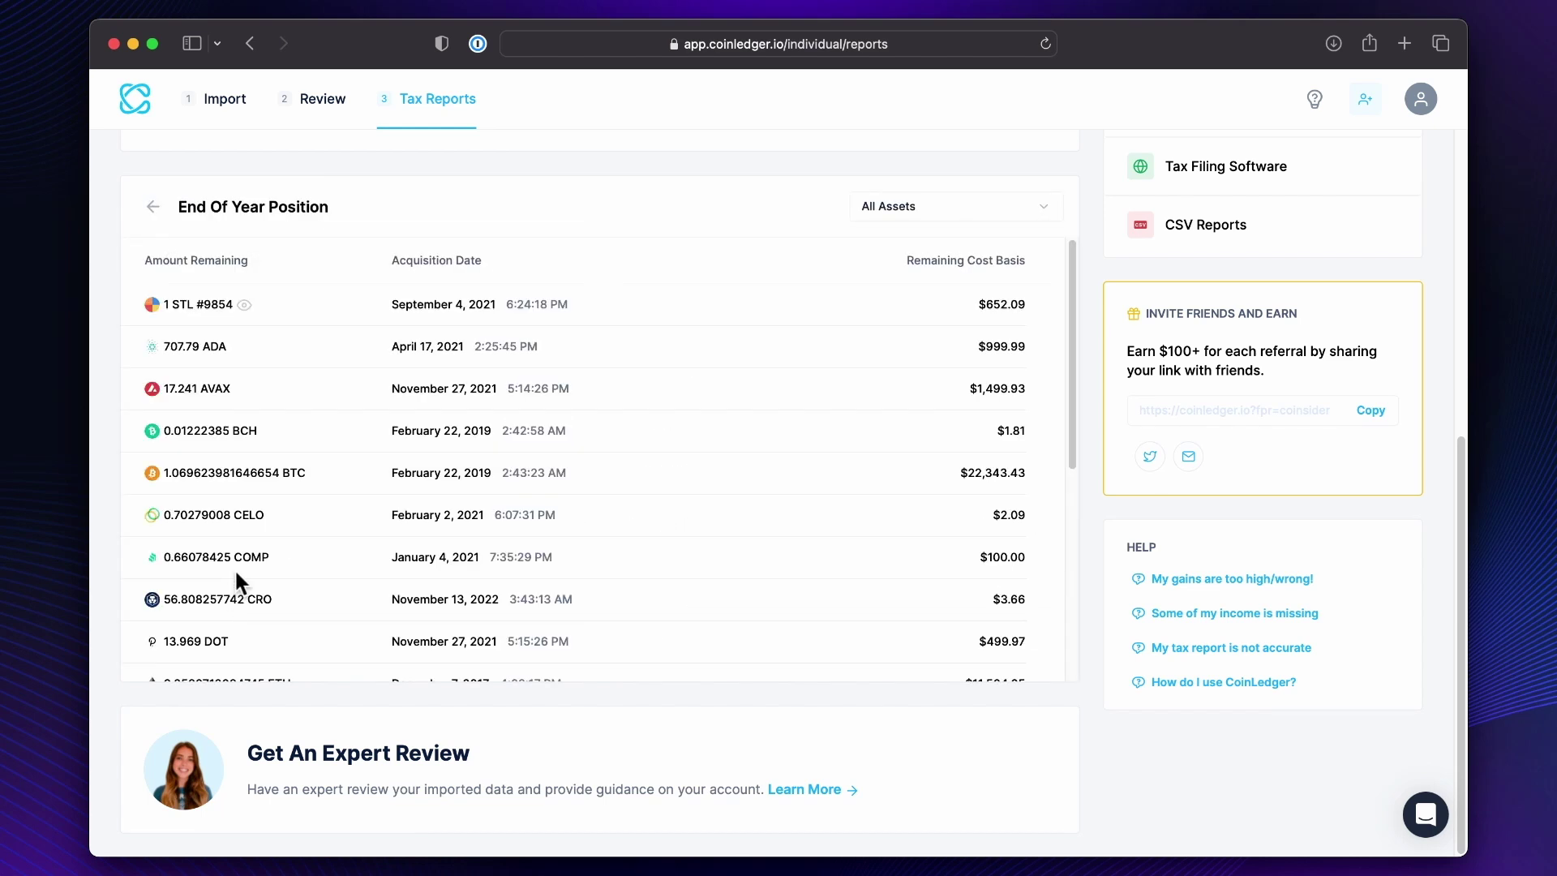
{"action": "scroll", "coordinate": [342, 399], "scroll_direction": "up", "scroll_amount": 1}
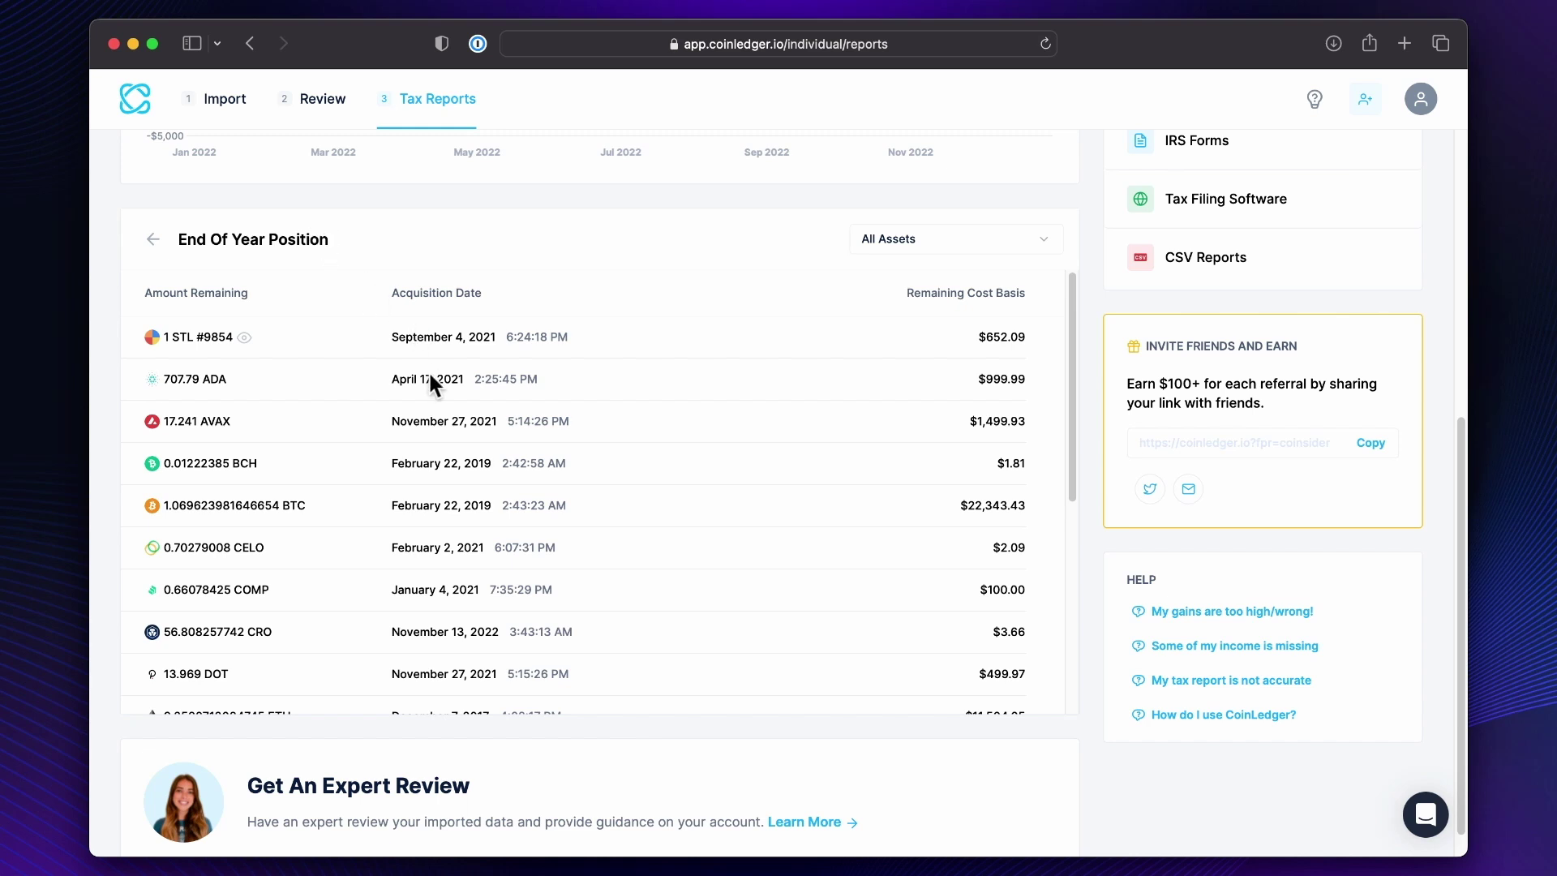
{"action": "scroll", "coordinate": [430, 369], "scroll_direction": "down", "scroll_amount": 2}
{"action": "scroll", "coordinate": [341, 369], "scroll_direction": "up", "scroll_amount": 5}
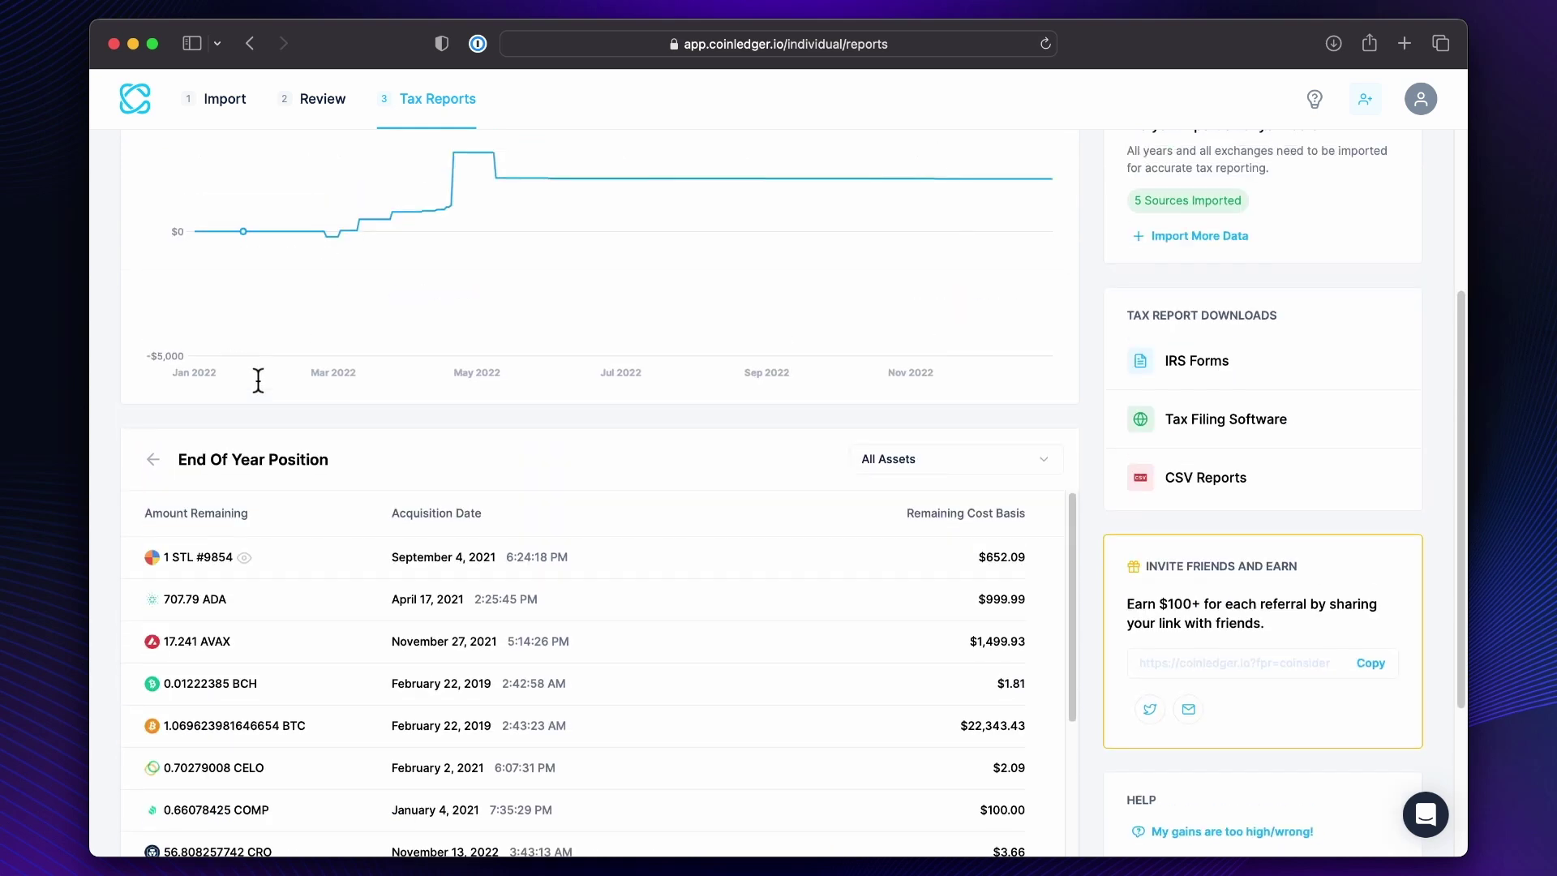
{"action": "scroll", "coordinate": [331, 534], "scroll_direction": "down", "scroll_amount": 3}
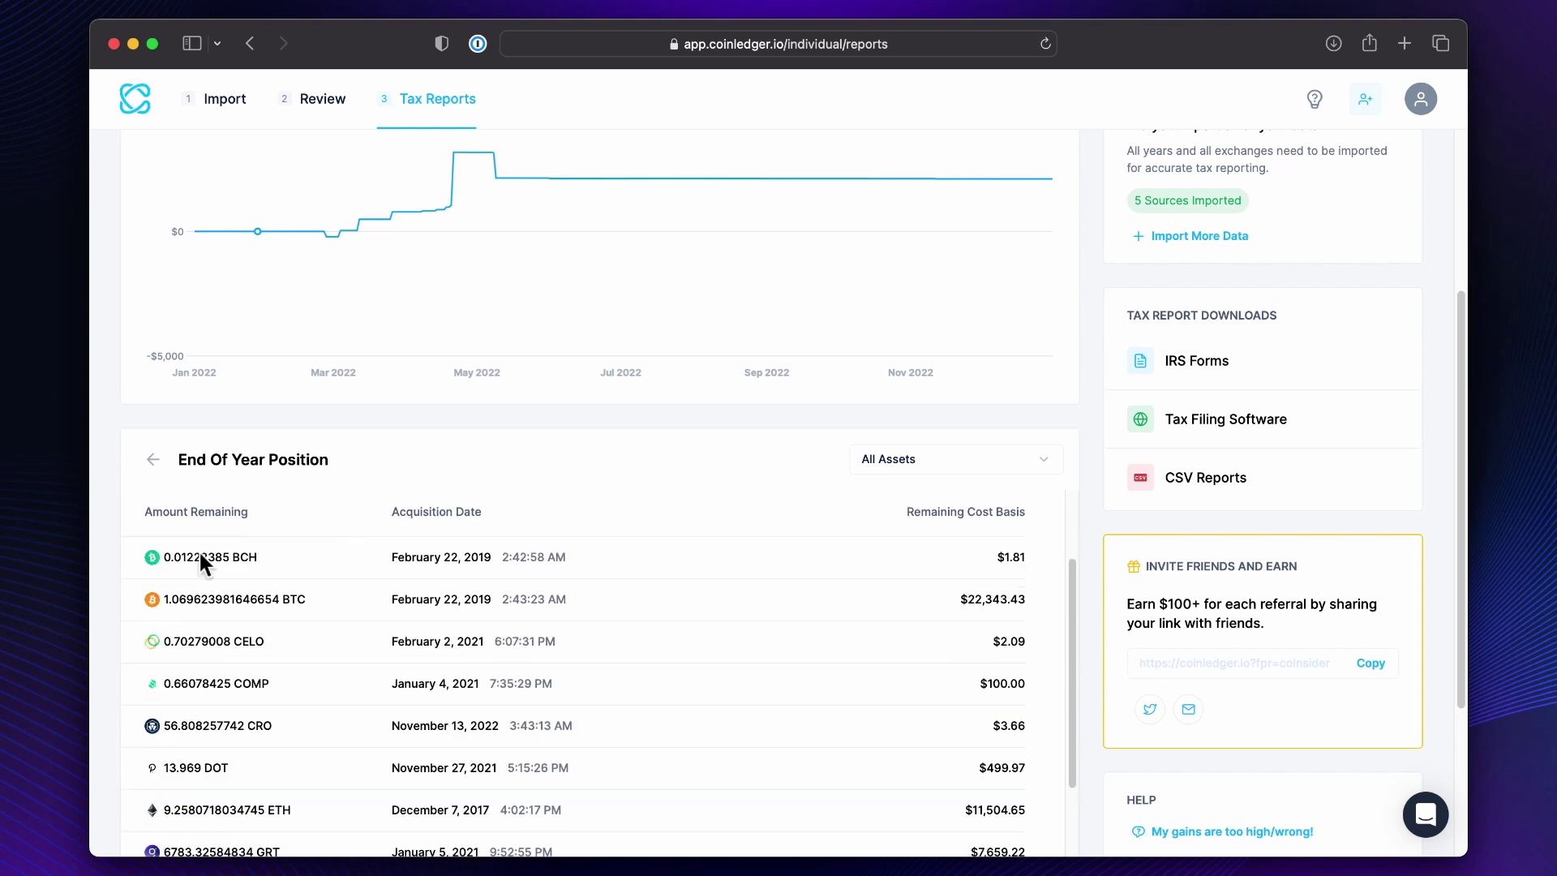
{"action": "scroll", "coordinate": [300, 673], "scroll_direction": "down", "scroll_amount": 2}
{"action": "scroll", "coordinate": [183, 690], "scroll_direction": "down", "scroll_amount": 5}
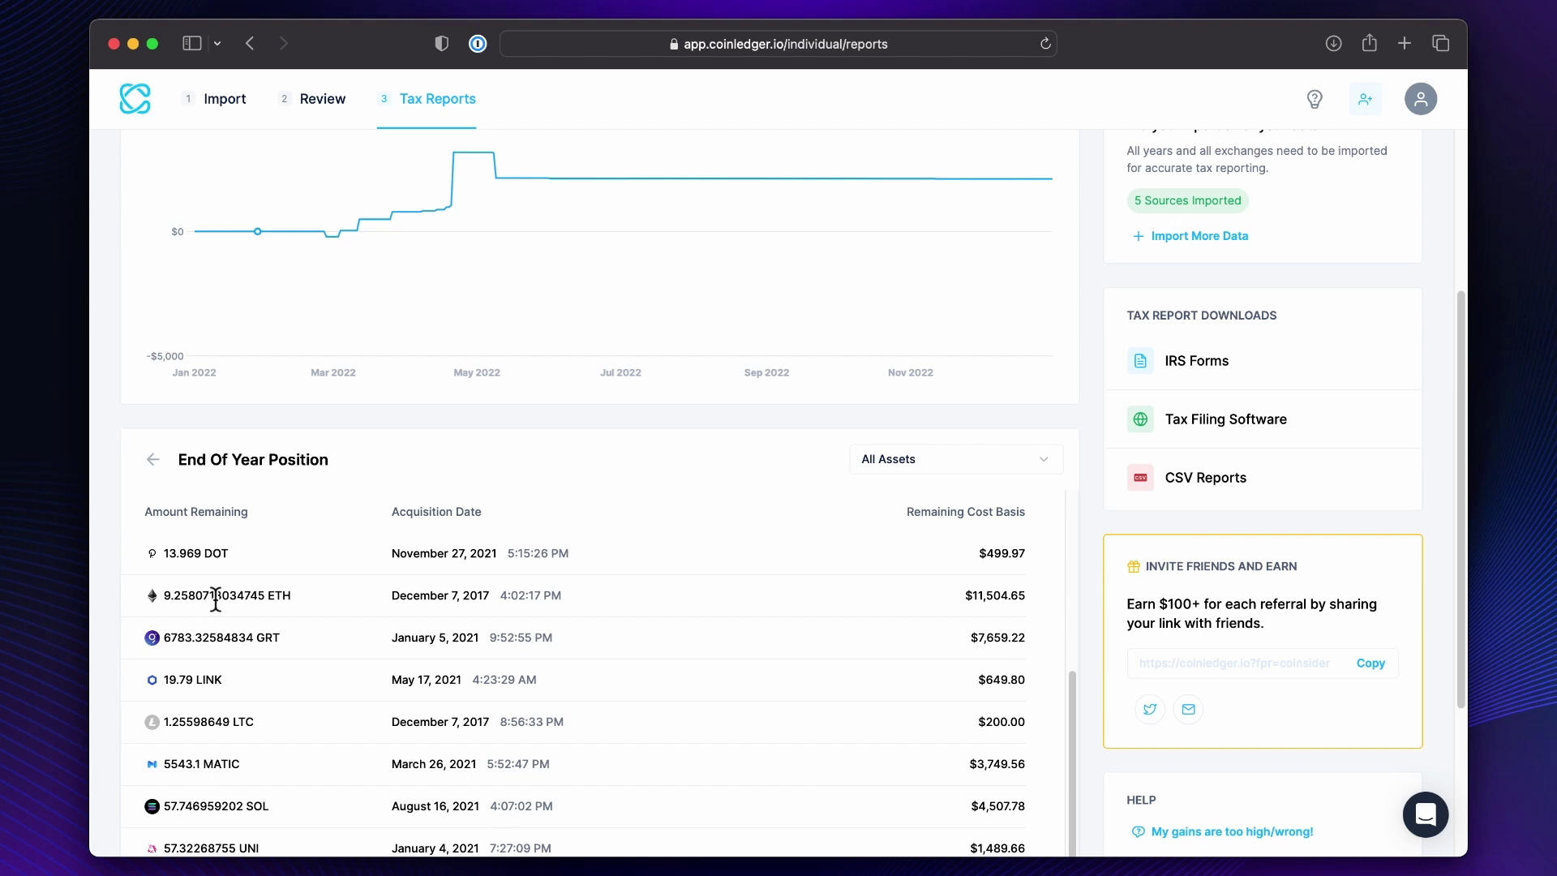
{"action": "left_click", "coordinate": [153, 459]}
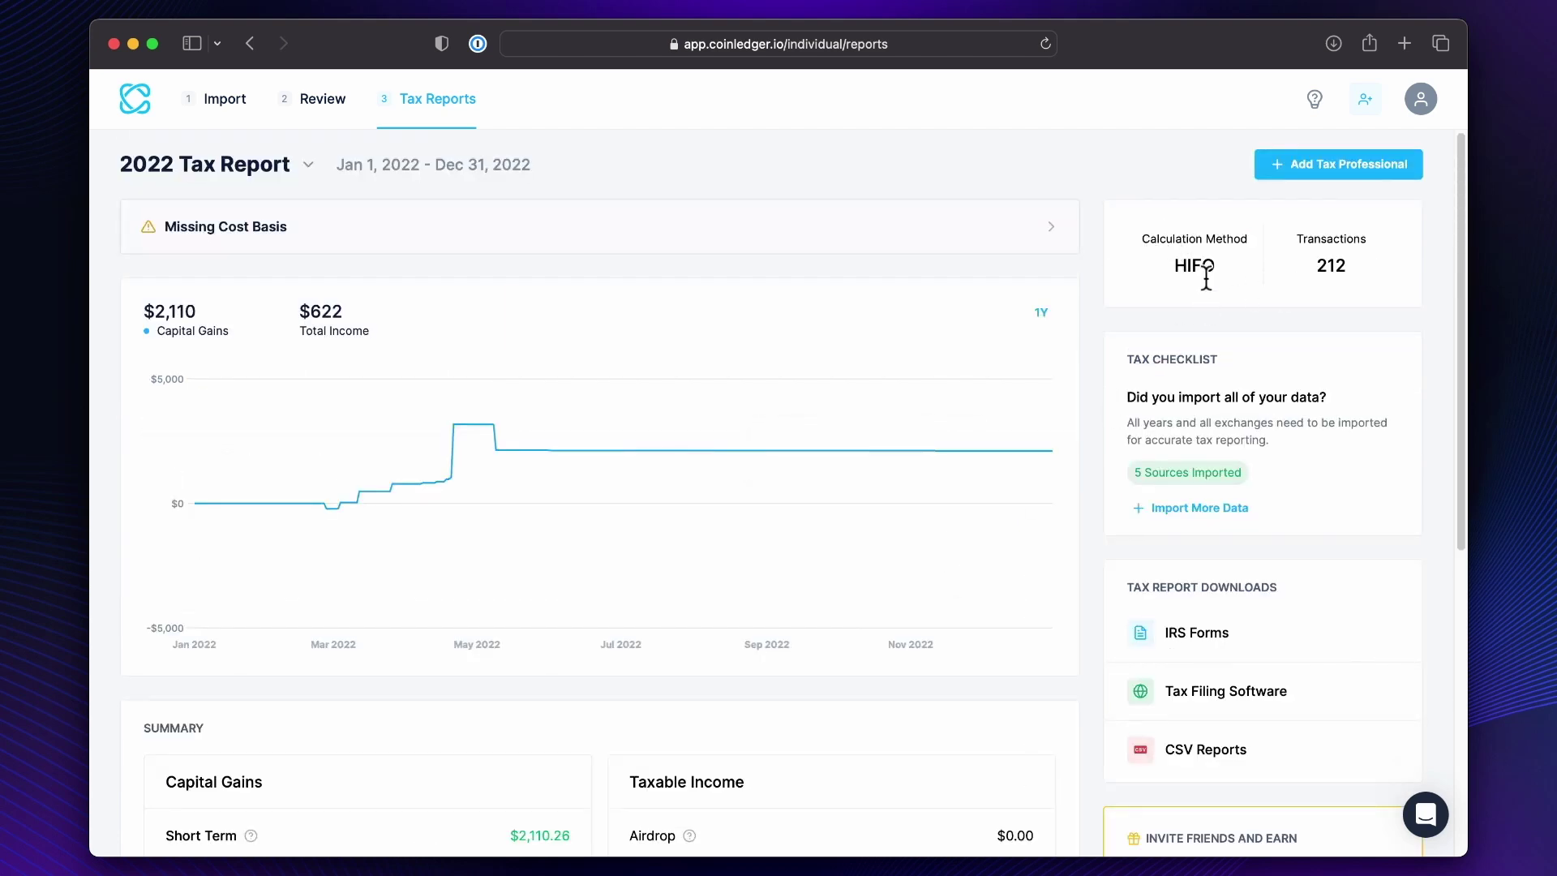
Choose Last-In First-Out (LIFO) as the report calculation method in the account's tax settings, without saving
{"action": "left_click", "coordinate": [1421, 100]}
{"action": "left_click", "coordinate": [1281, 260]}
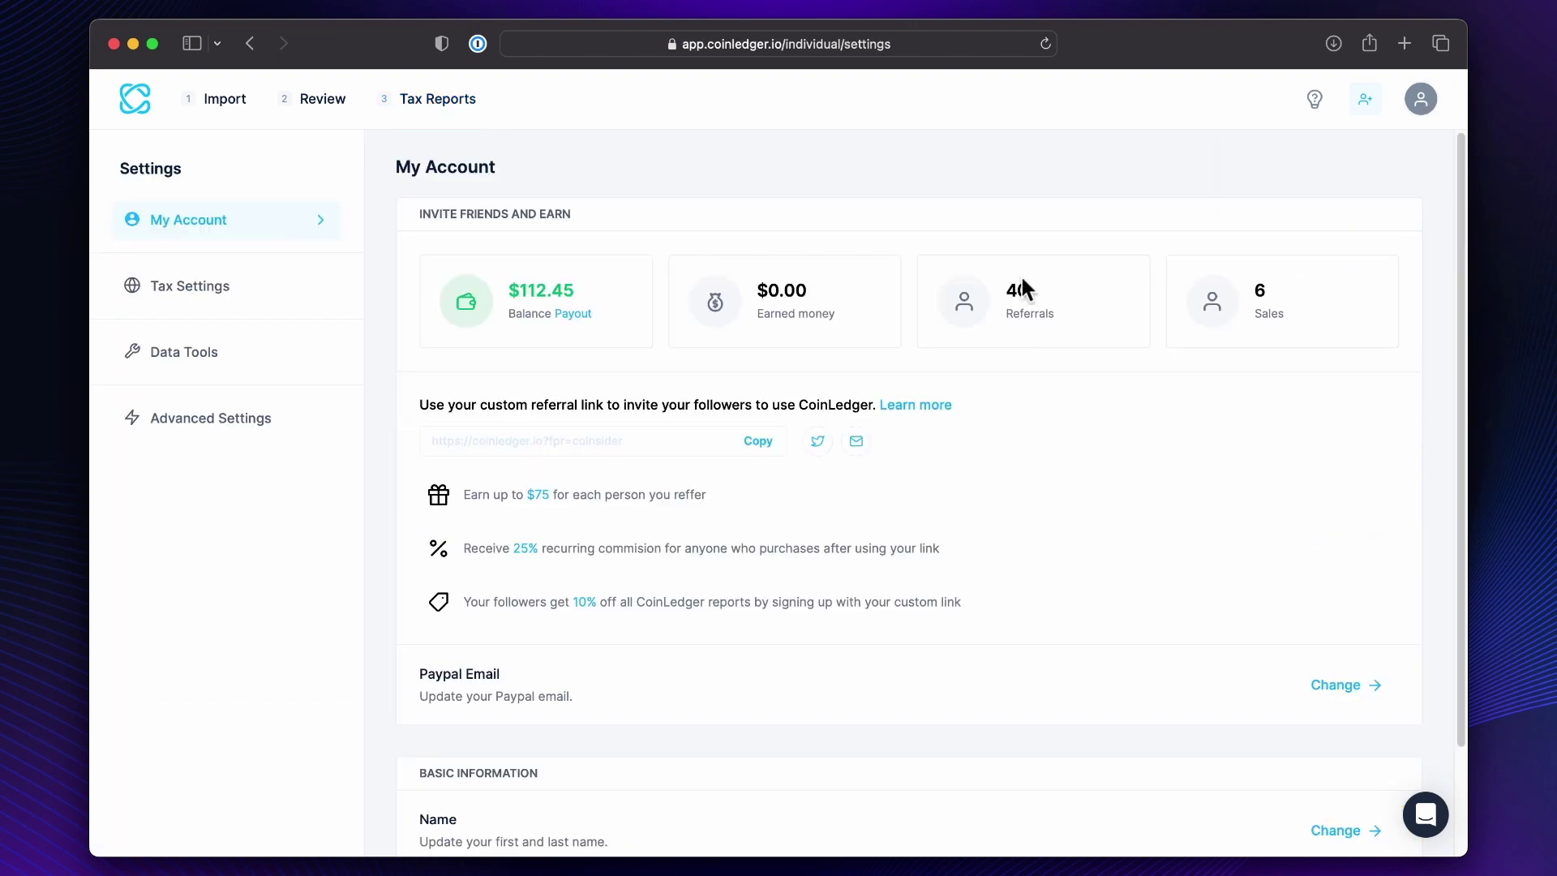
{"action": "left_click", "coordinate": [243, 292]}
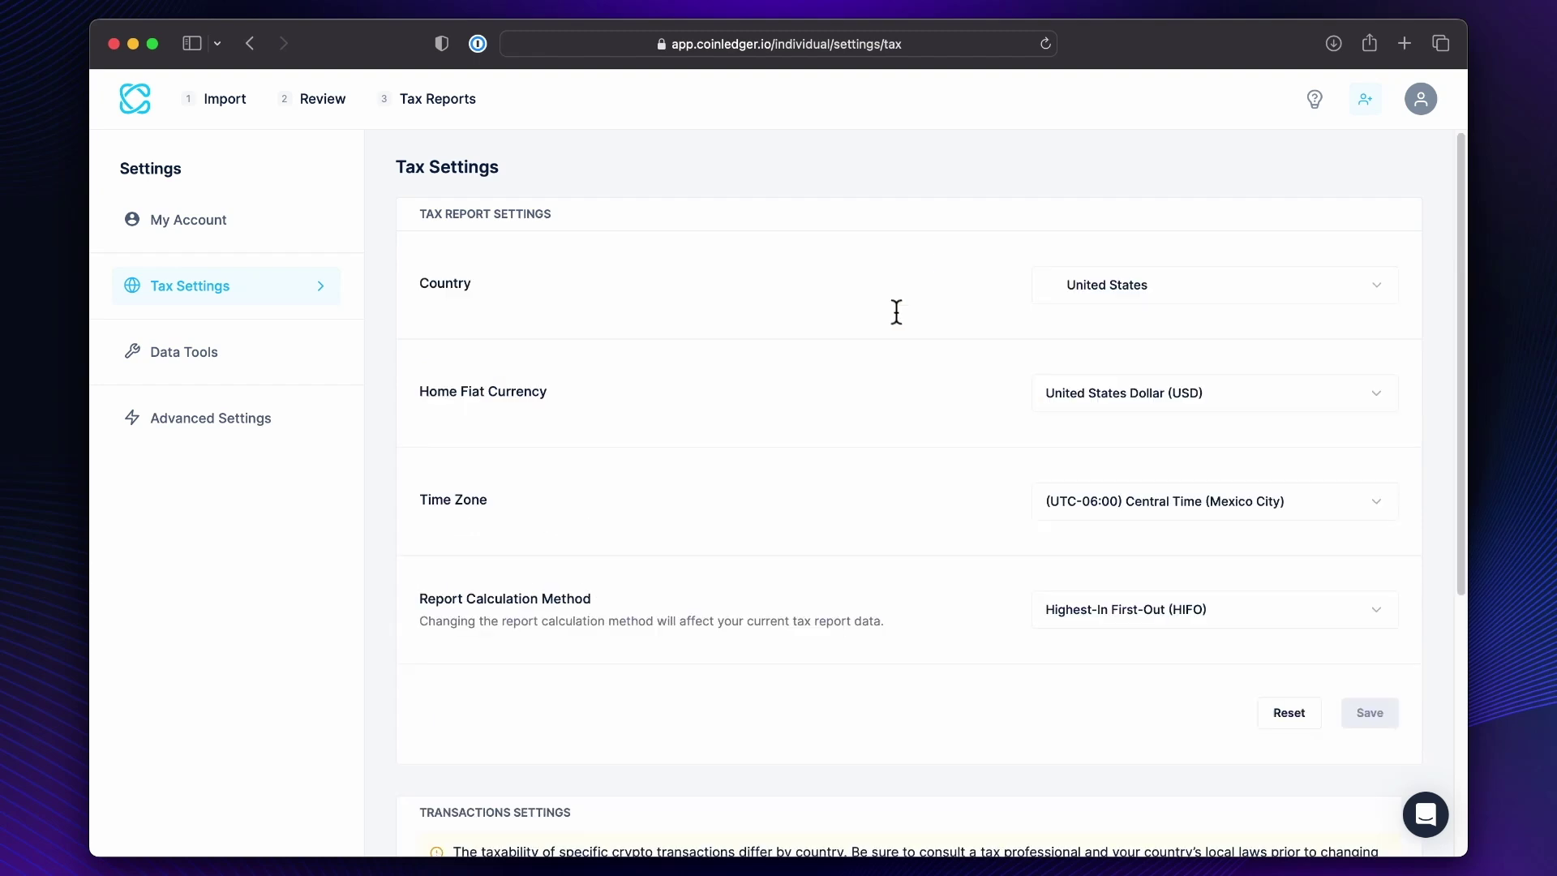
{"action": "left_click", "coordinate": [1129, 610]}
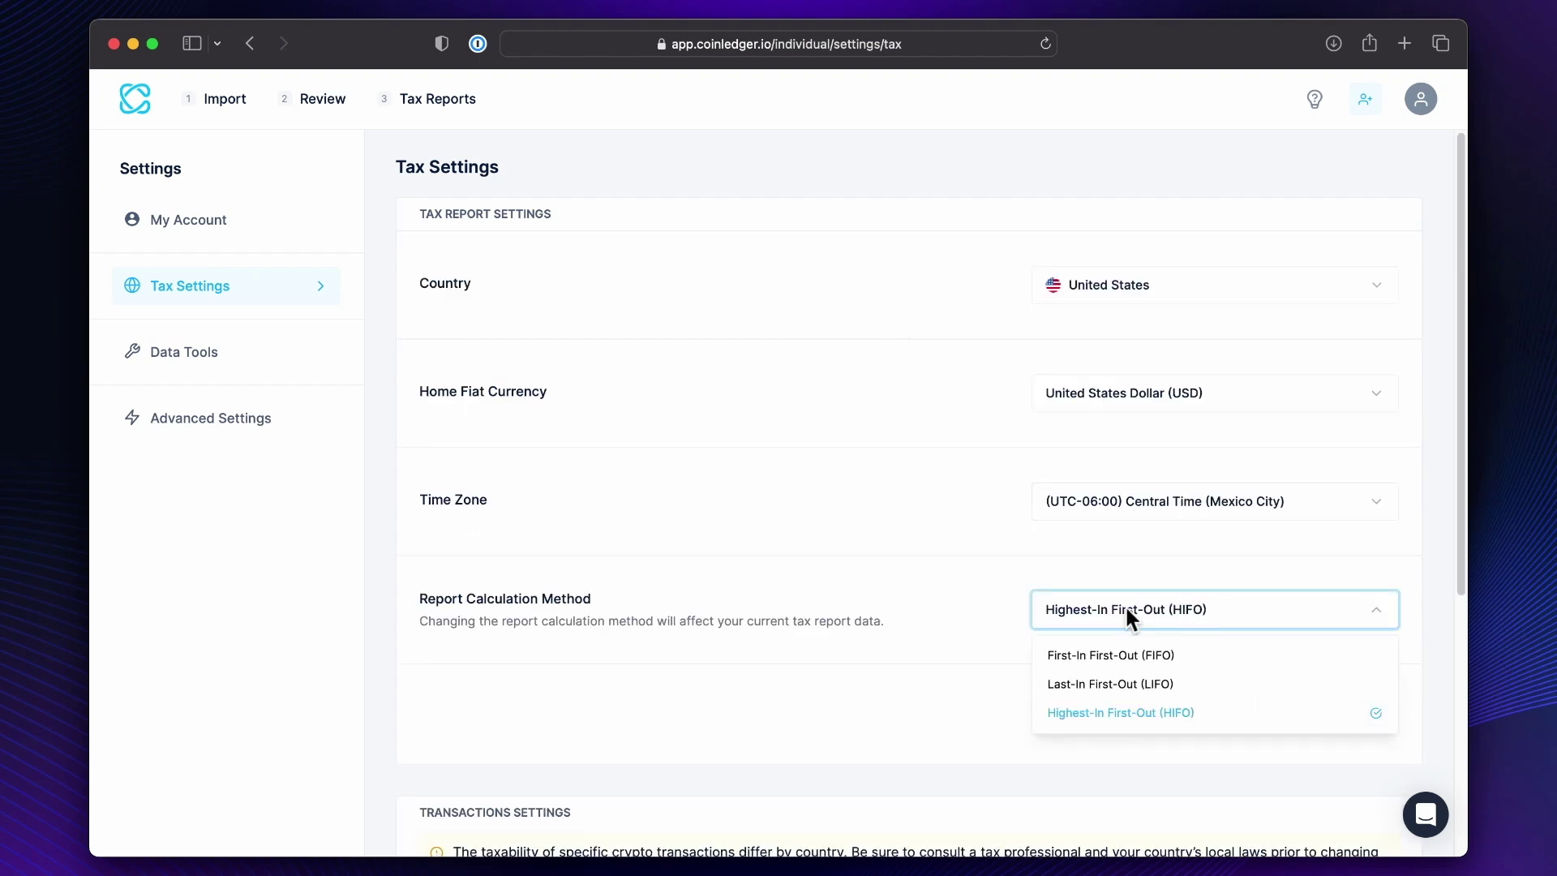
{"action": "left_click", "coordinate": [1148, 681]}
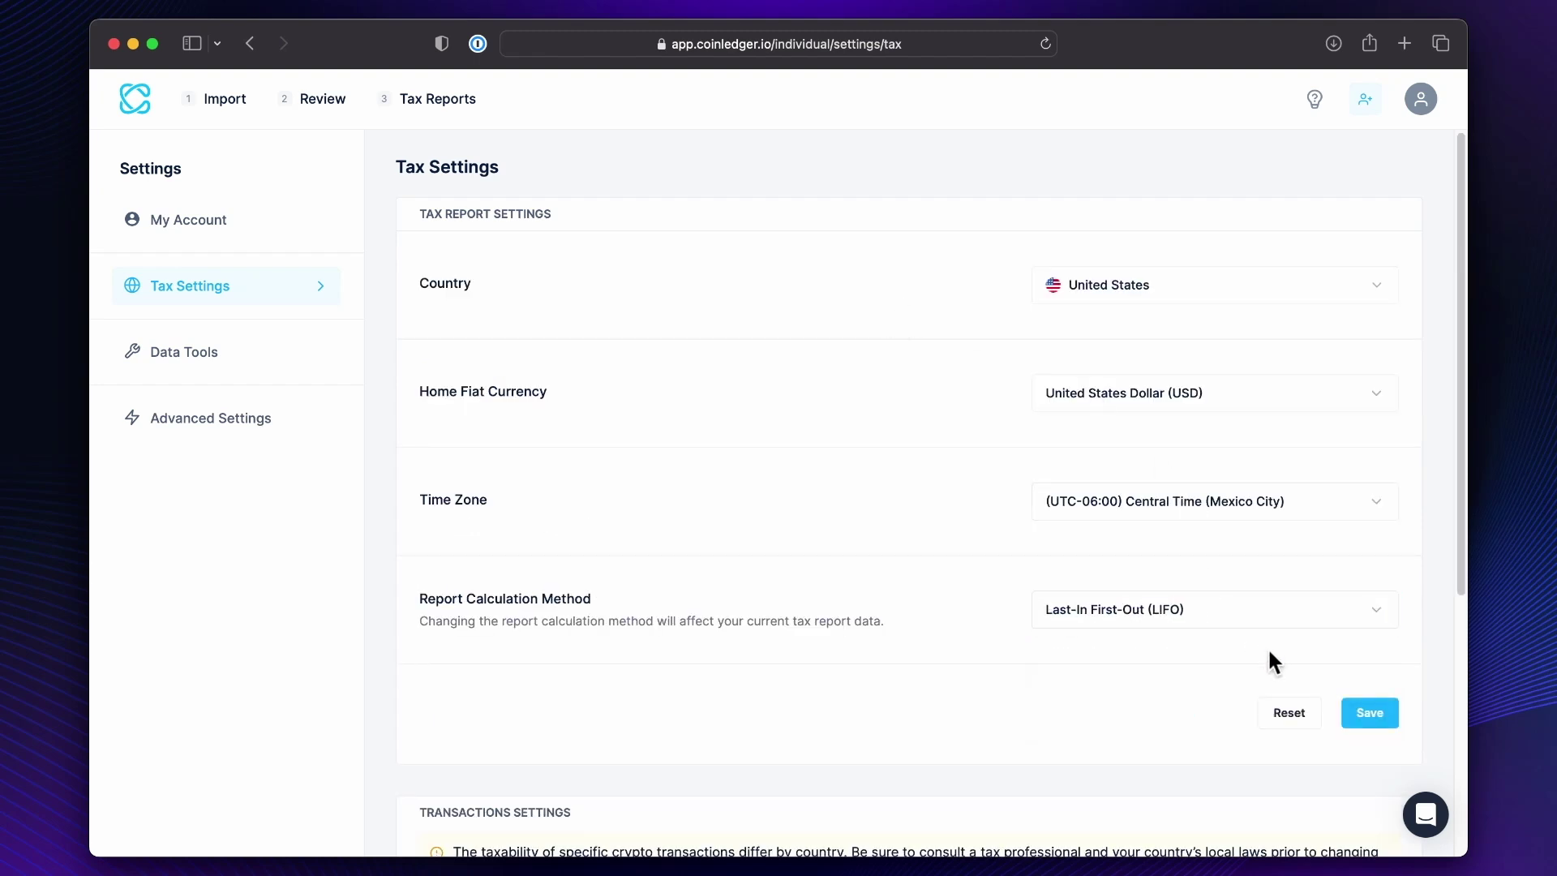
Open the advanced settings and read the asset map description about mapping a ticker symbol to a specific asset
{"action": "left_click", "coordinate": [173, 430]}
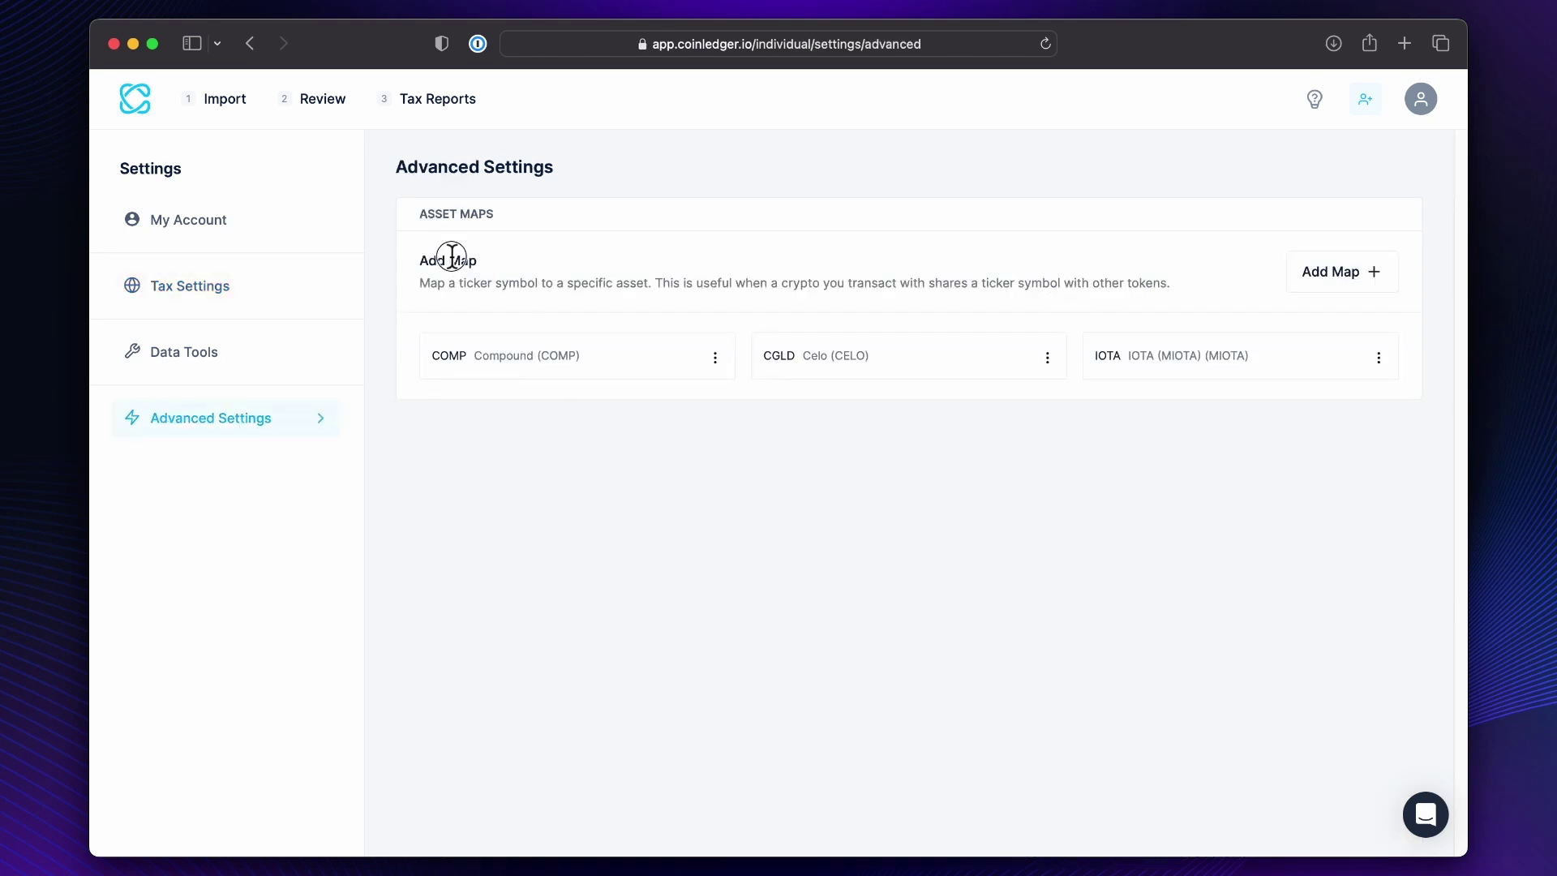
{"action": "left_click_drag", "start_coordinate": [451, 257], "coordinate": [650, 283]}
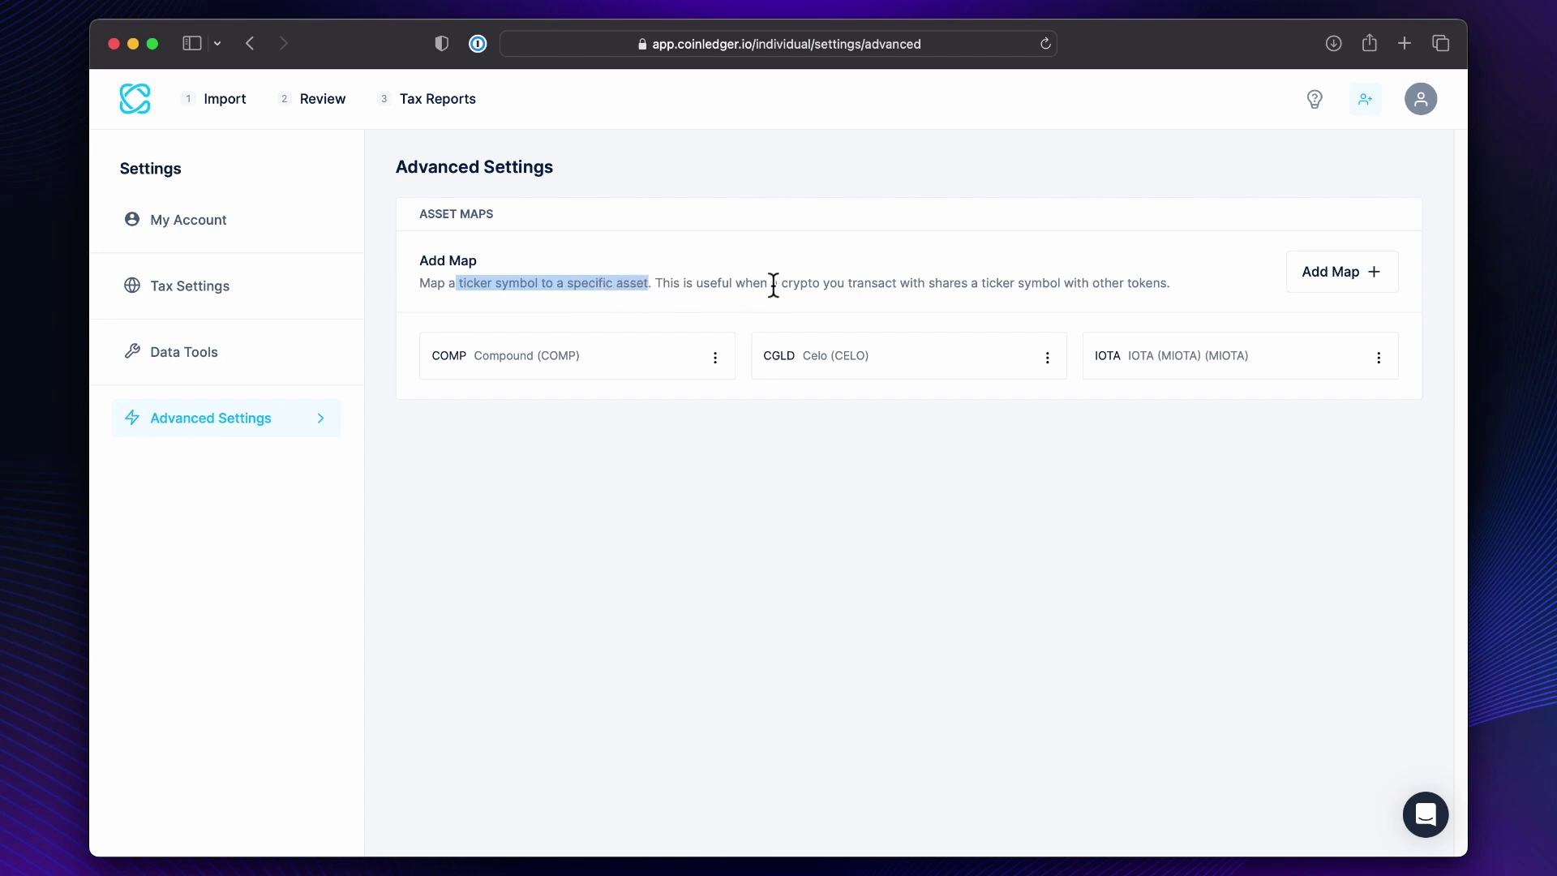
{"action": "left_click_drag", "start_coordinate": [771, 284], "coordinate": [1152, 297]}
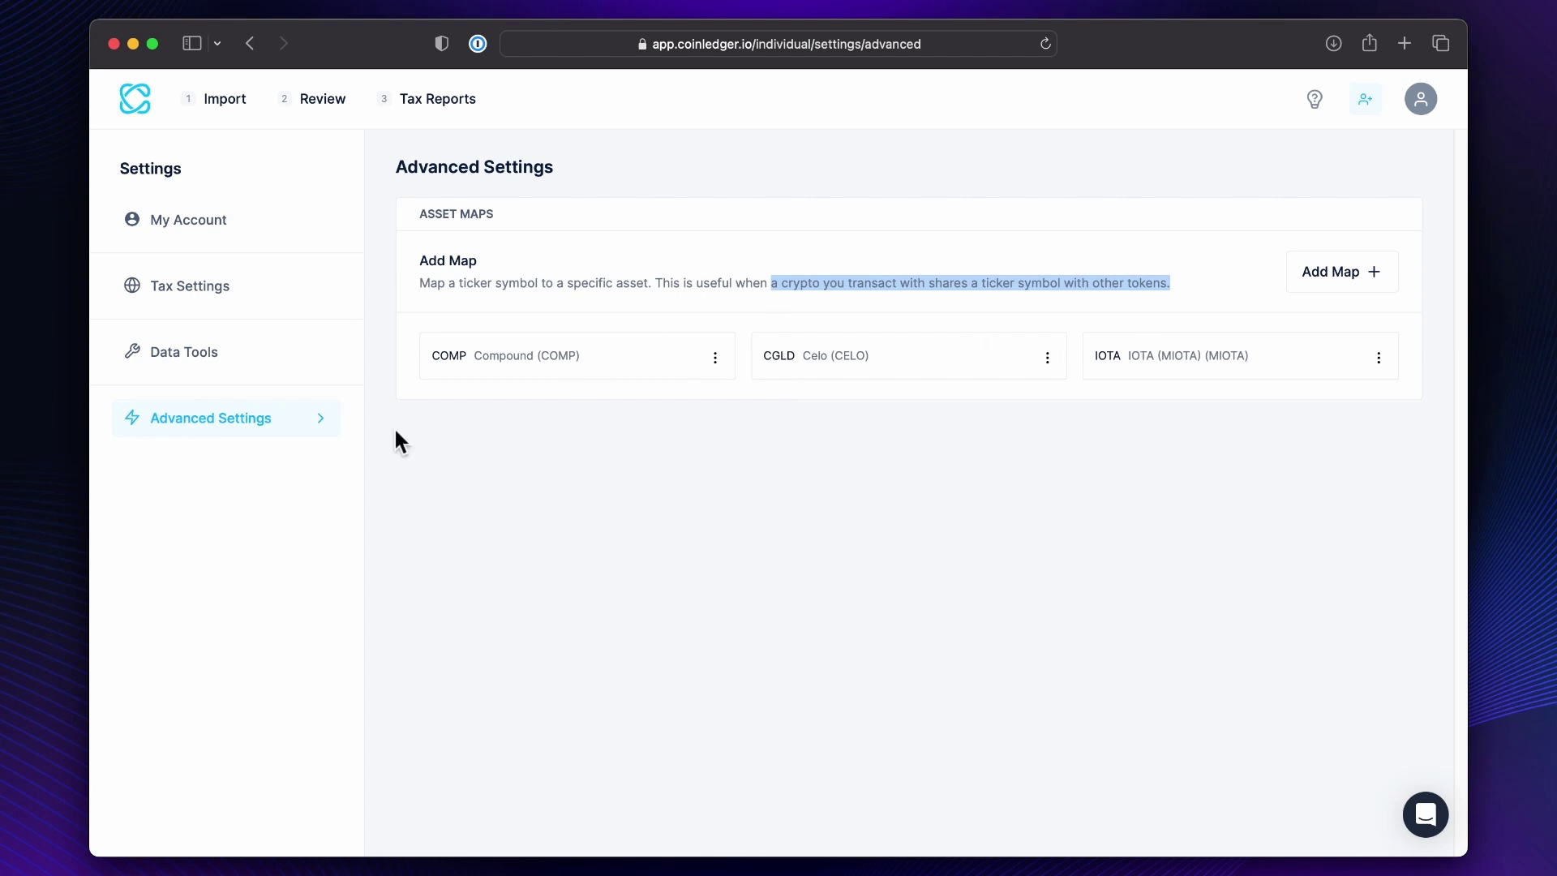
Return to the 2022 tax report and show the IRS forms available for download
{"action": "left_click", "coordinate": [418, 109]}
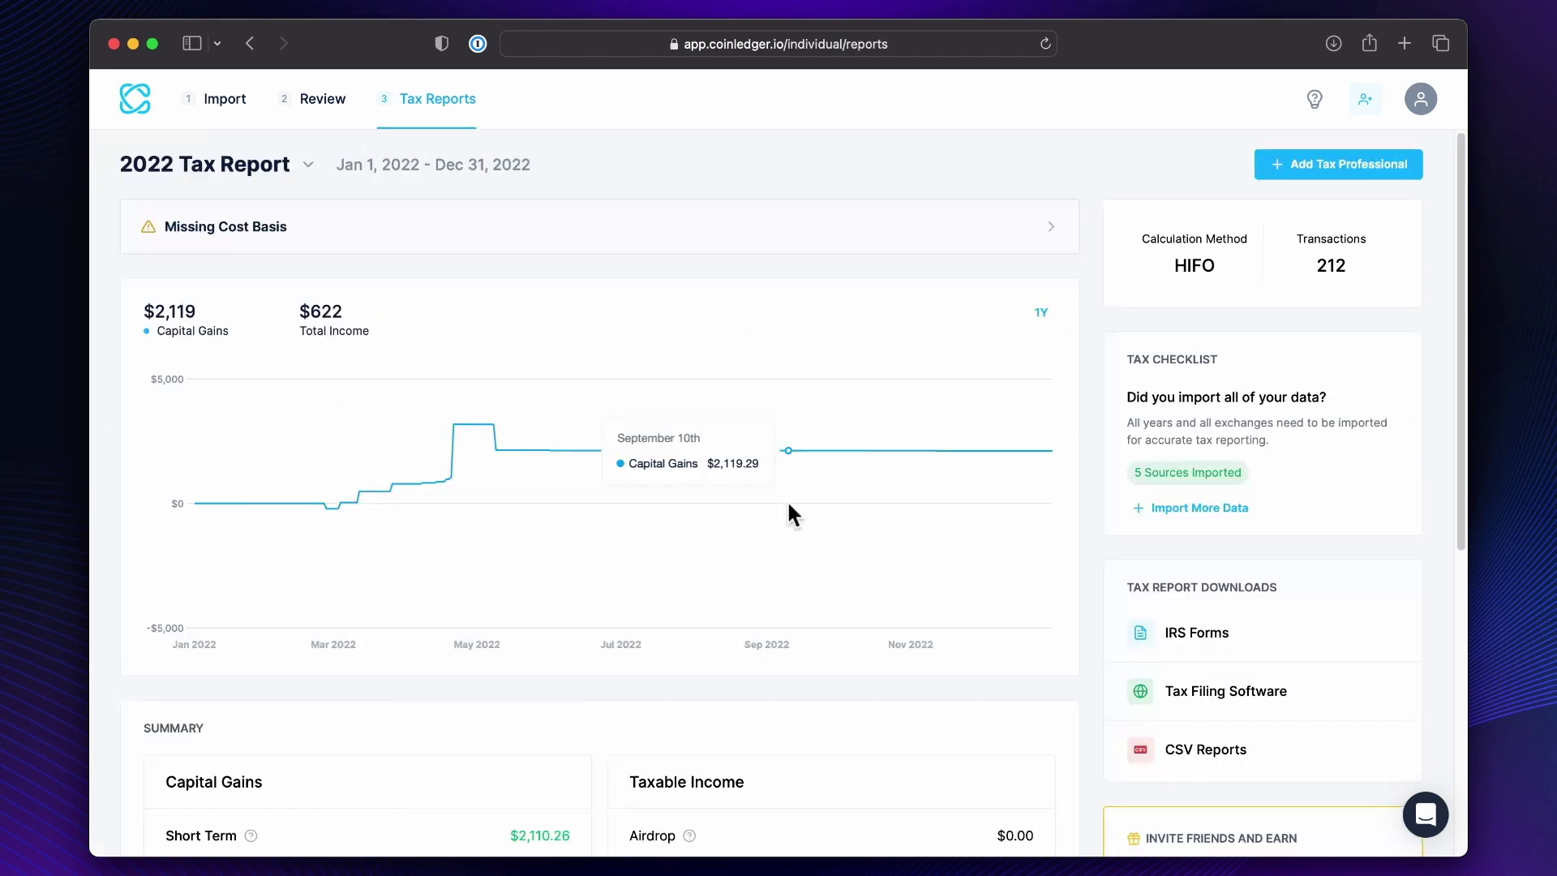
{"action": "scroll", "coordinate": [786, 499], "scroll_direction": "down", "scroll_amount": 6}
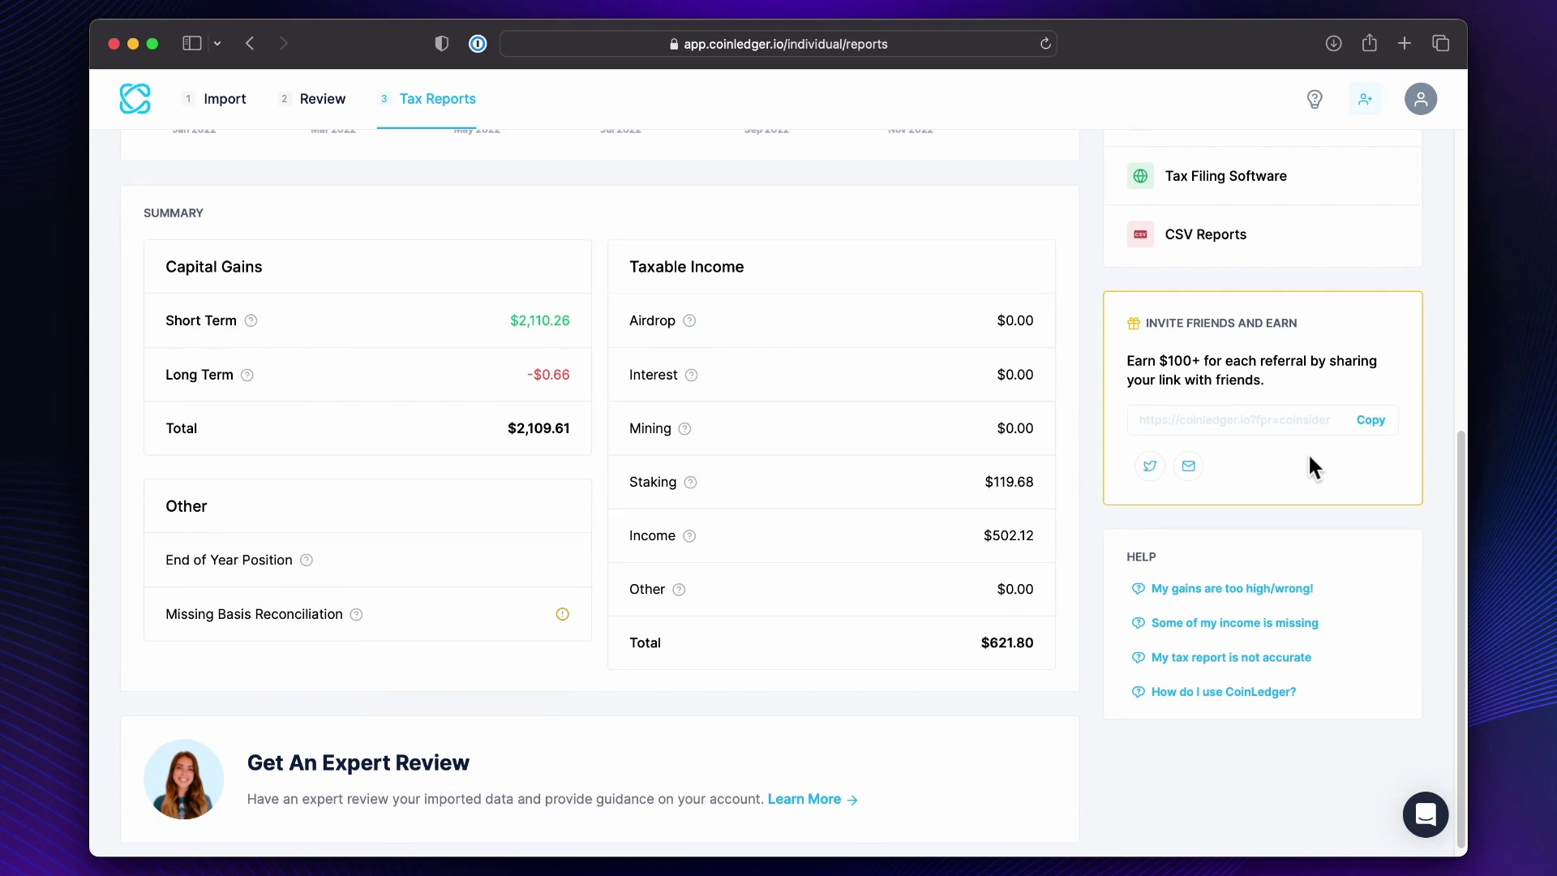
{"action": "scroll", "coordinate": [1311, 454], "scroll_direction": "up", "scroll_amount": 5}
{"action": "scroll", "coordinate": [1297, 470], "scroll_direction": "down", "scroll_amount": 2}
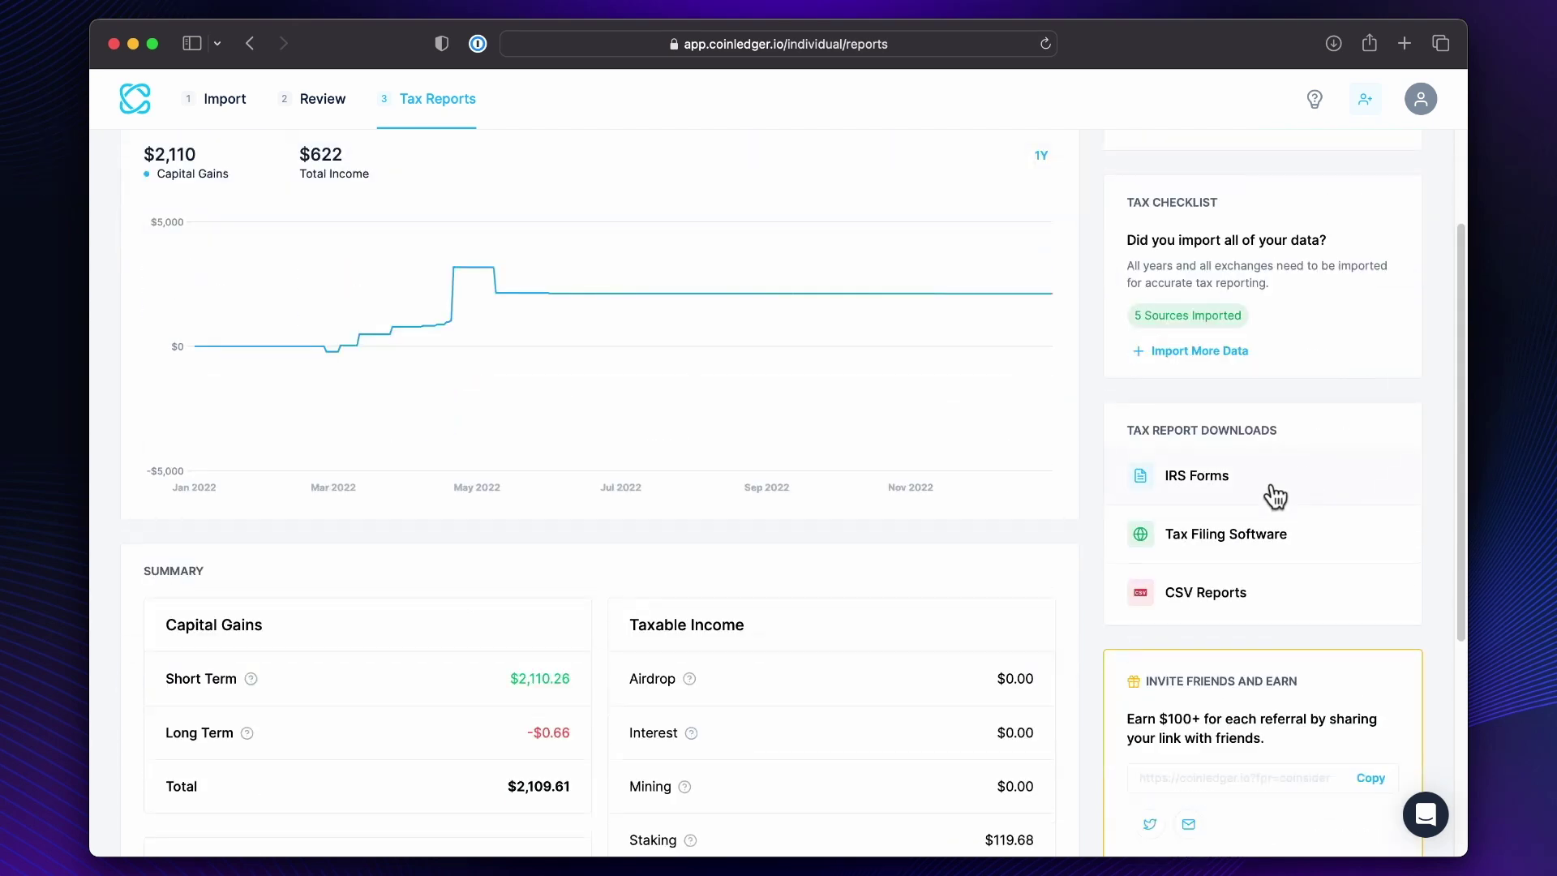
{"action": "left_click", "coordinate": [1159, 495]}
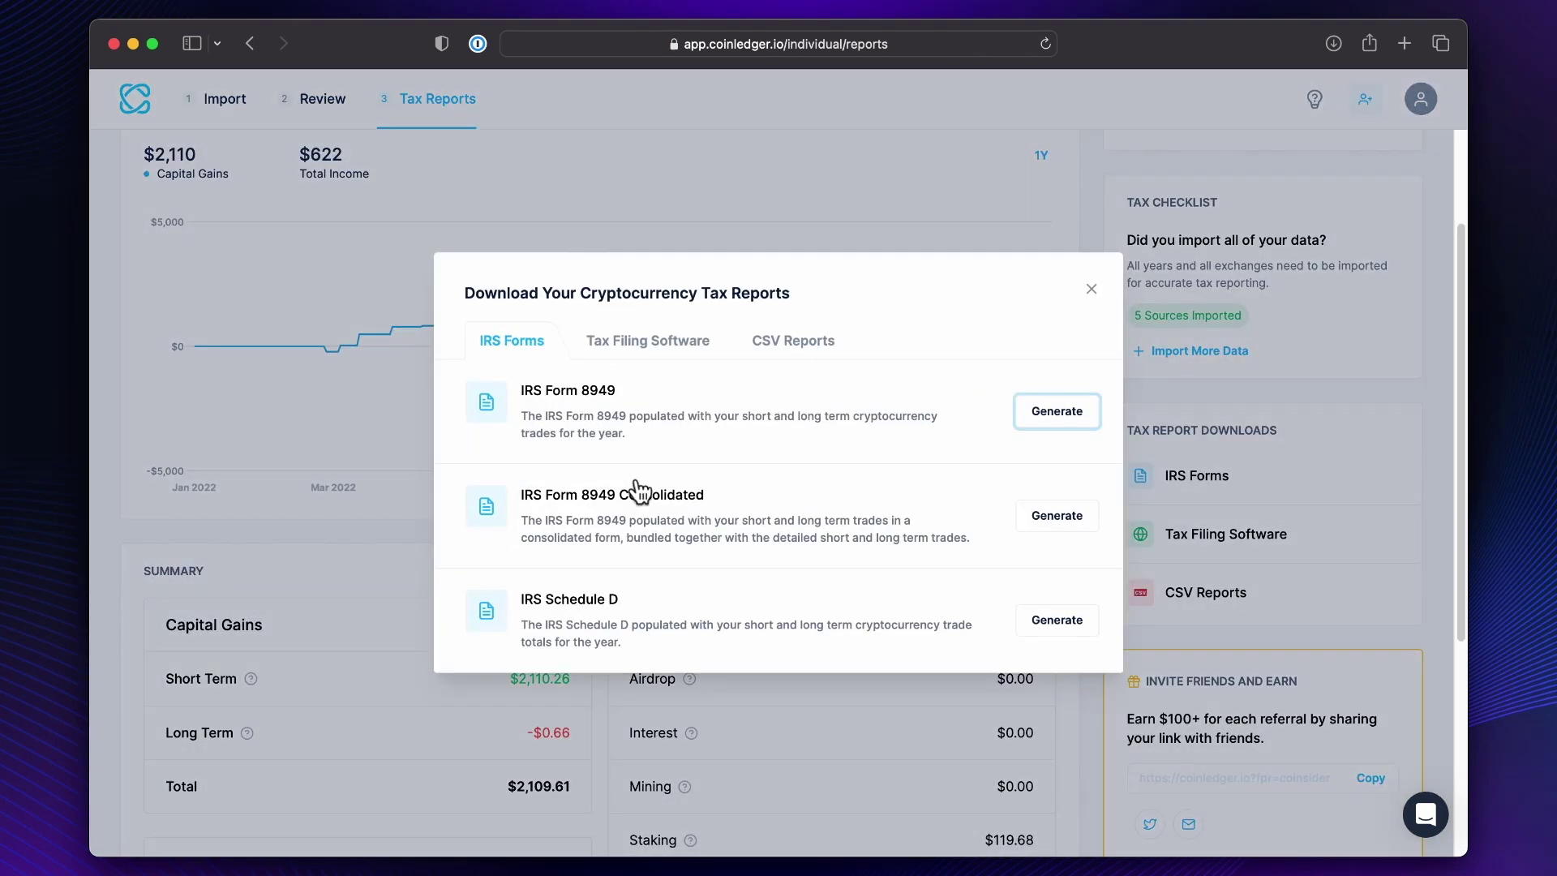
Look through the export options for tax filing software and CSV reports, and close the report downloads without generating any
{"action": "left_click", "coordinate": [631, 336]}
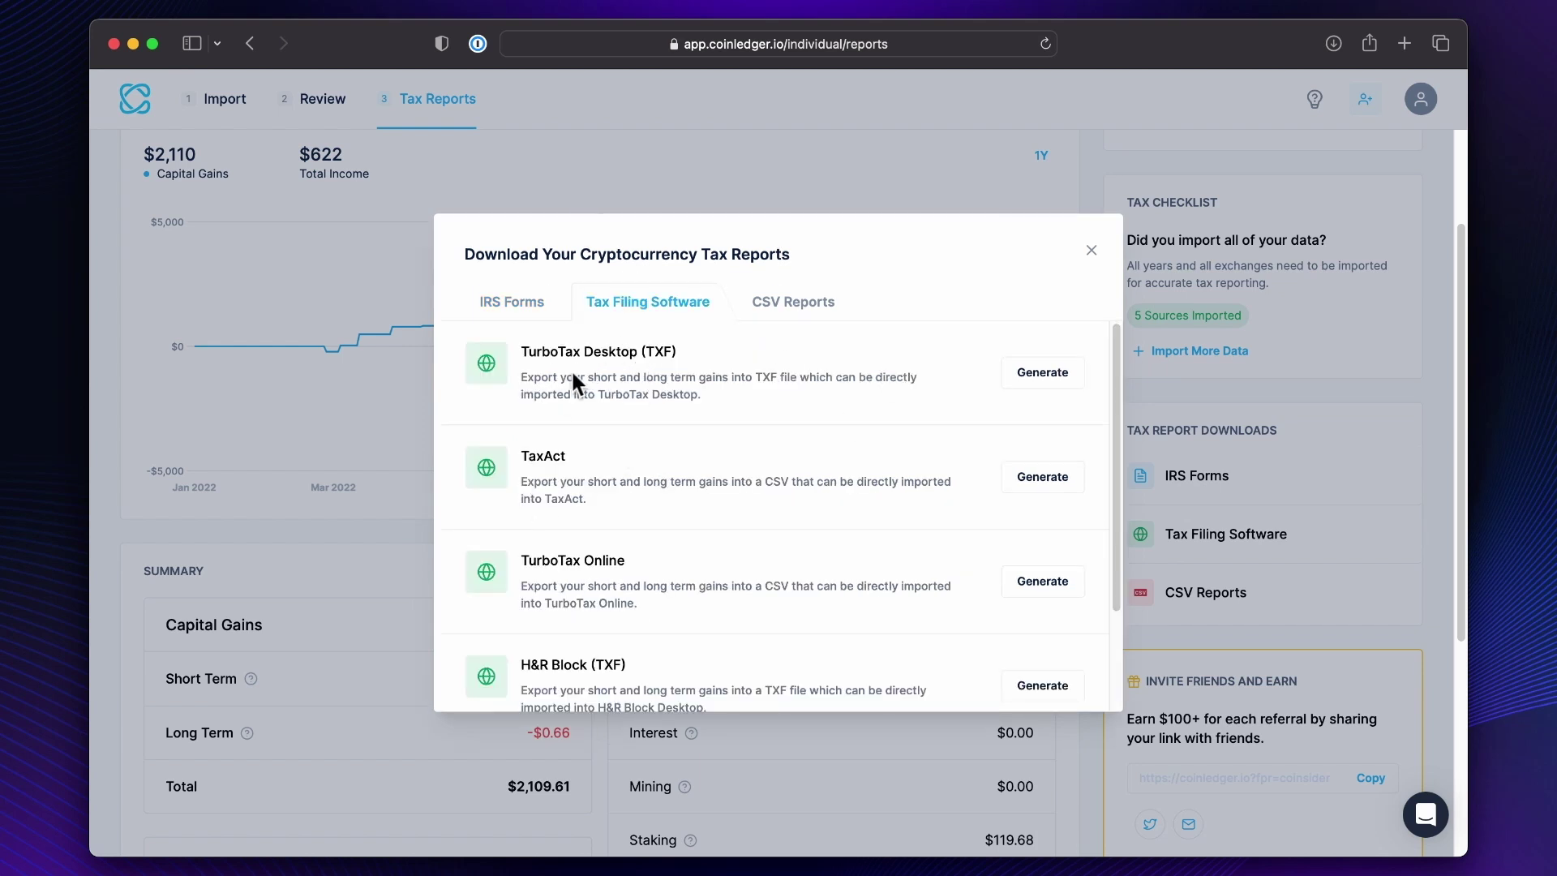
{"action": "scroll", "coordinate": [572, 374], "scroll_direction": "down", "scroll_amount": 3}
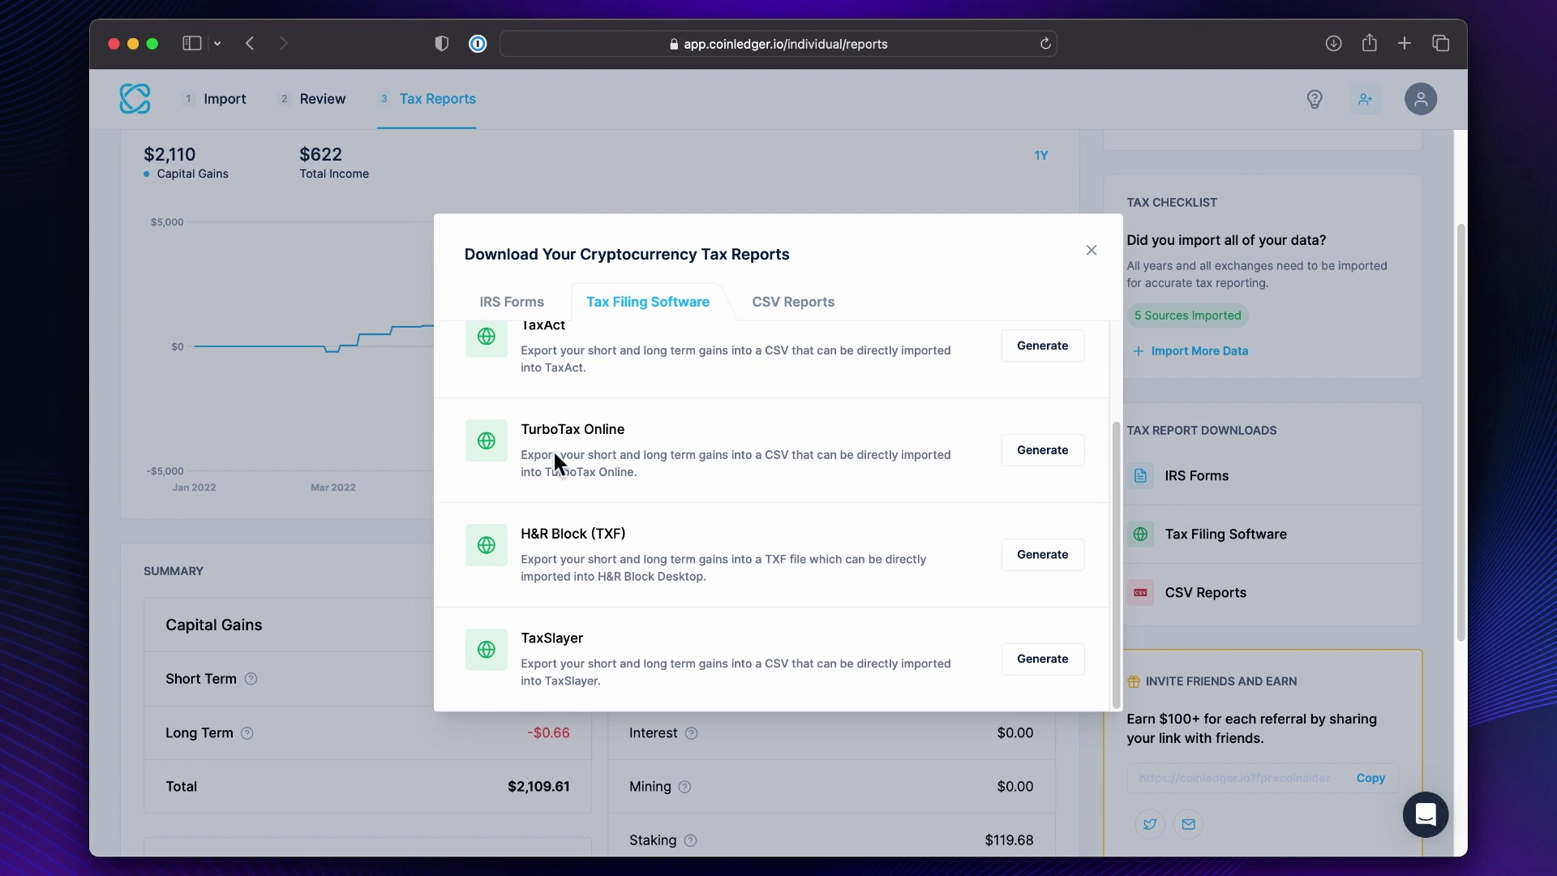
{"action": "scroll", "coordinate": [554, 446], "scroll_direction": "up", "scroll_amount": 3}
{"action": "left_click", "coordinate": [813, 306]}
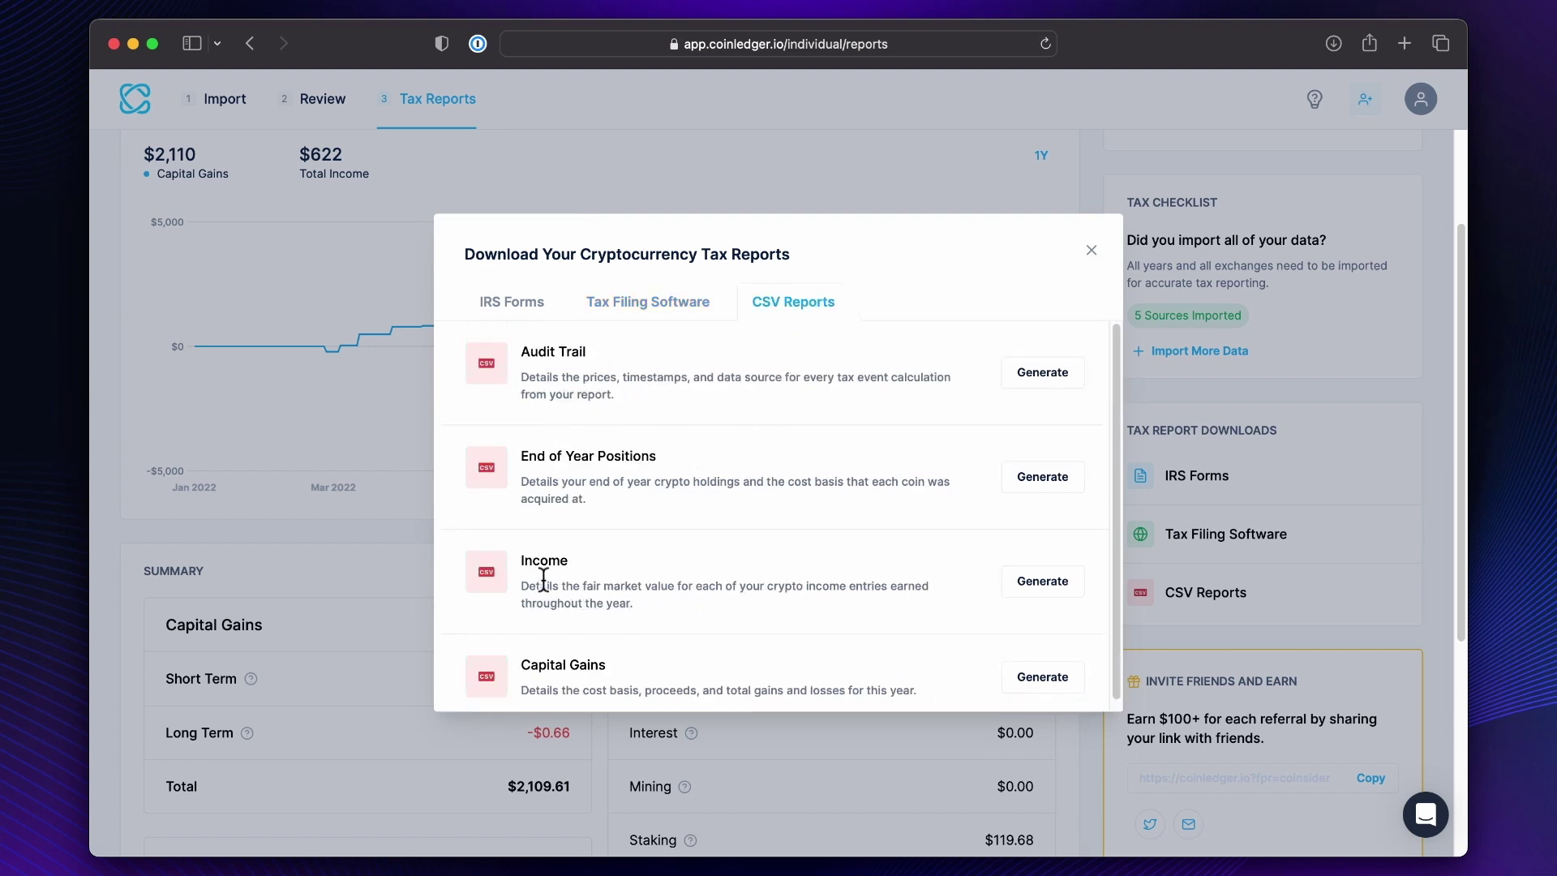
{"action": "scroll", "coordinate": [630, 643], "scroll_direction": "down", "scroll_amount": 1}
{"action": "scroll", "coordinate": [636, 597], "scroll_direction": "up", "scroll_amount": 1}
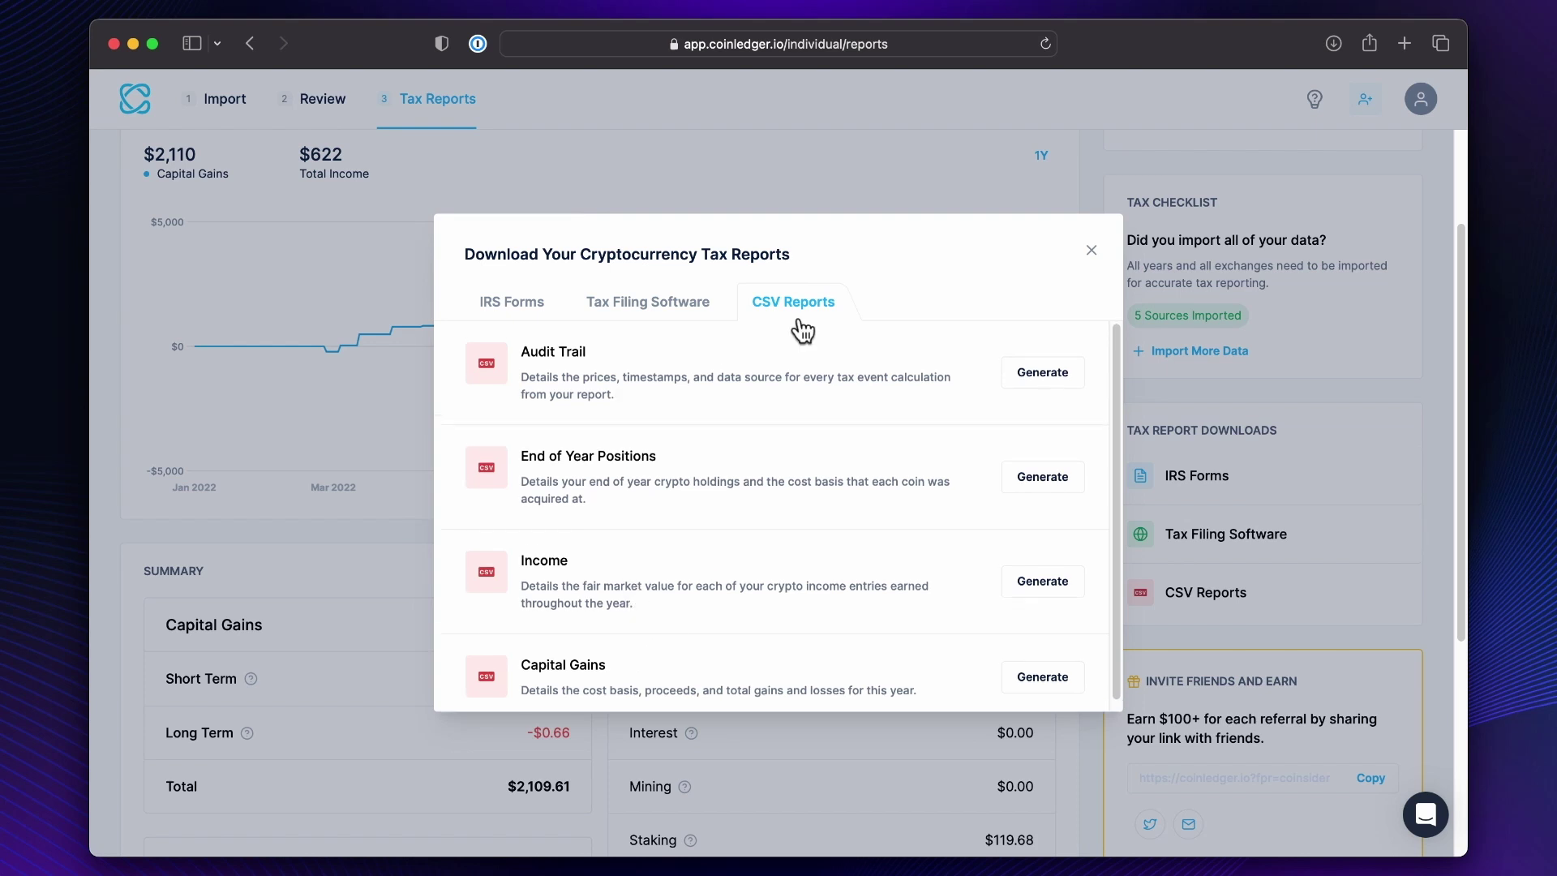
{"action": "left_click", "coordinate": [1091, 251]}
Look over the expert review offer beneath the 2022 tax report's summary
{"action": "scroll", "coordinate": [1014, 422], "scroll_direction": "down", "scroll_amount": 5}
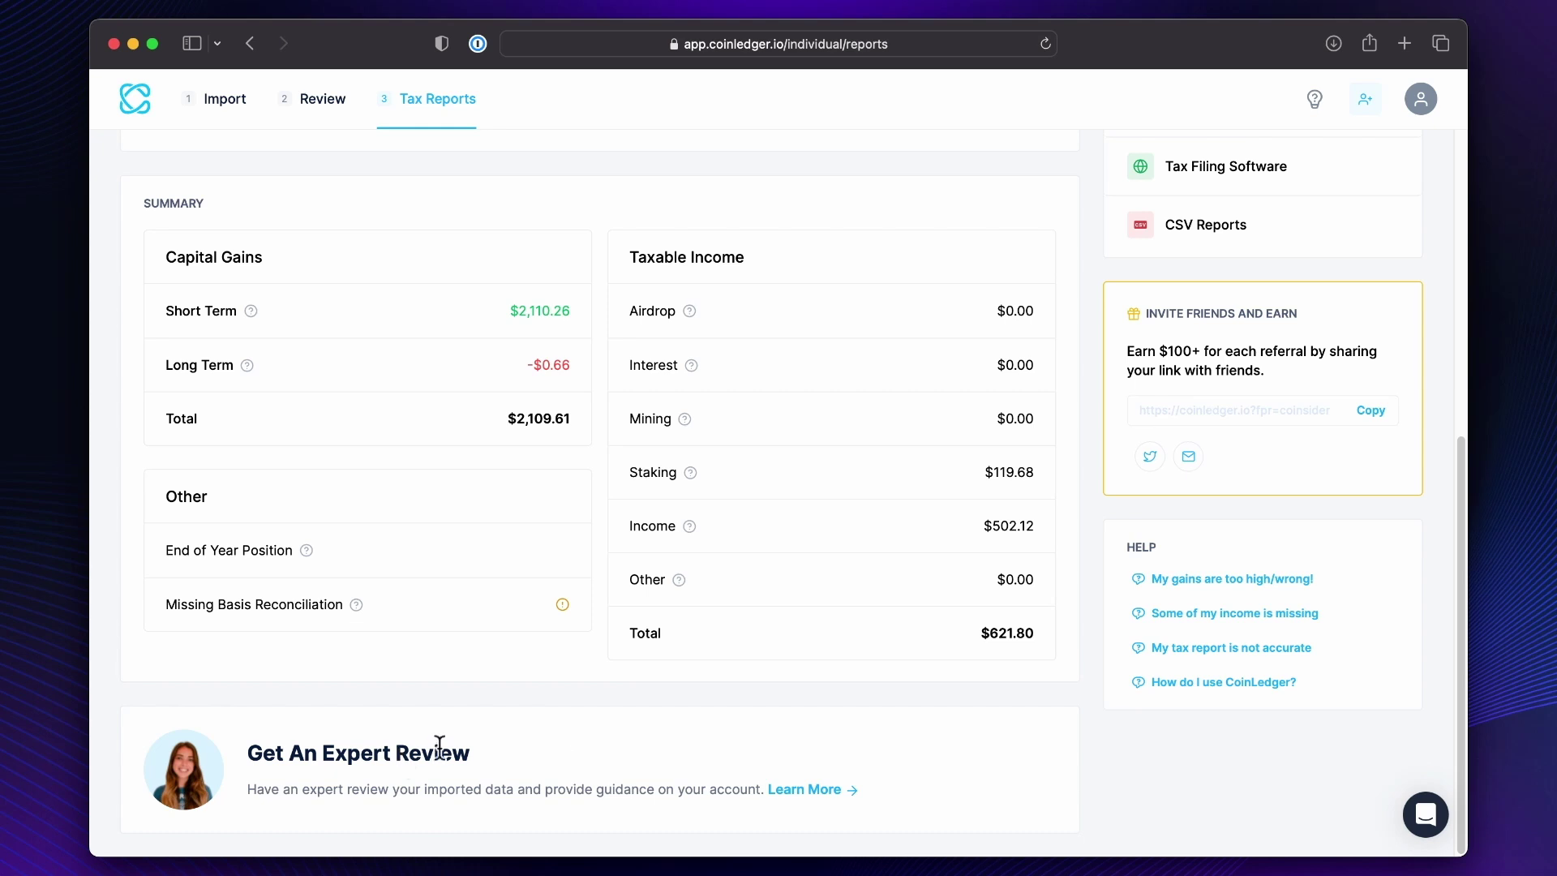
{"action": "scroll", "coordinate": [752, 762], "scroll_direction": "up", "scroll_amount": 1}
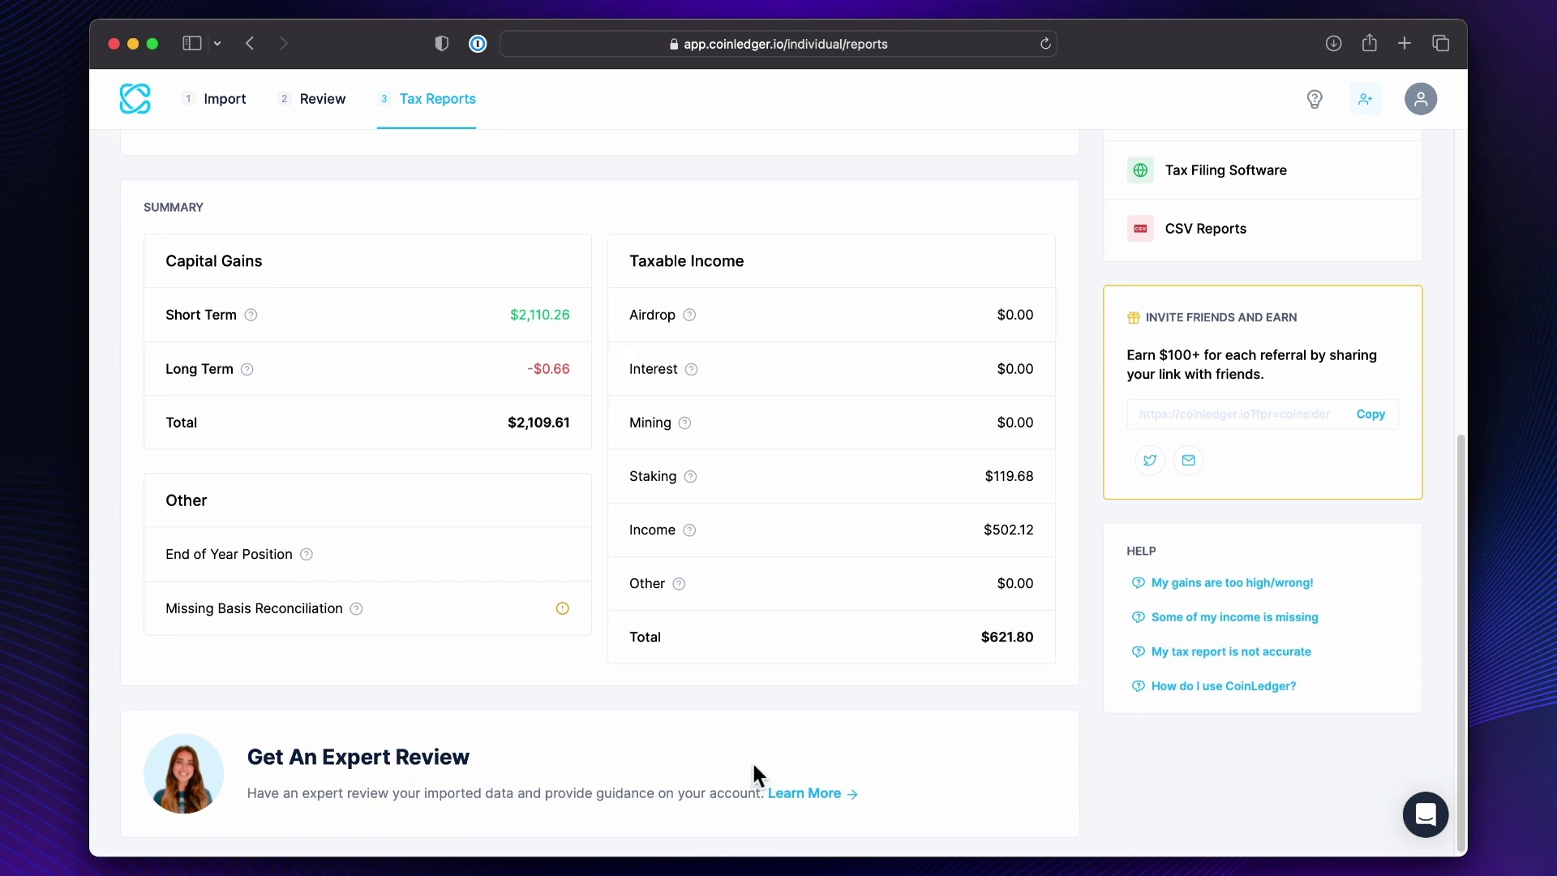
{"action": "scroll", "coordinate": [752, 766], "scroll_direction": "up", "scroll_amount": 10}
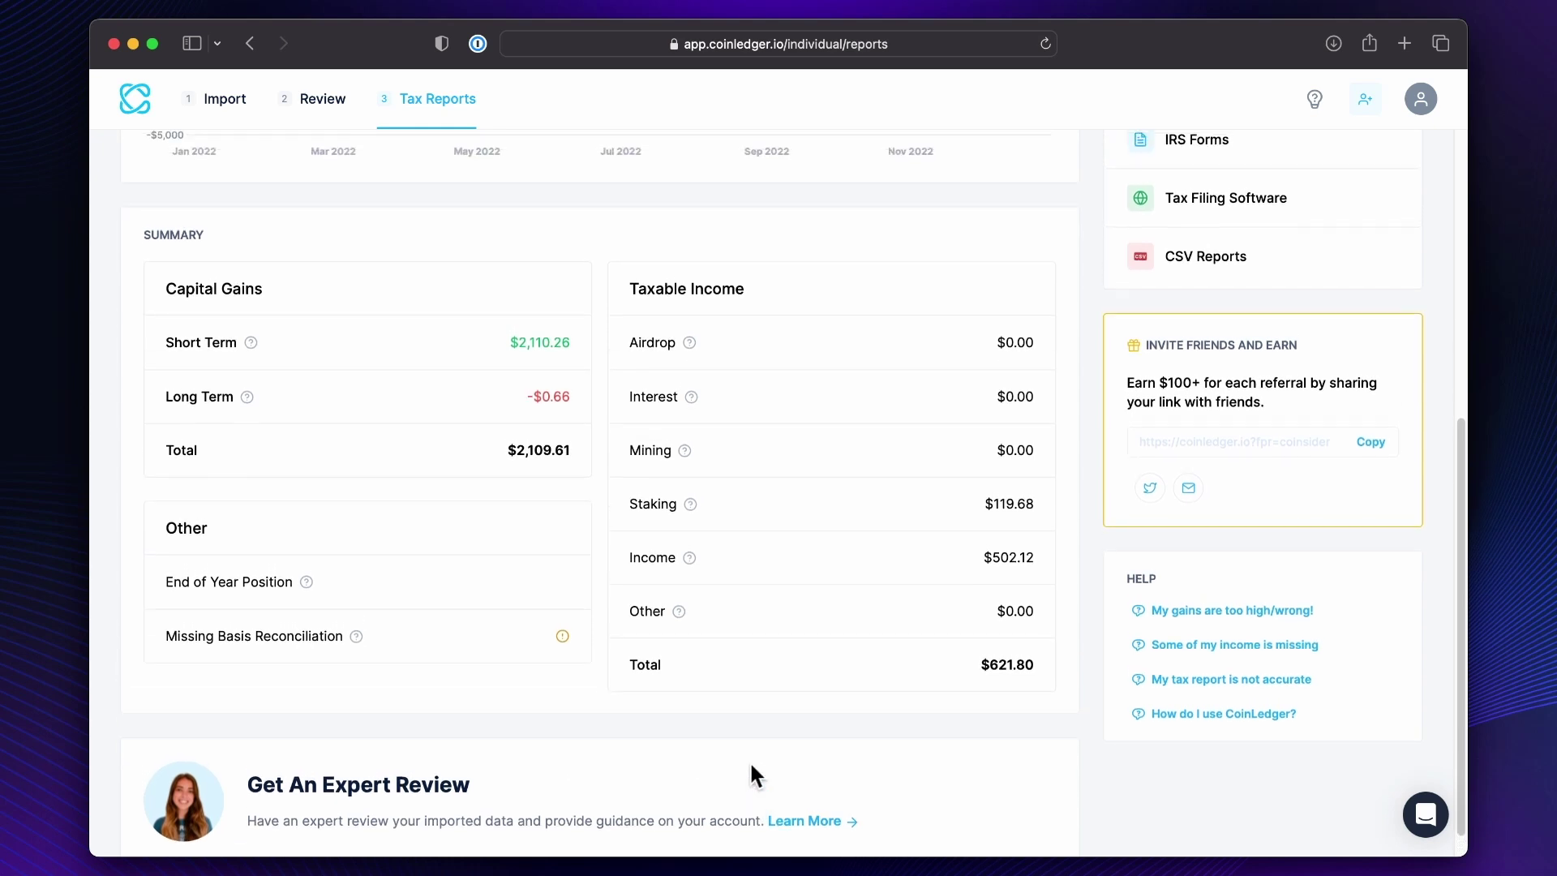